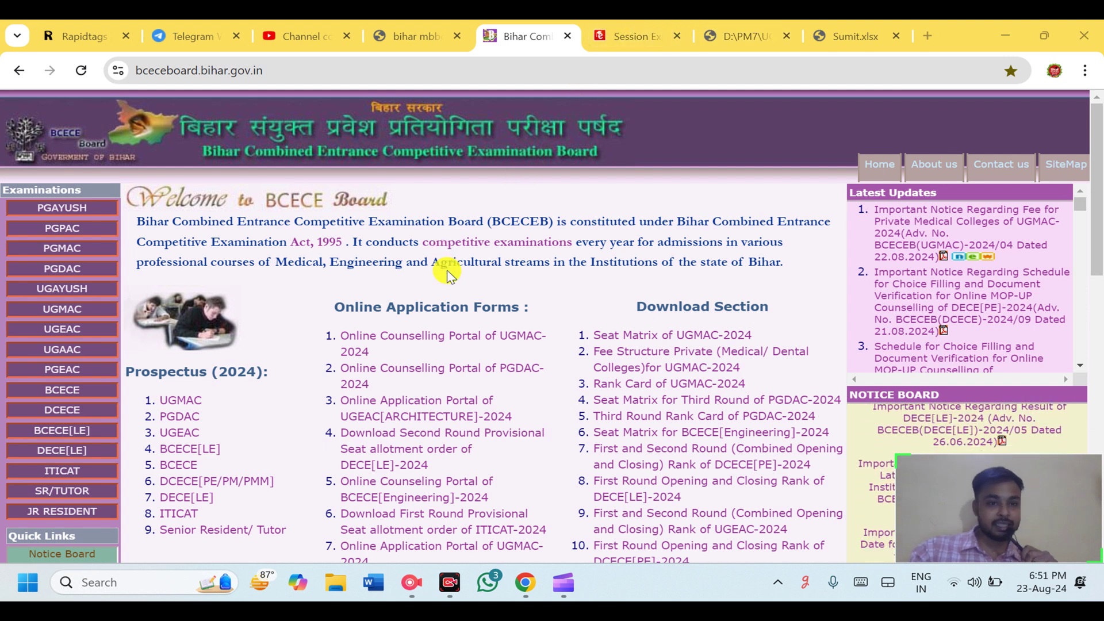
- Open the UGMAC-2024 counselling portal, start a New Candidate Registration and agree to the terms
click(439, 333)
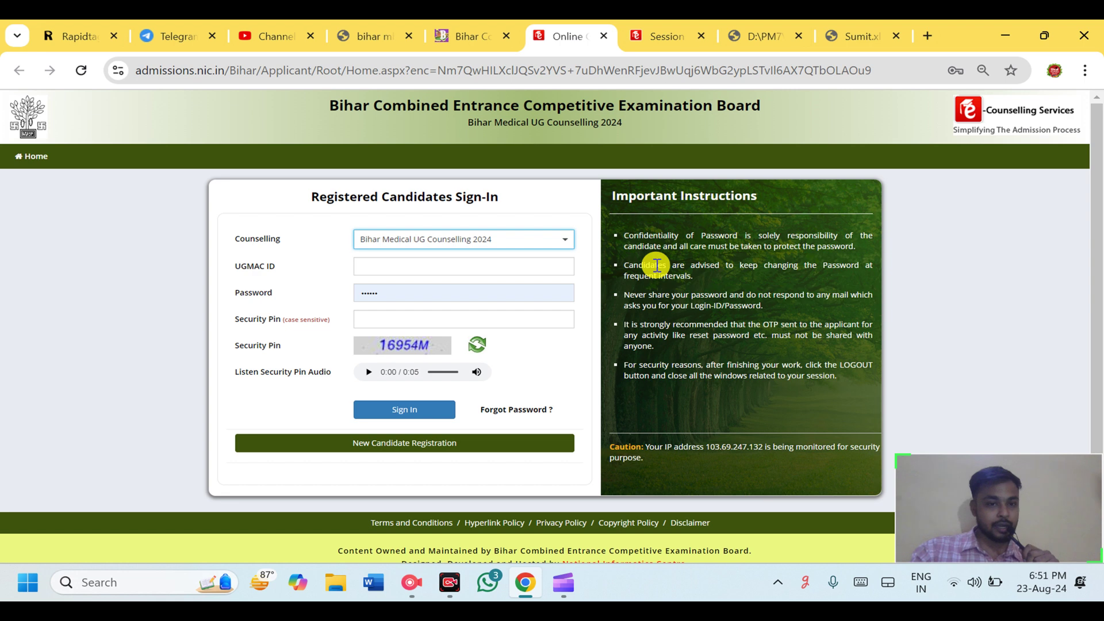
scroll(562, 271, down, 2)
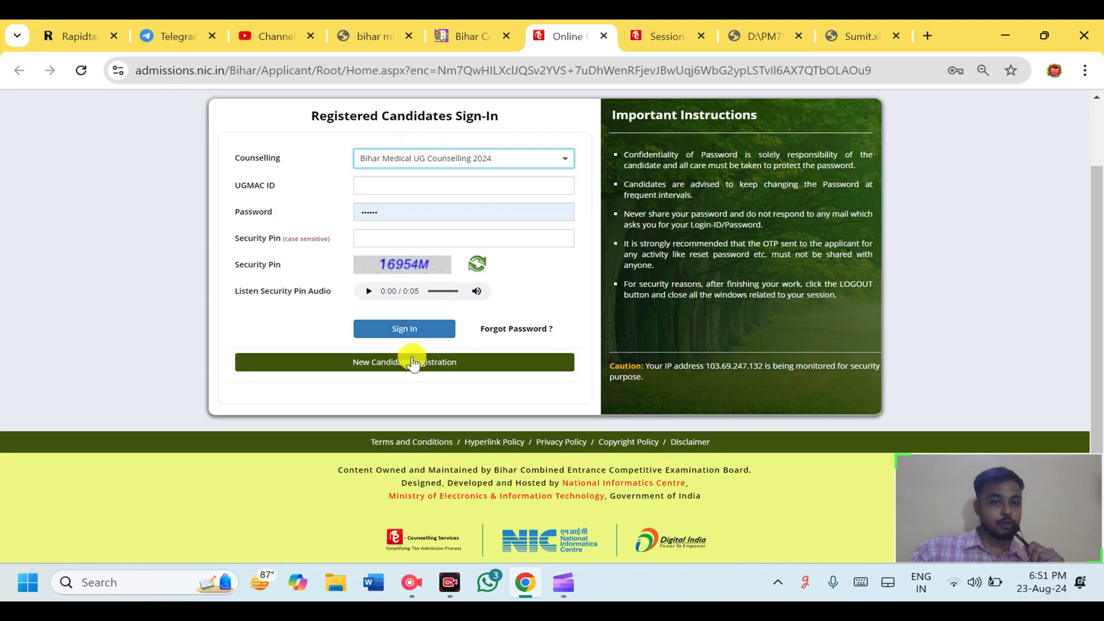
click(413, 363)
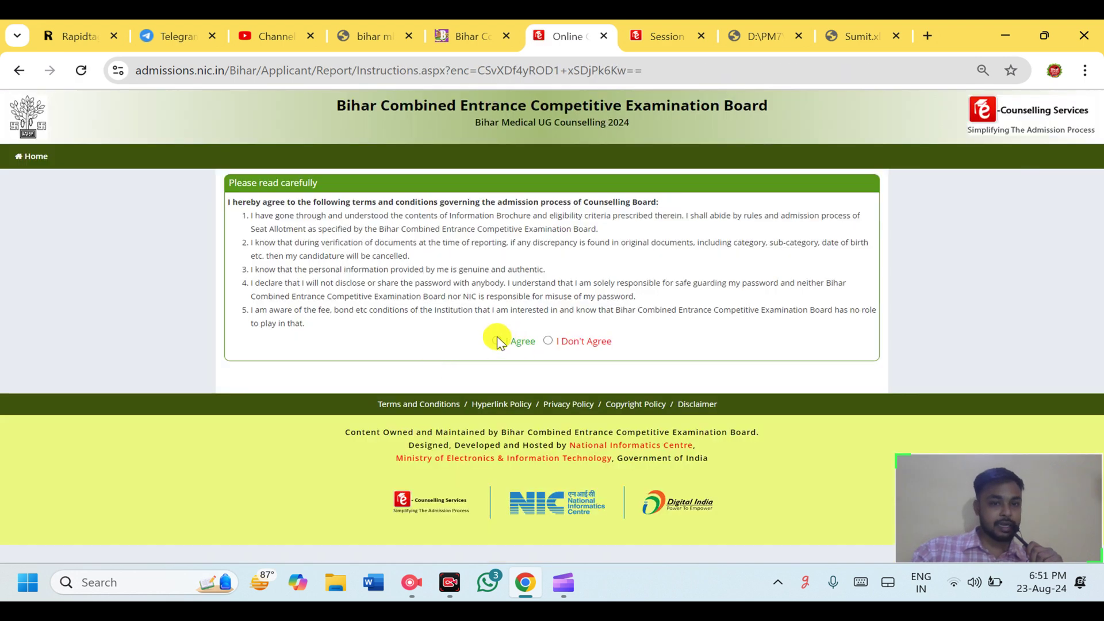
click(505, 348)
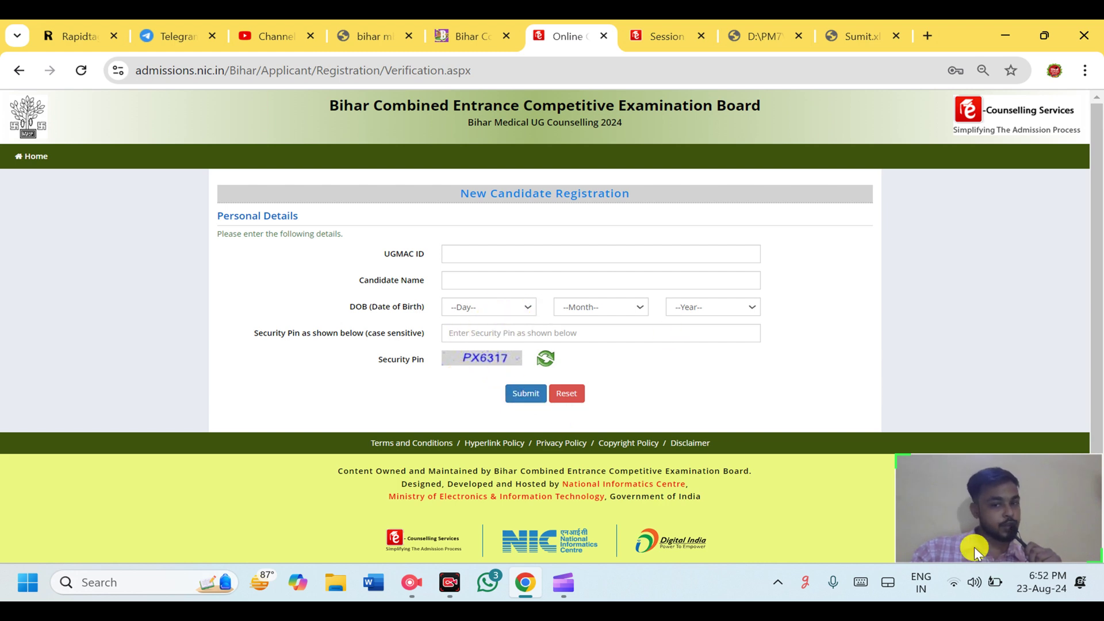
- Zoom the page in and submit the candidate's personal details on the registration form
key(ctrl+plus)
key(ctrl+plus)
key(ctrl+plus)
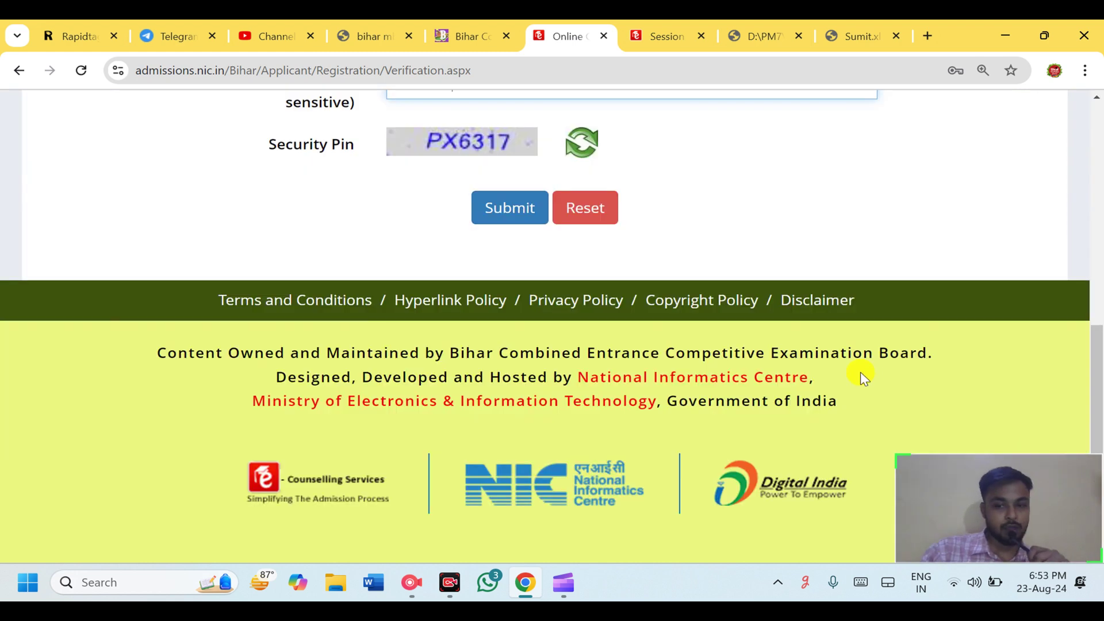
click(517, 218)
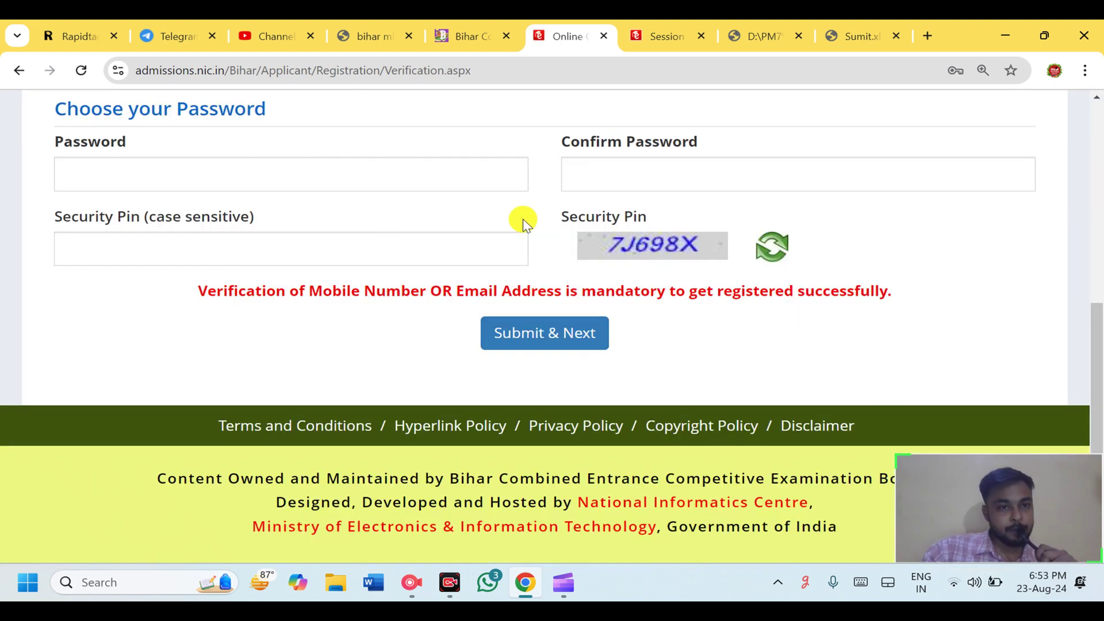
- Enter the account password, fix the confirmation until it matches, and fill in the security pin
click(381, 181)
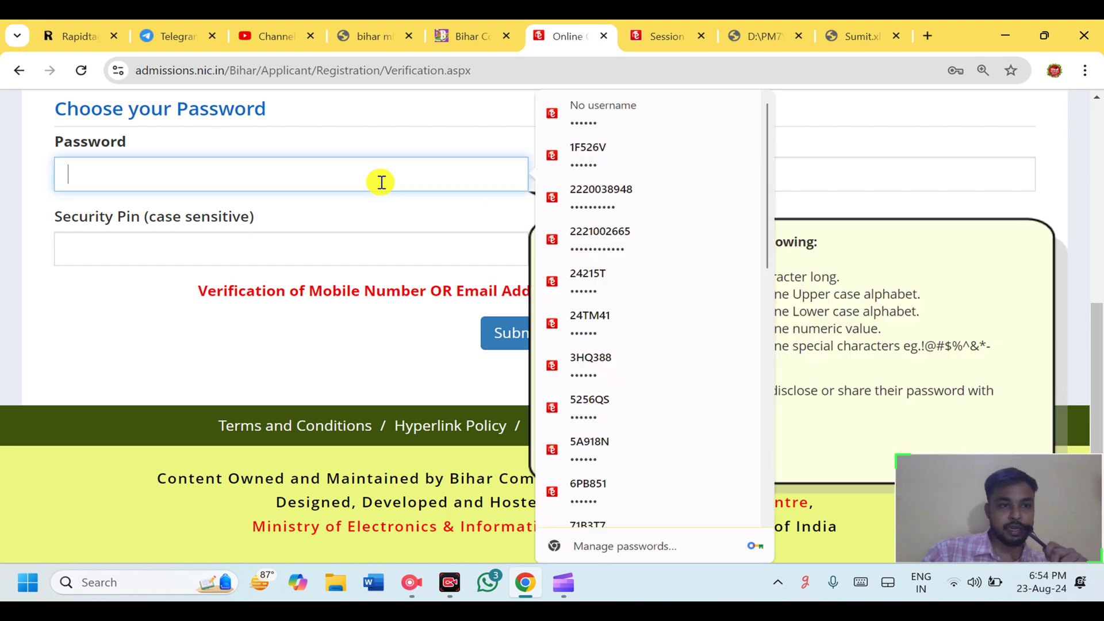
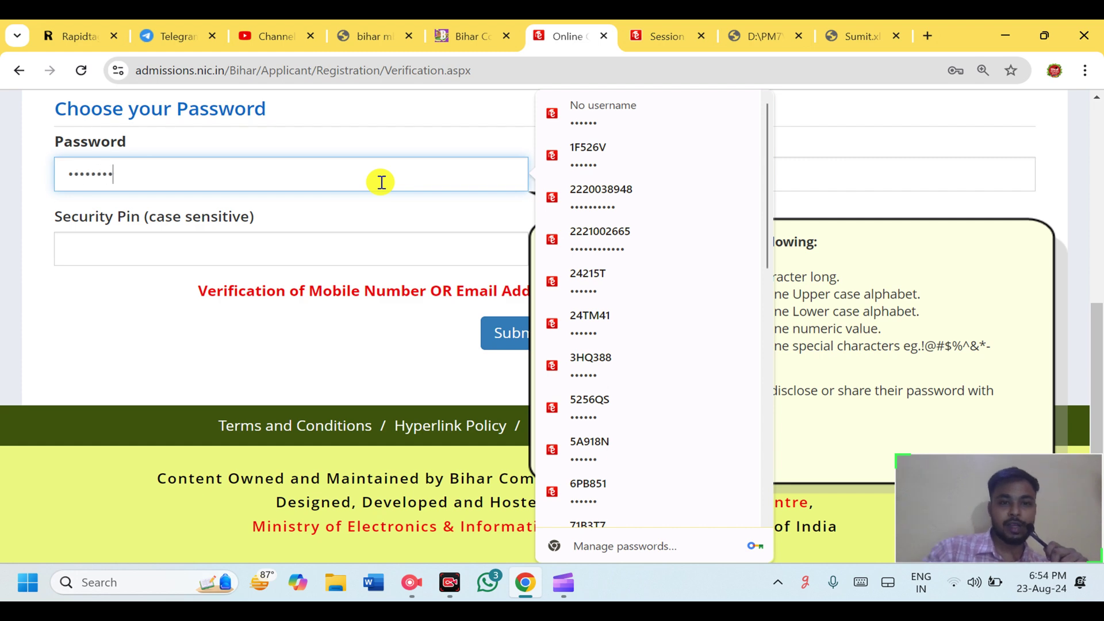
click(808, 173)
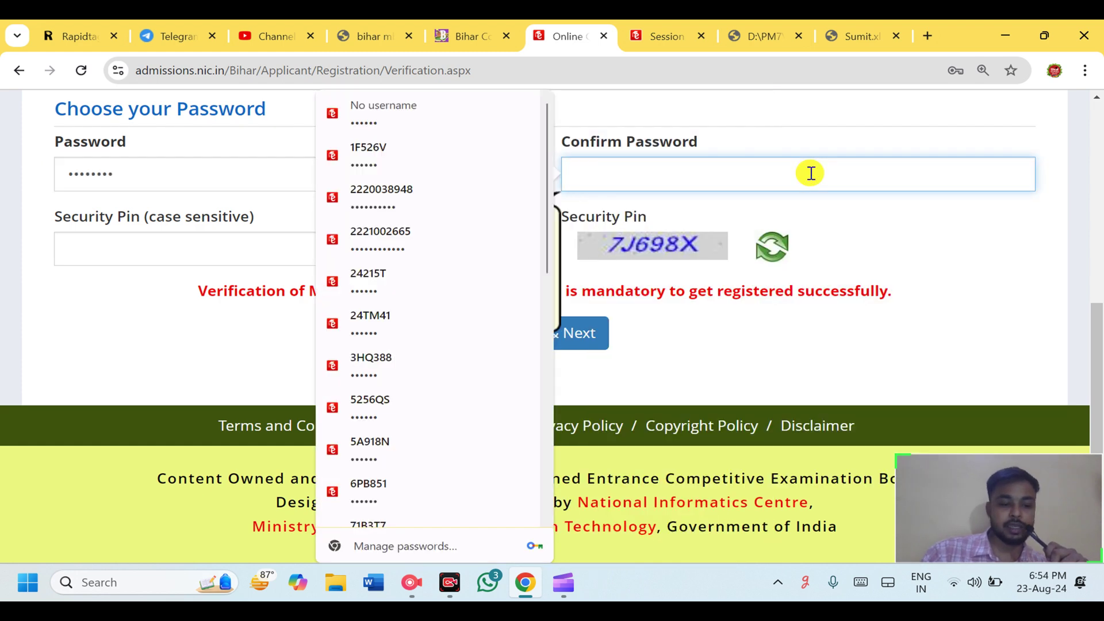
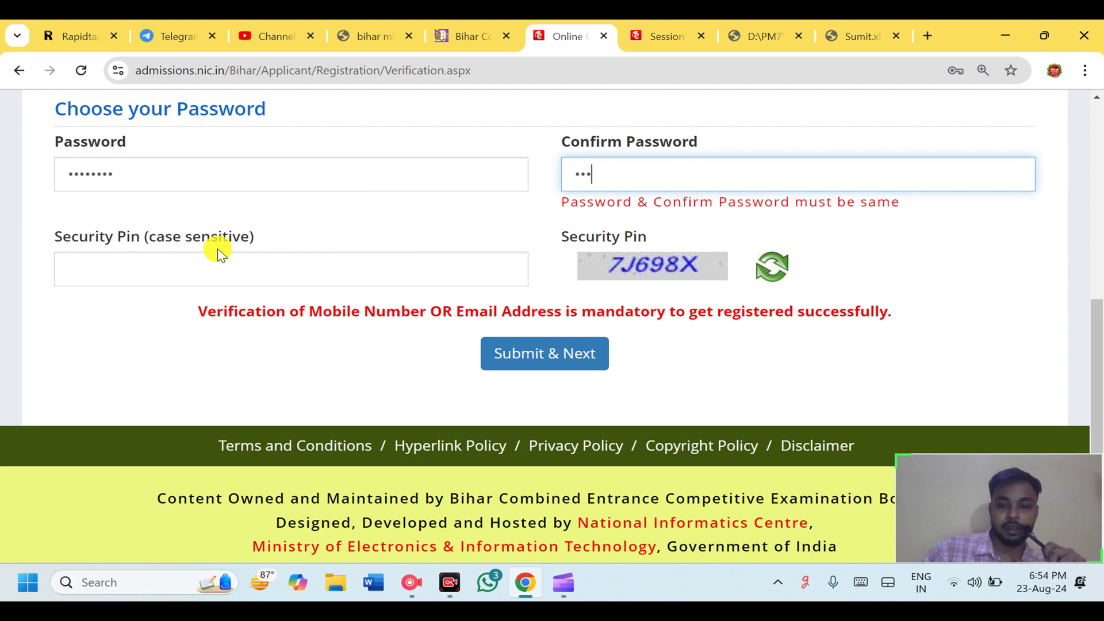
text(****)
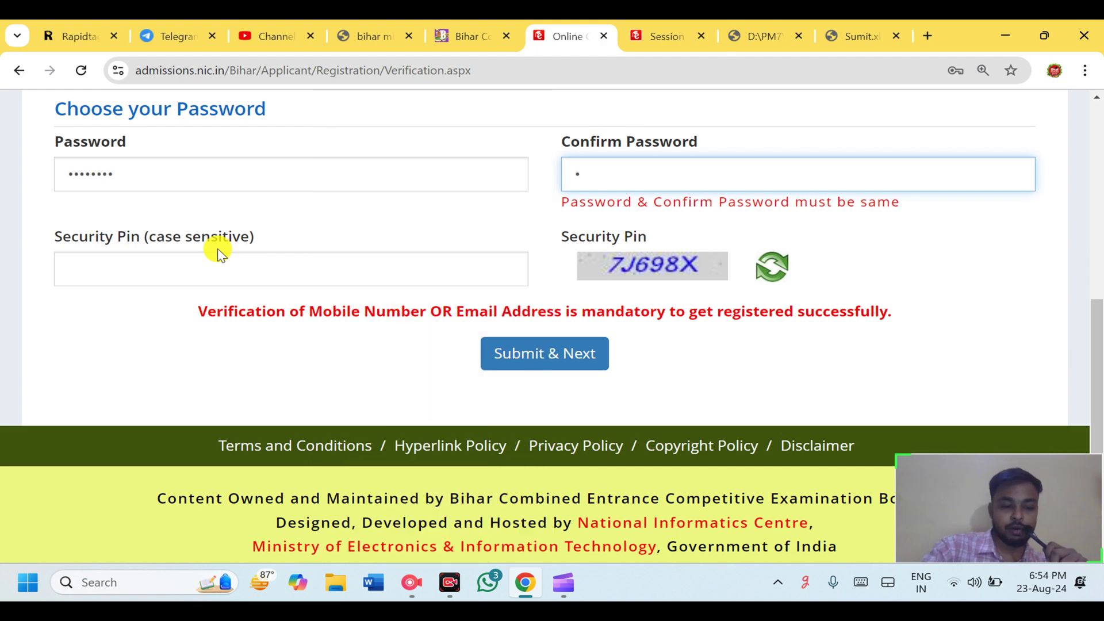
text(****)
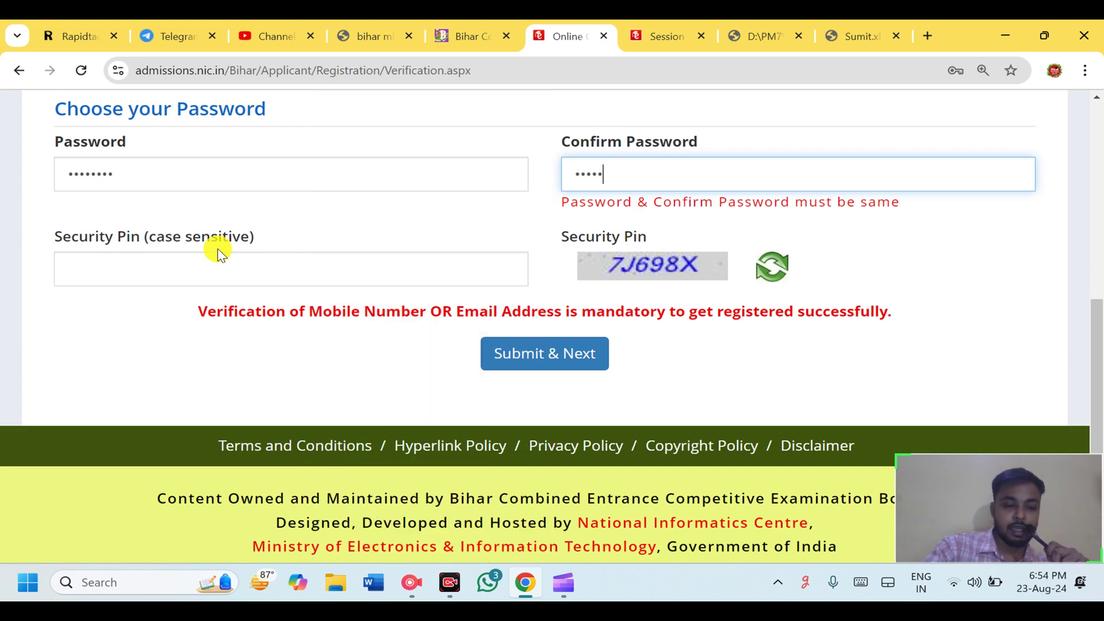
click(249, 276)
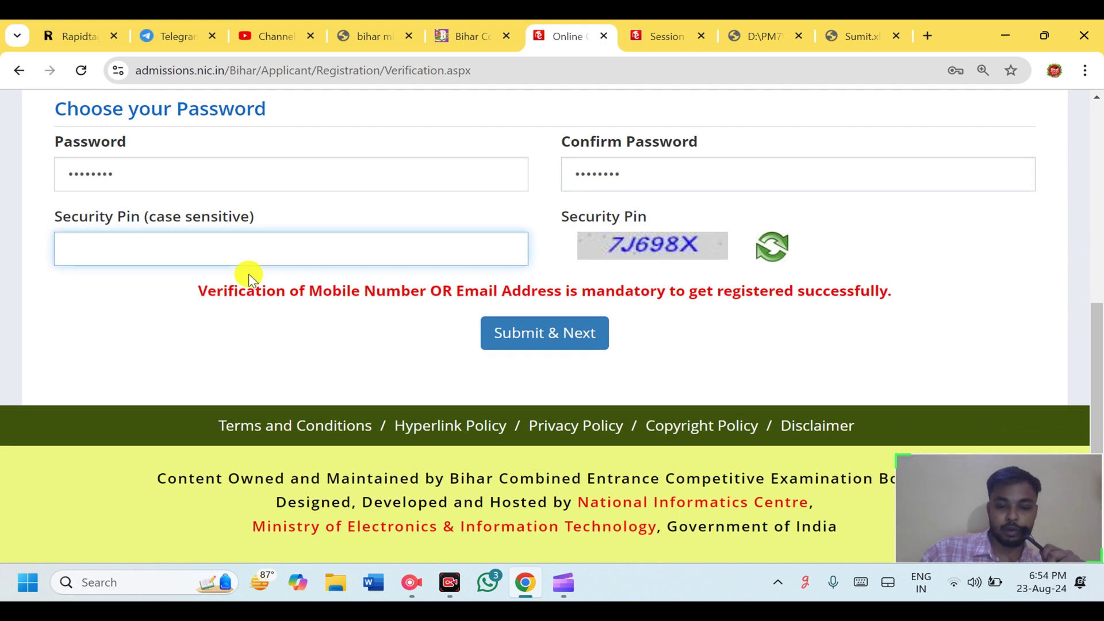
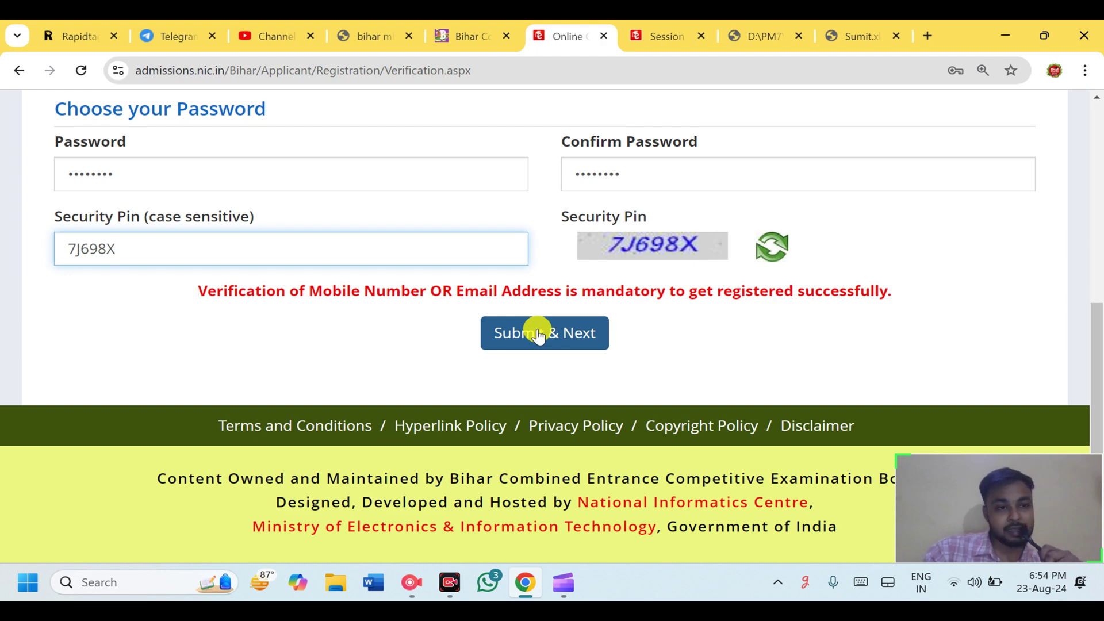
- Submit and confirm the password form, declining Chrome's offer to save the password
click(567, 337)
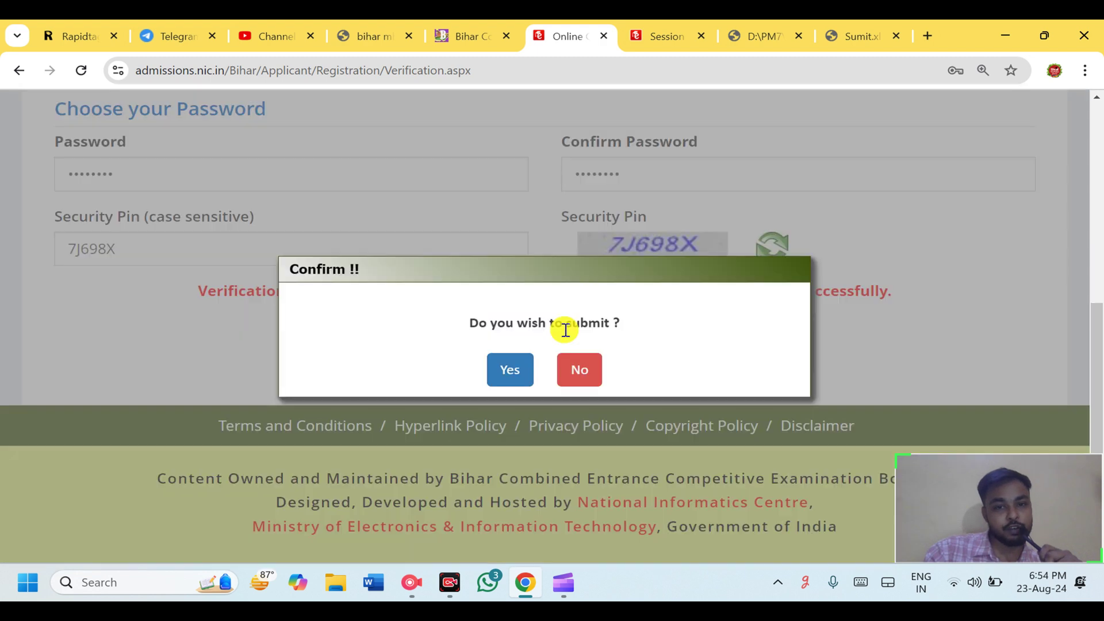
click(510, 368)
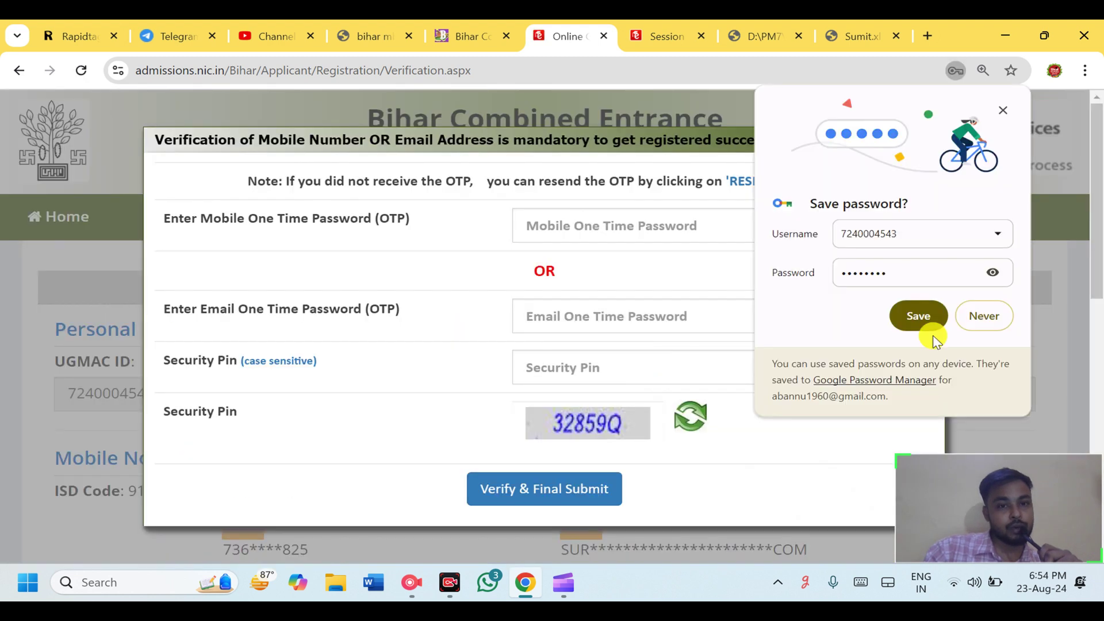
click(982, 316)
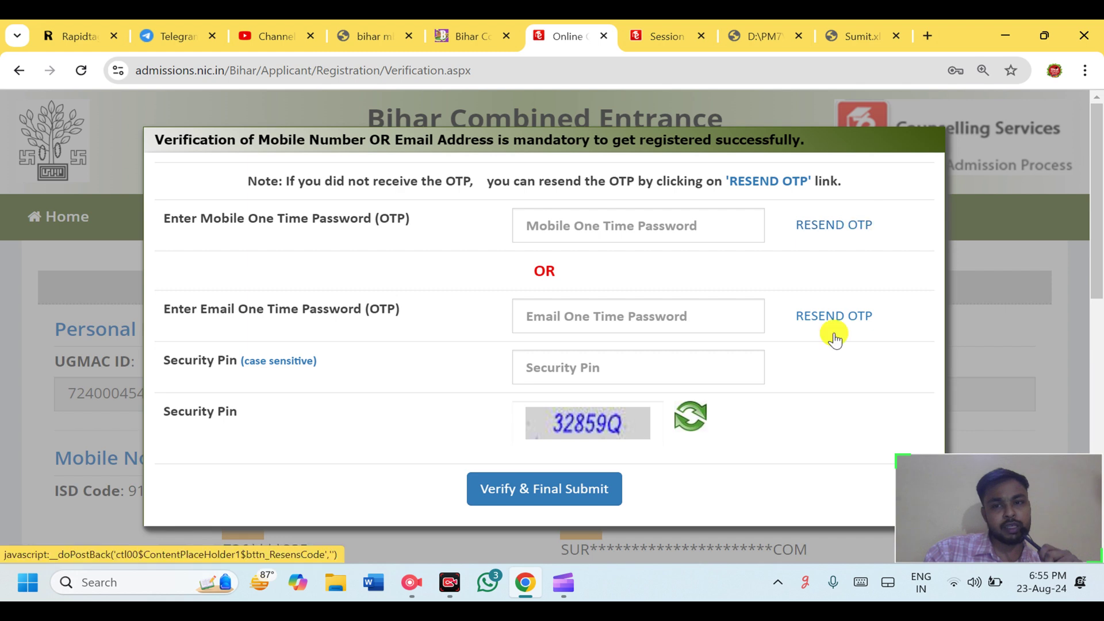
- Resend the OTP, enter it with the security pin, and complete Verify & Final Submit
click(837, 228)
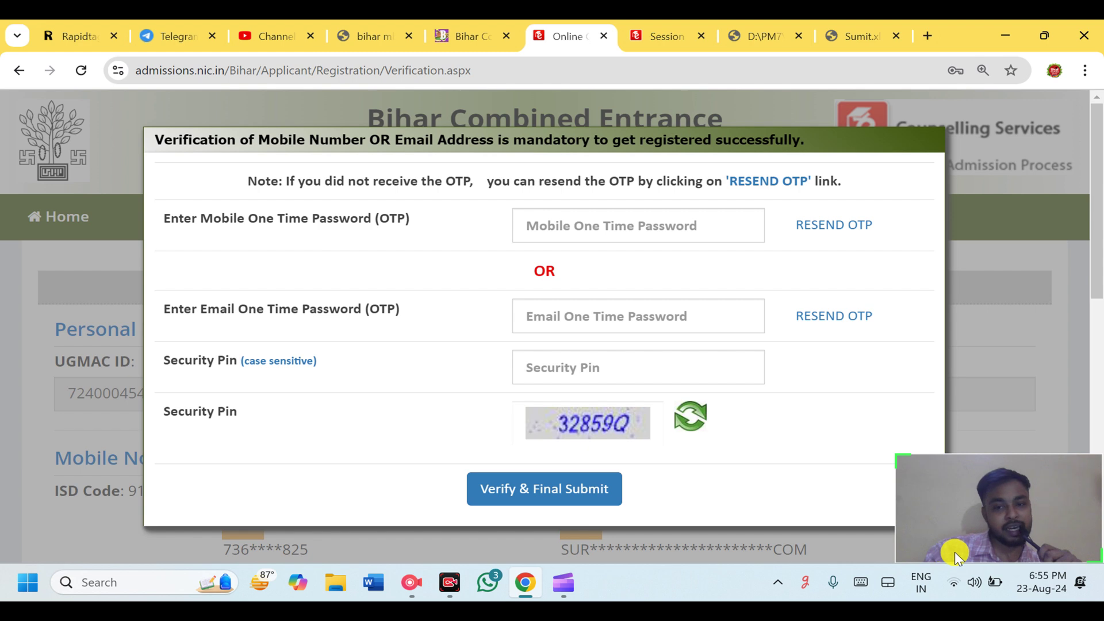
key(ctrl+v)
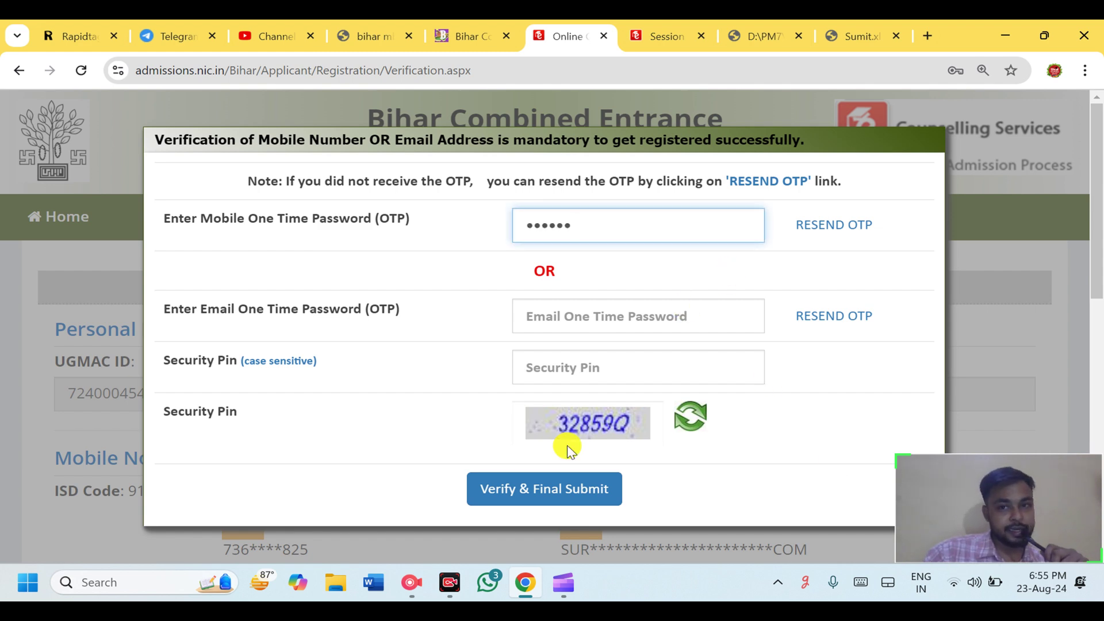
click(601, 365)
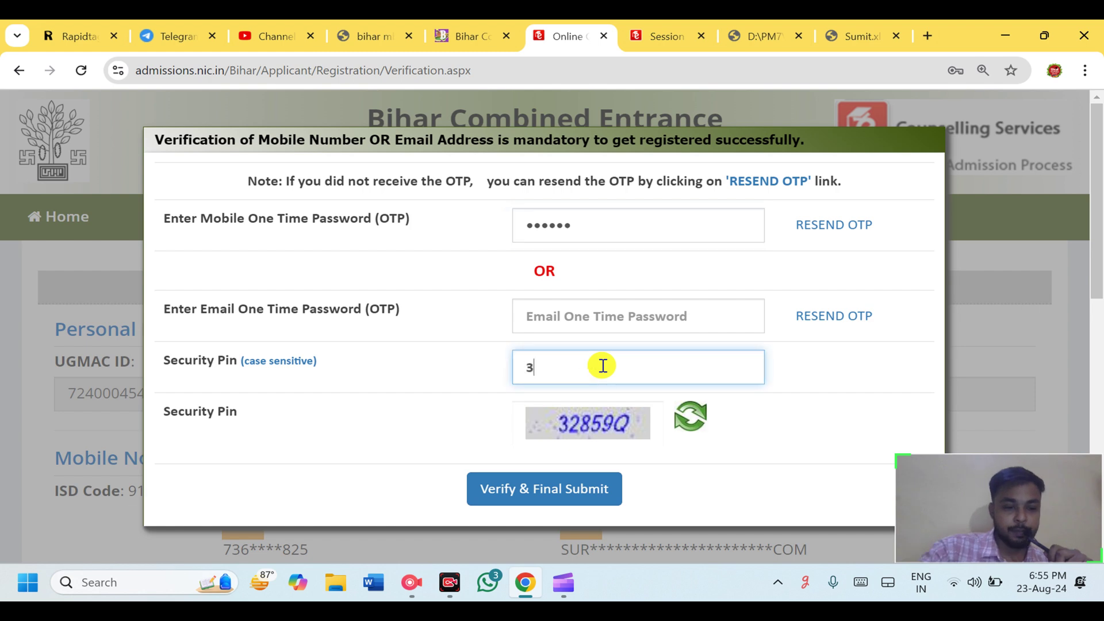
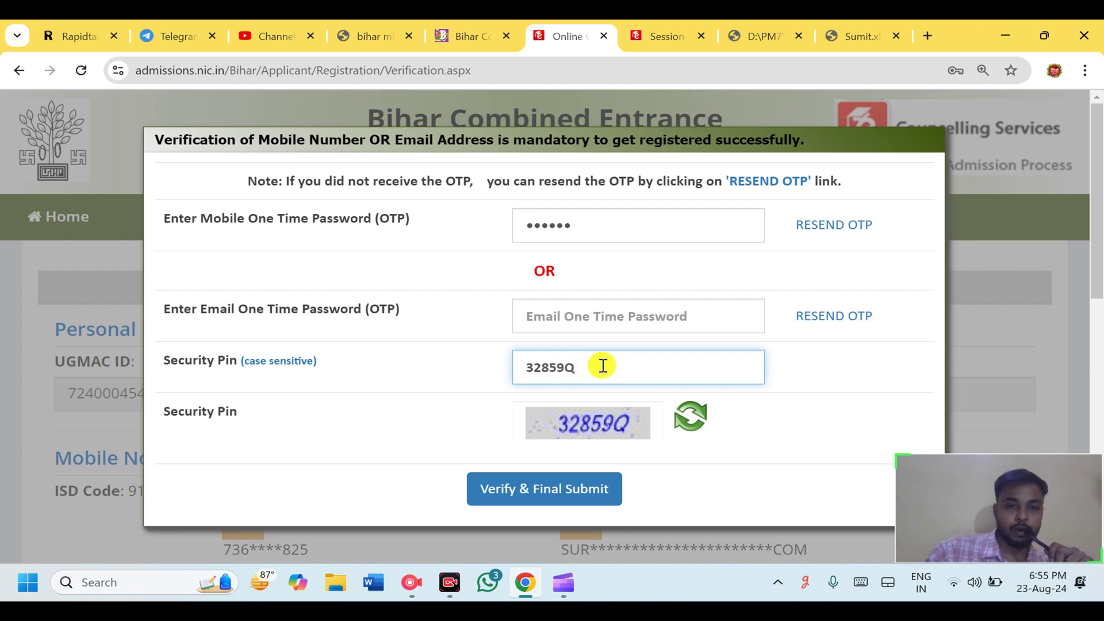
click(567, 496)
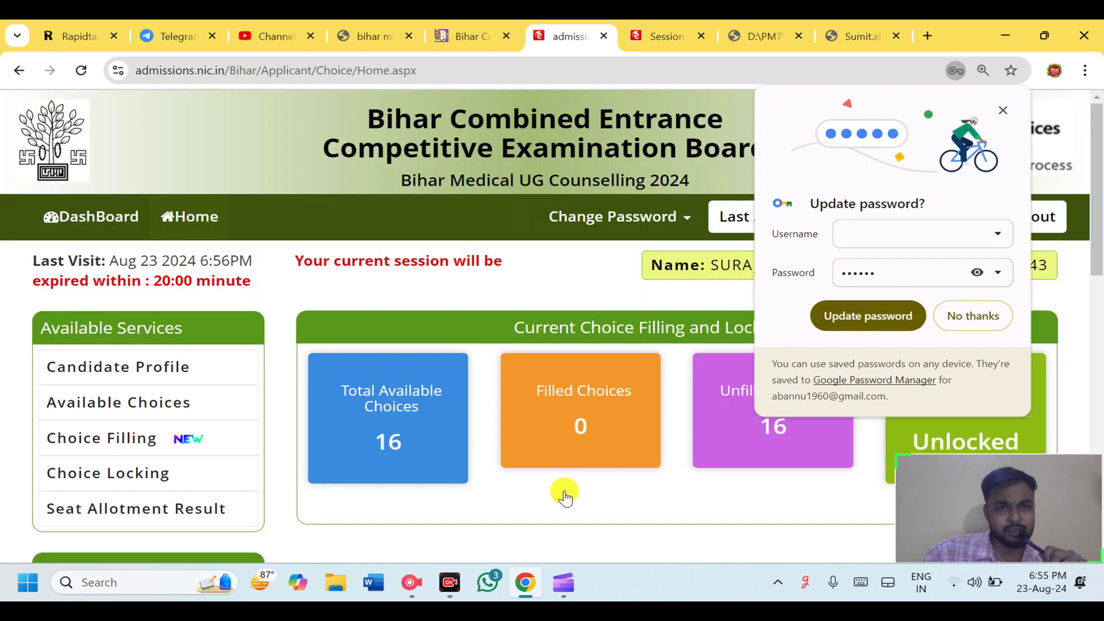
- Dismiss Chrome's update-password popup and open Choice Filling under Available Services
click(985, 315)
scroll(695, 406, down, 4)
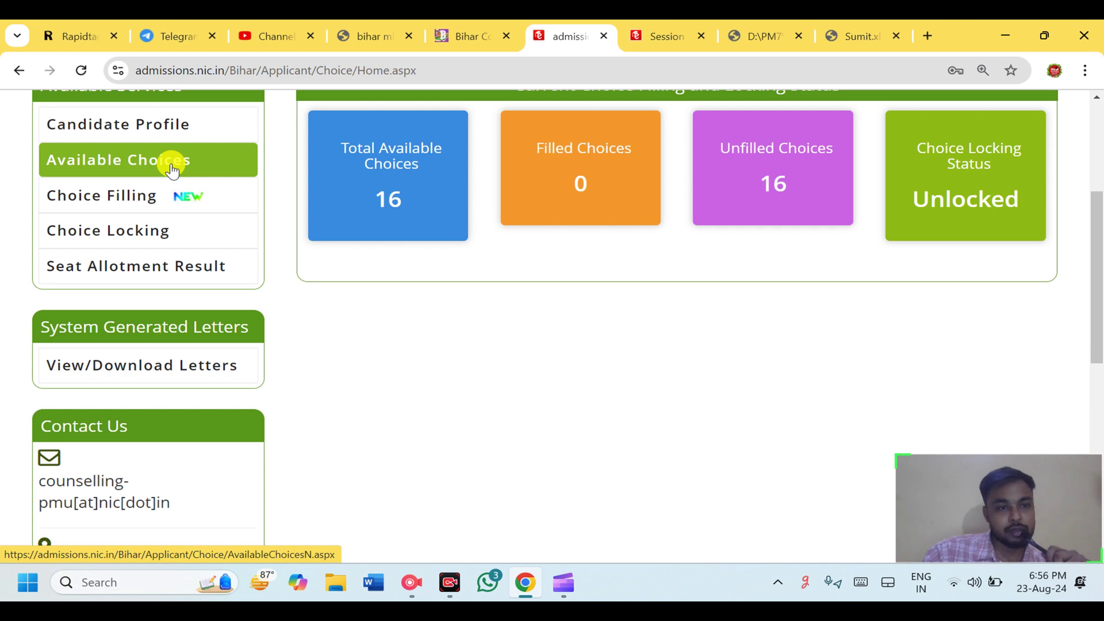
click(142, 202)
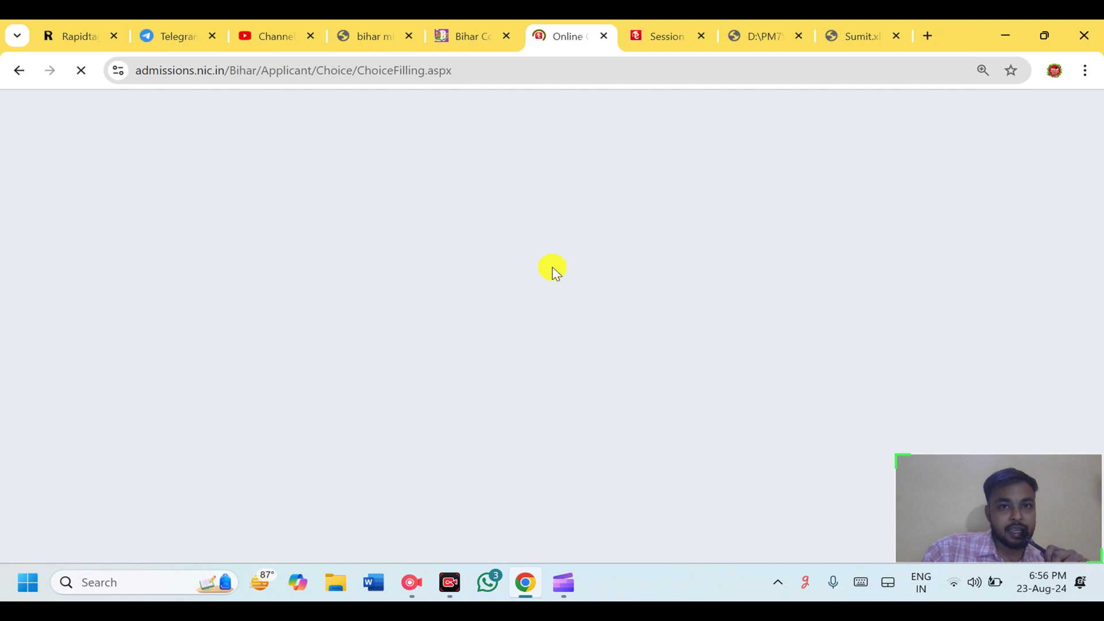
- Enter the account password in the More Authentication Required dialog and confirm submission
click(620, 341)
text(•)
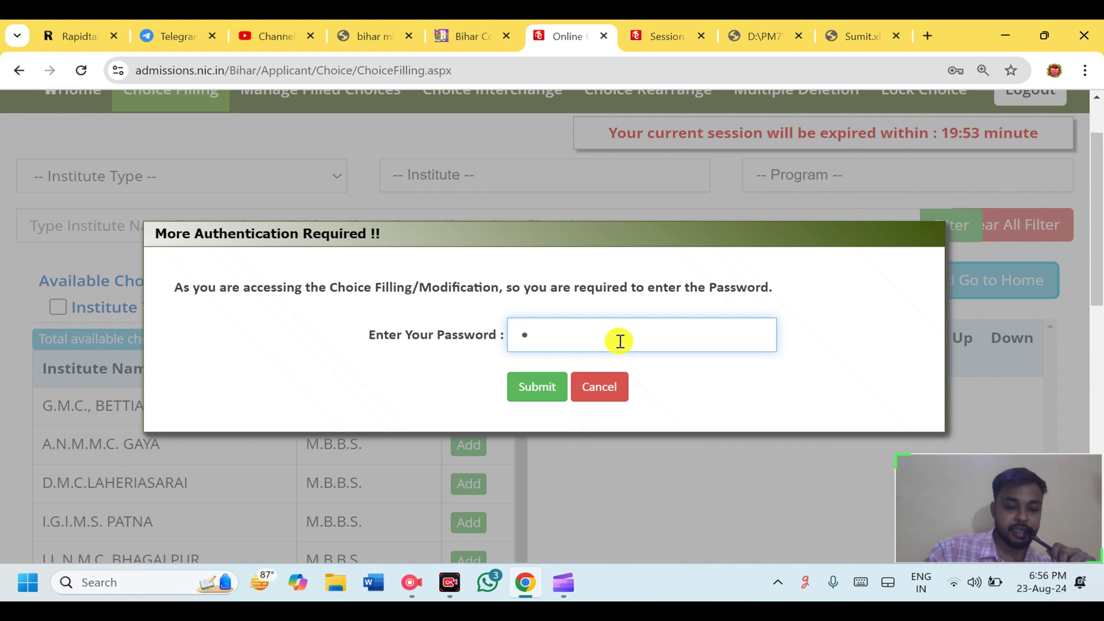
key(BackSpace)
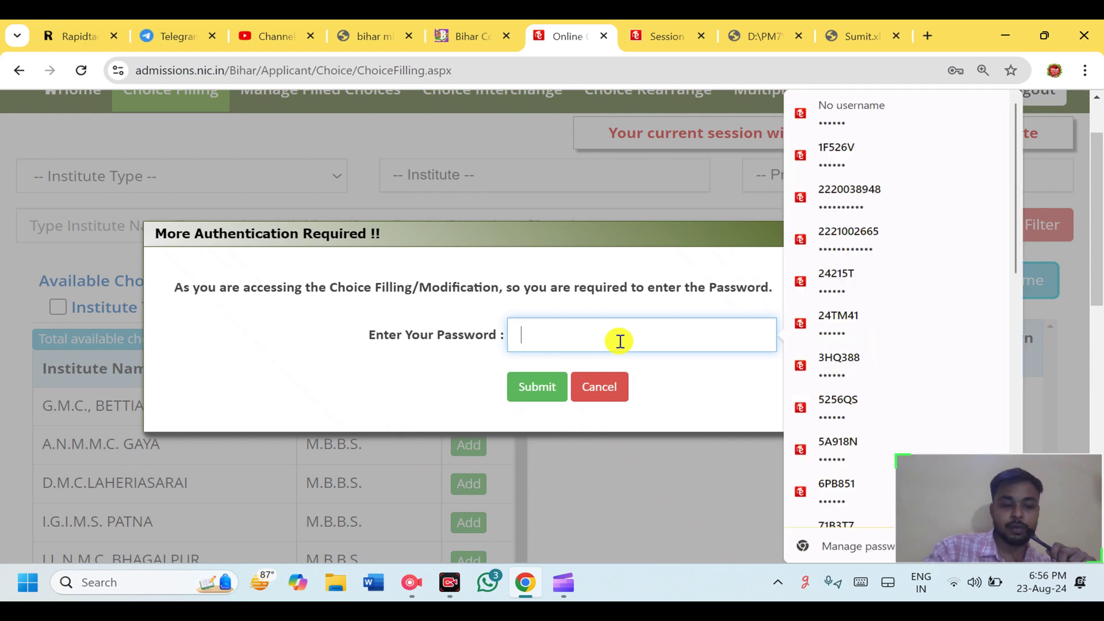
text(•)
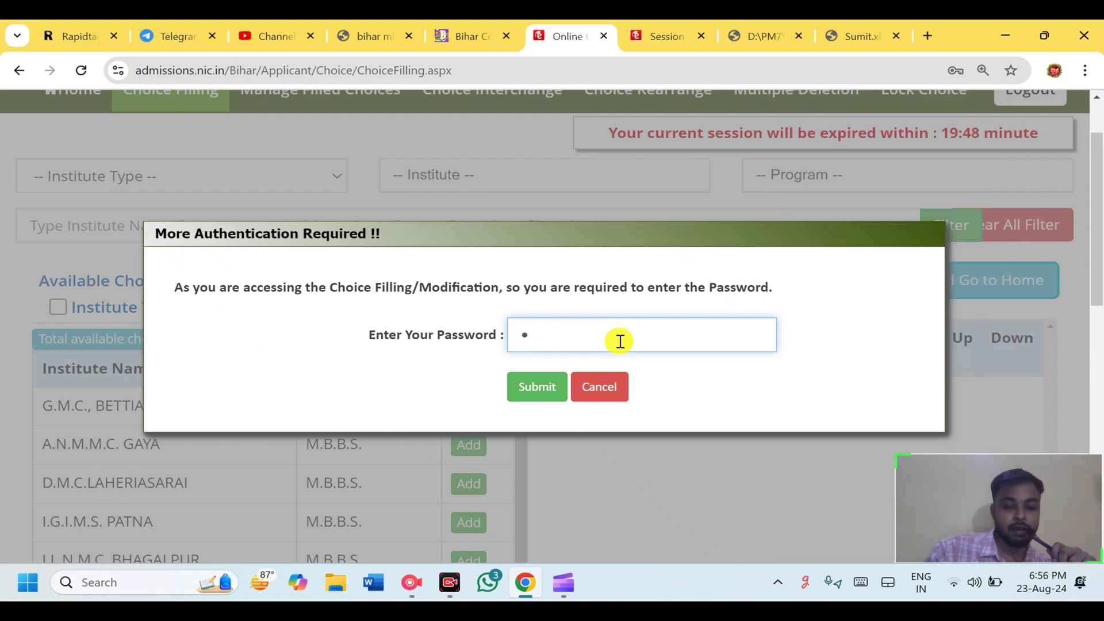
text(•••)
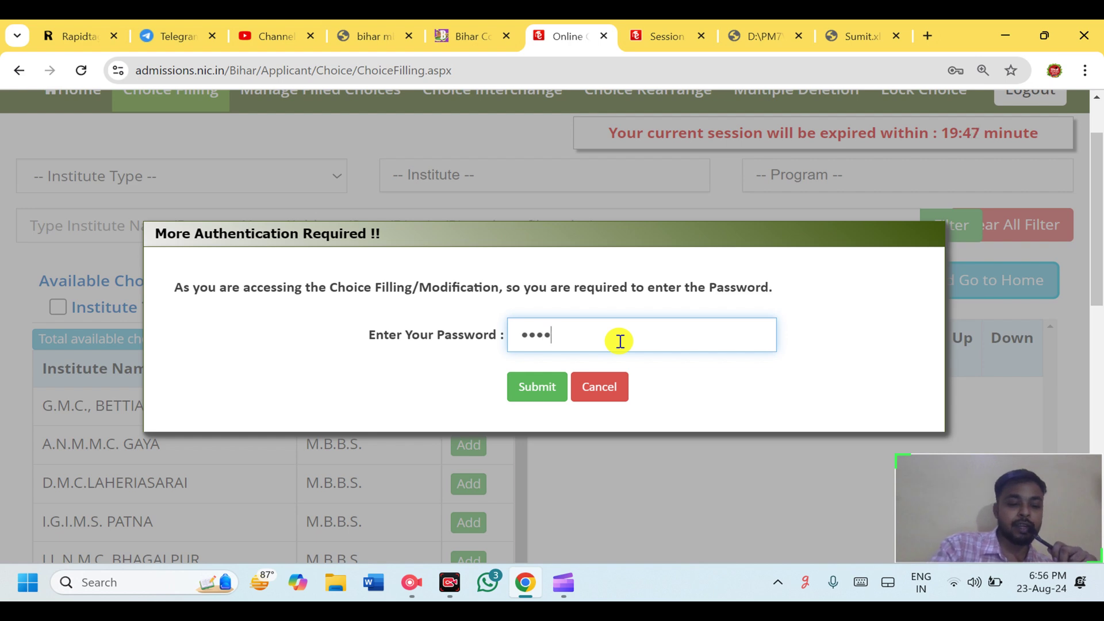
click(559, 388)
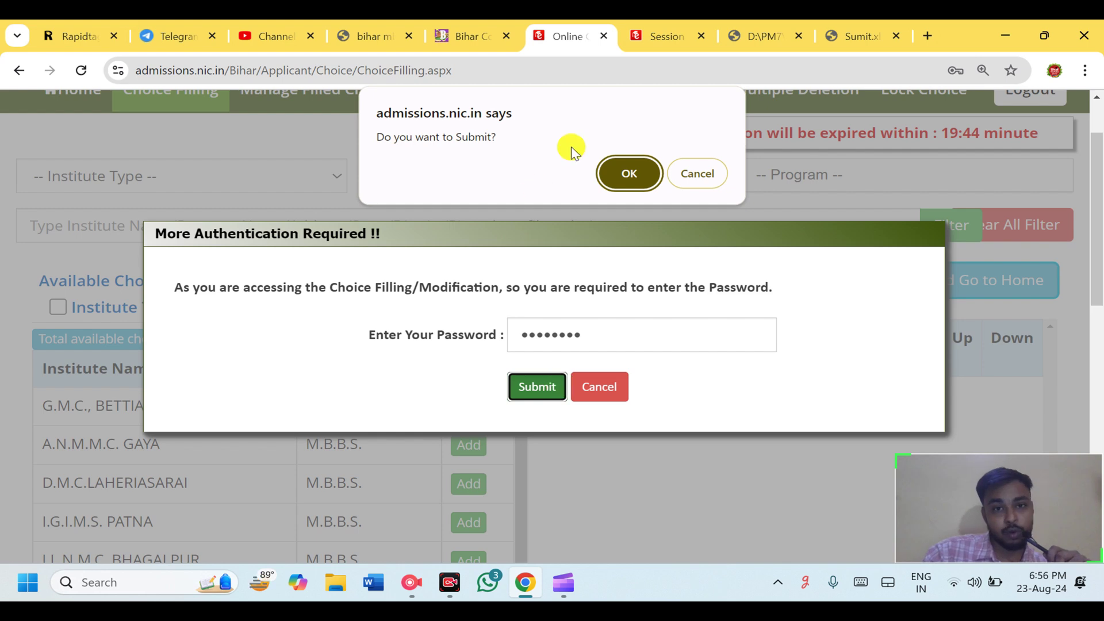
click(629, 179)
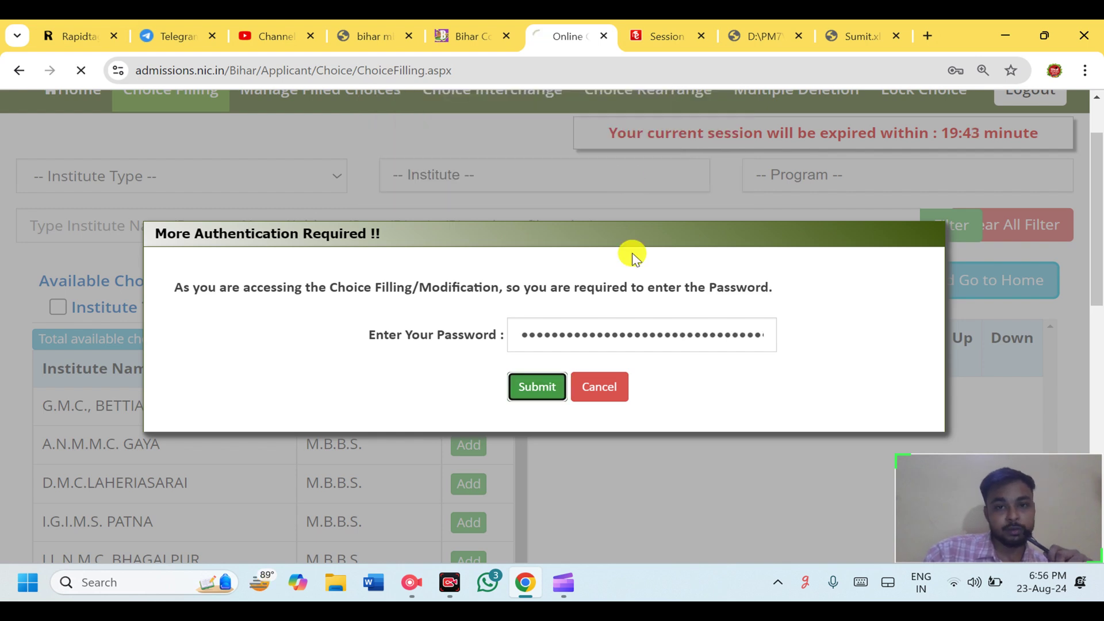
- Resubmit the account password to reach the list of available choices
click(537, 388)
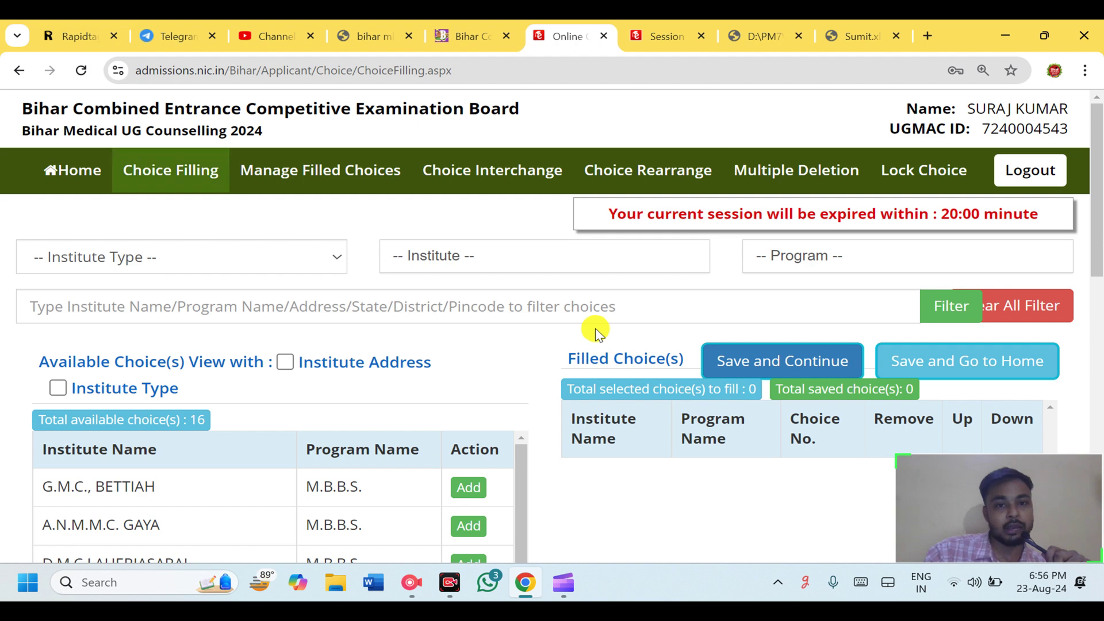
scroll(596, 328, down, 1)
scroll(597, 329, down, 1)
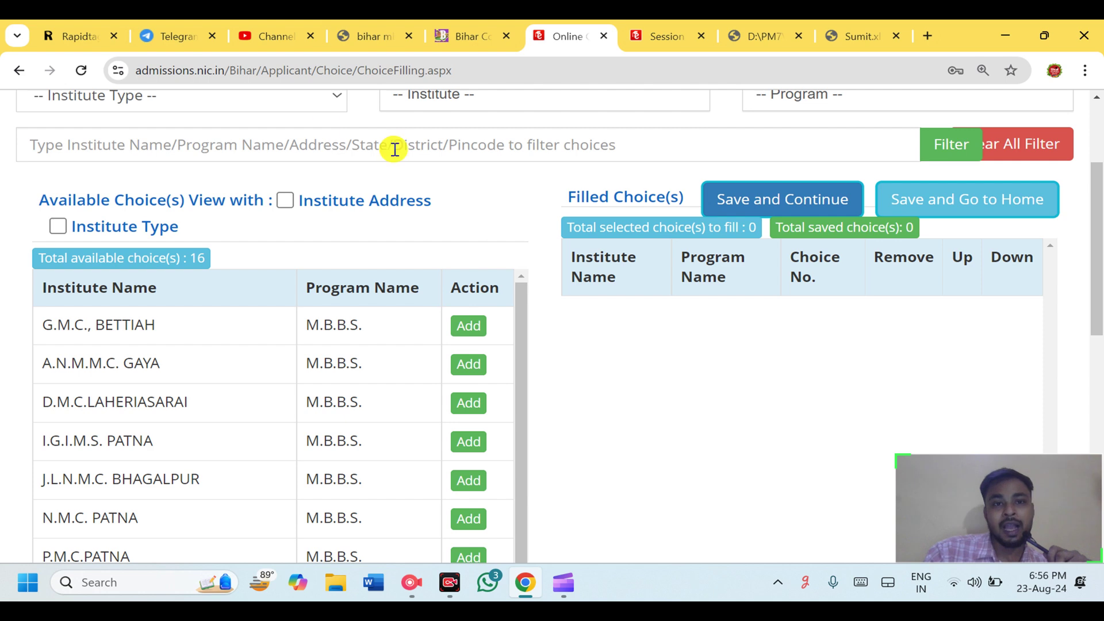
- Filter the choices to State Government institutes and the M.B.B.S. program, then review the list
click(311, 107)
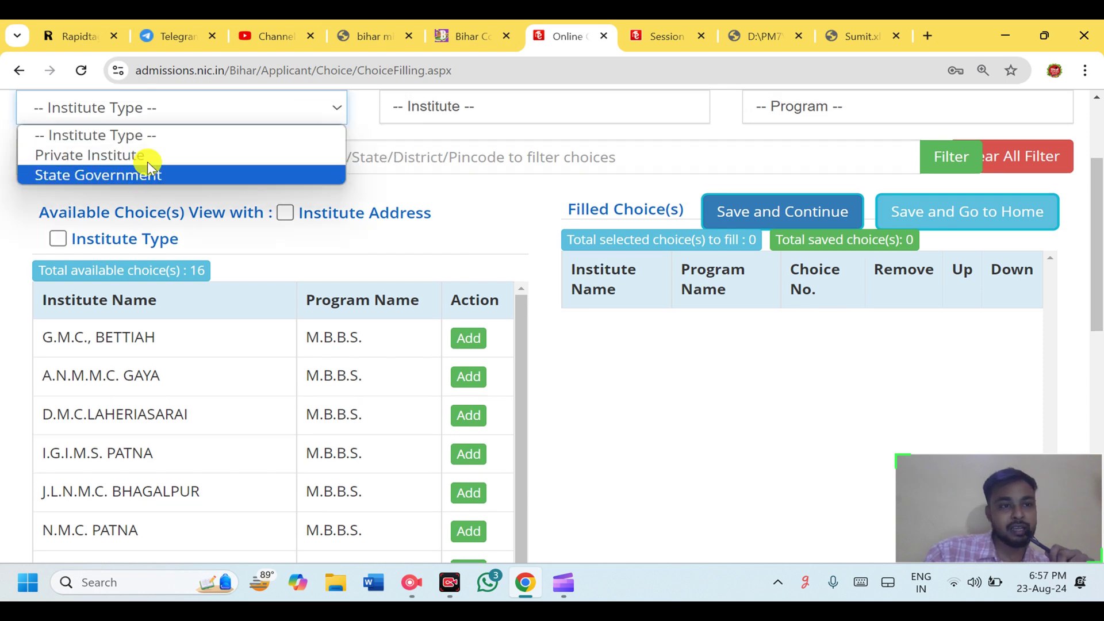
click(148, 173)
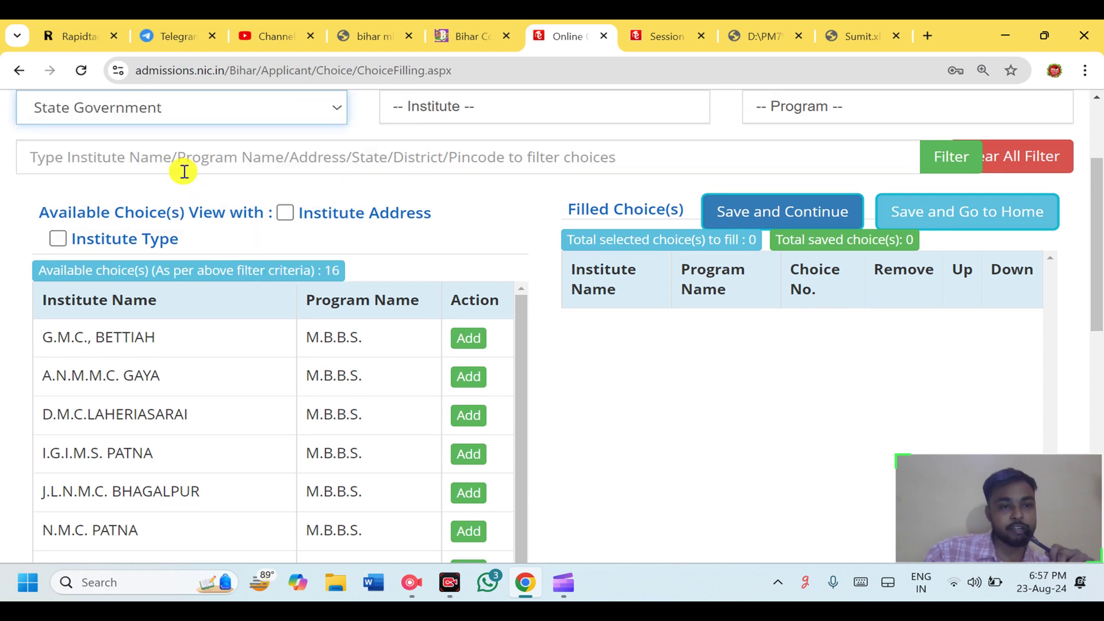
click(460, 110)
click(796, 109)
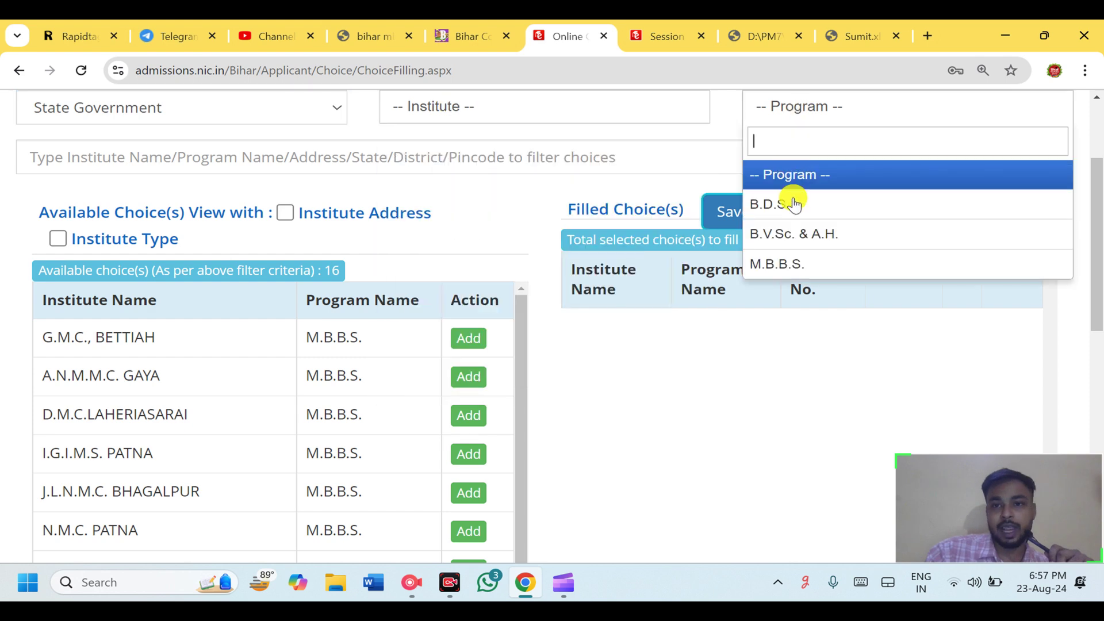
click(802, 269)
click(804, 117)
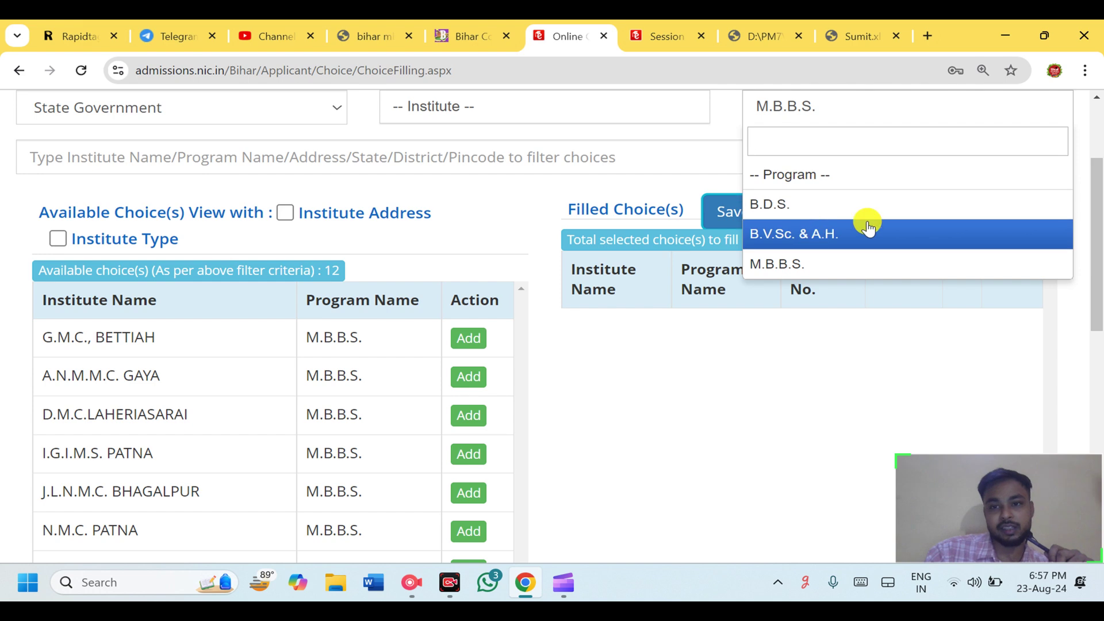
click(801, 263)
scroll(494, 352, down, 1)
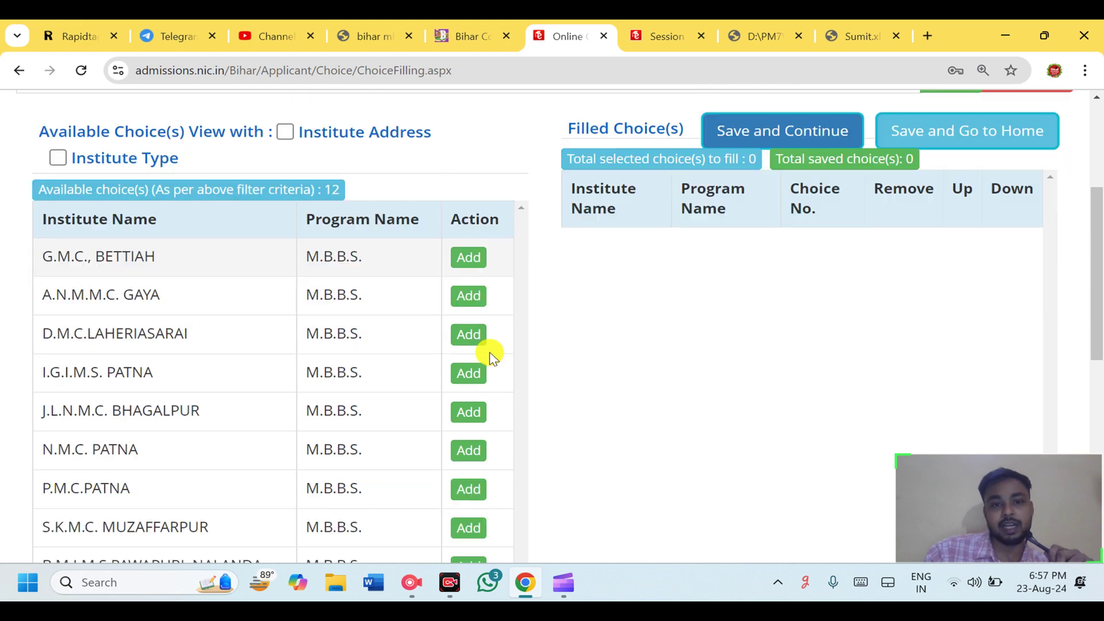
scroll(368, 292, down, 1)
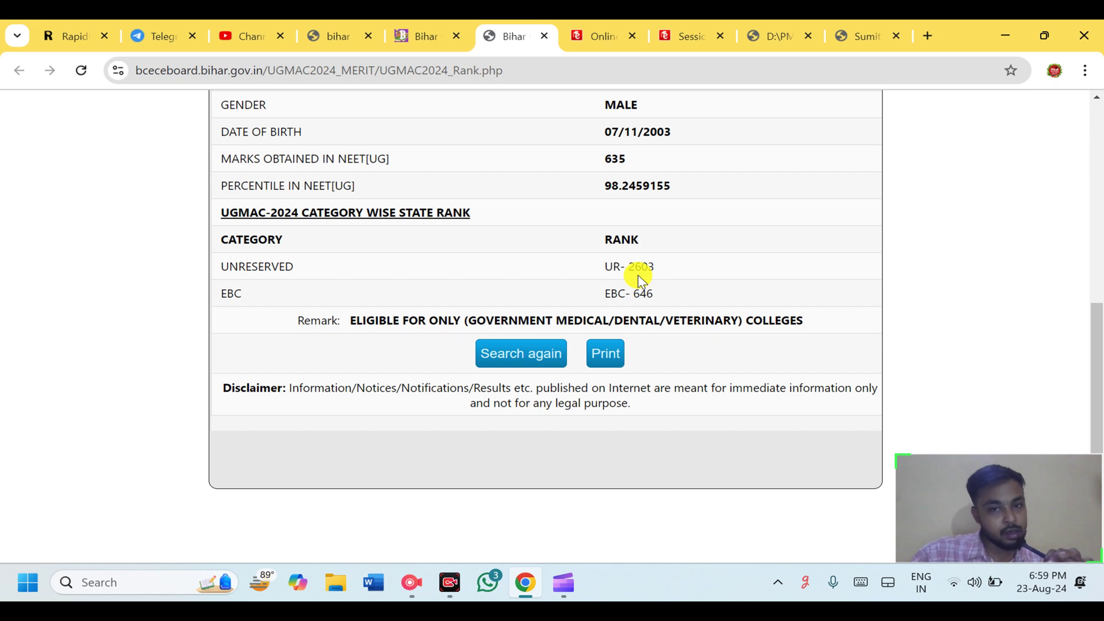
- Switch from the online counselling page to the UGMAC-2024 seat matrix PDF tab
click(598, 40)
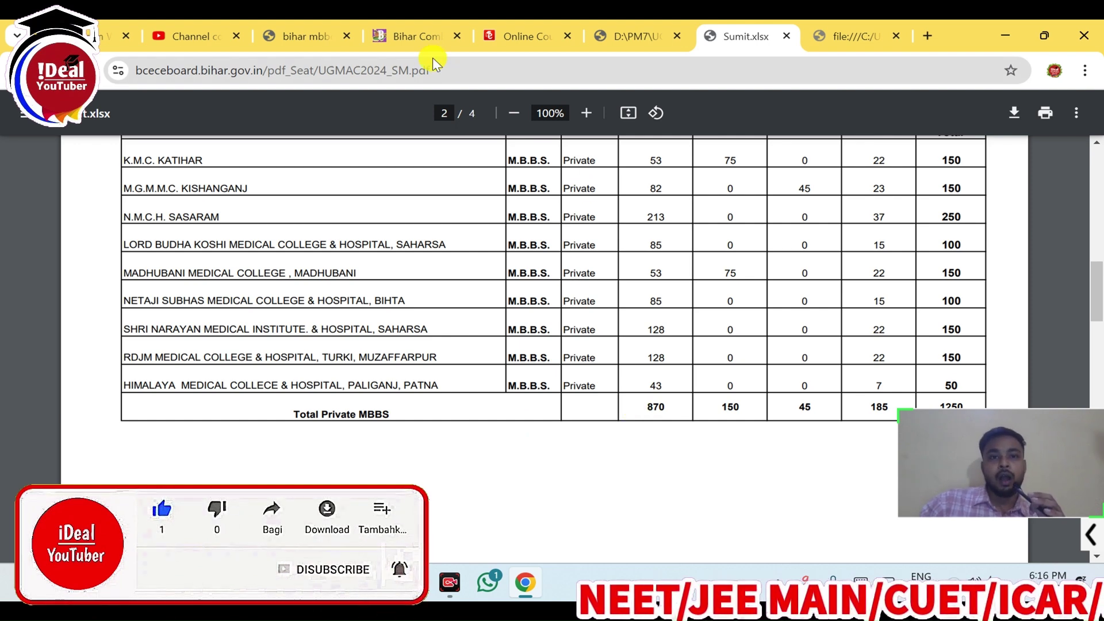
- Review the bihar mbbs cutoff PDF at 150% zoom, then bring up the UGMAC-2024 counselling notice
click(317, 32)
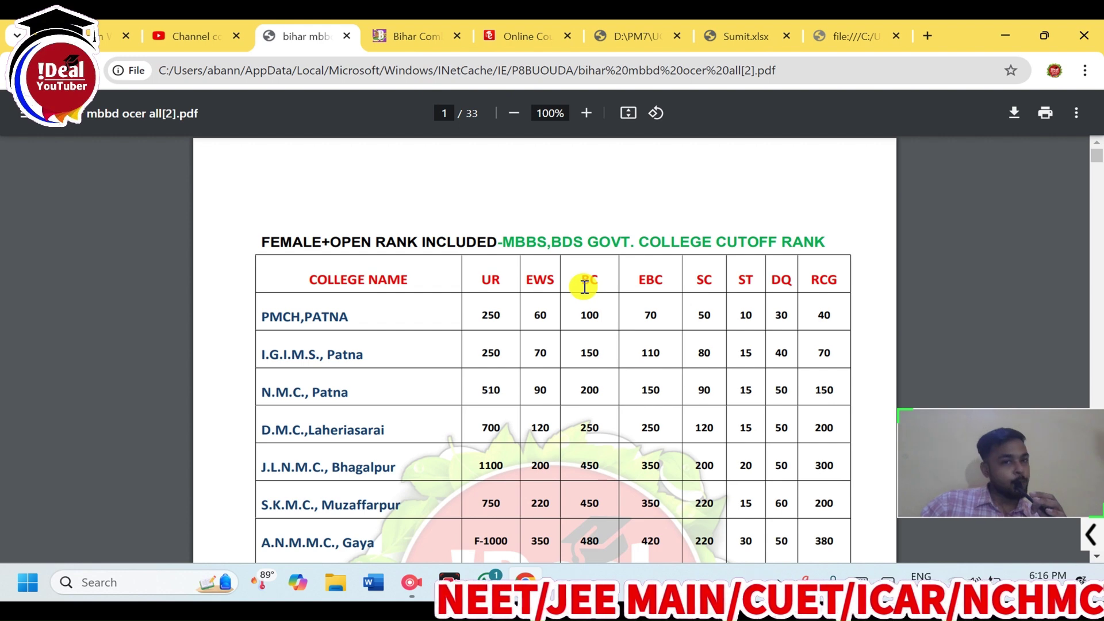
click(587, 113)
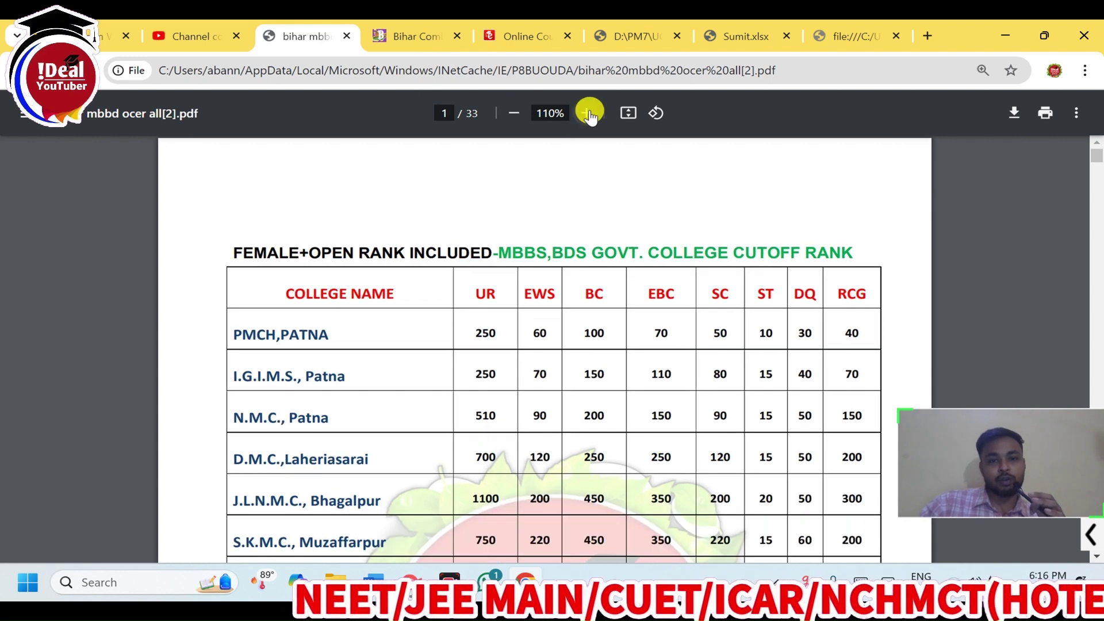
click(589, 114)
click(589, 114)
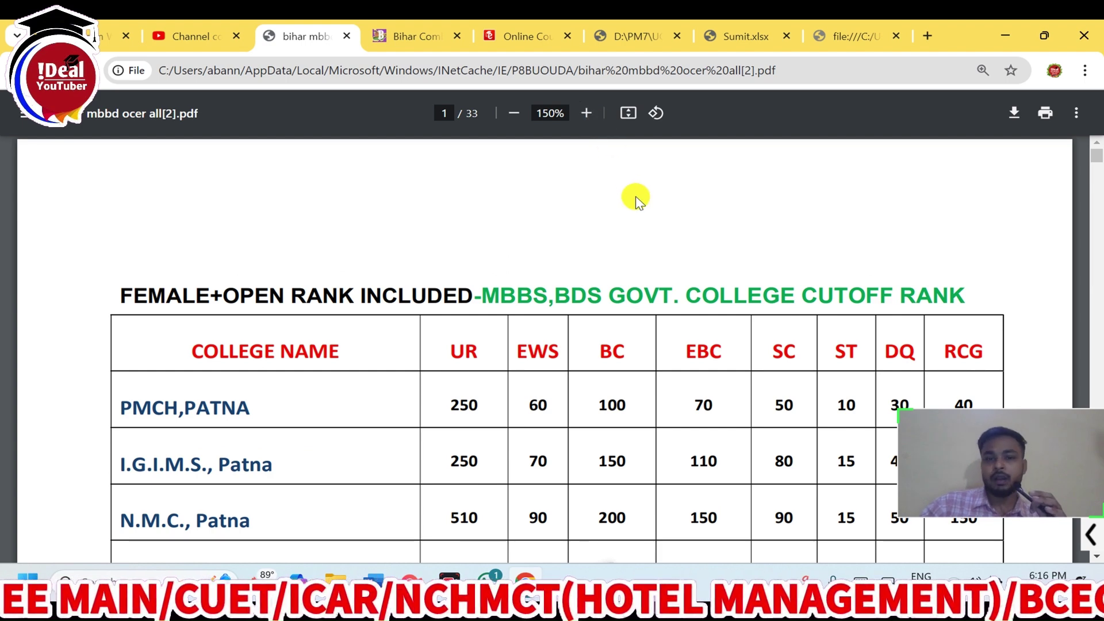
scroll(637, 198, down, 2)
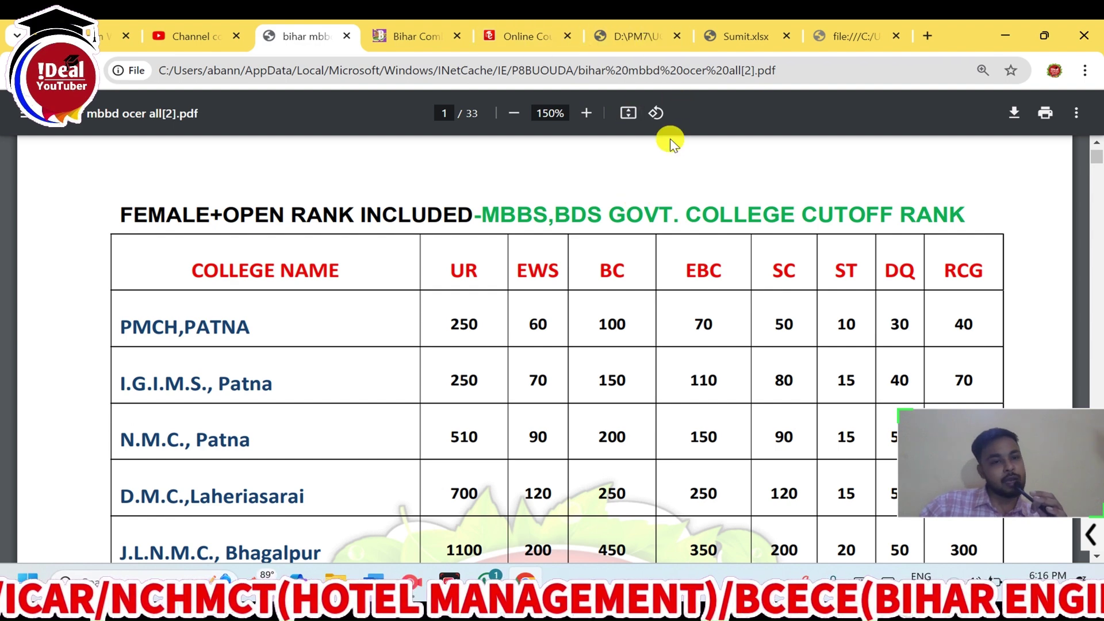
click(636, 35)
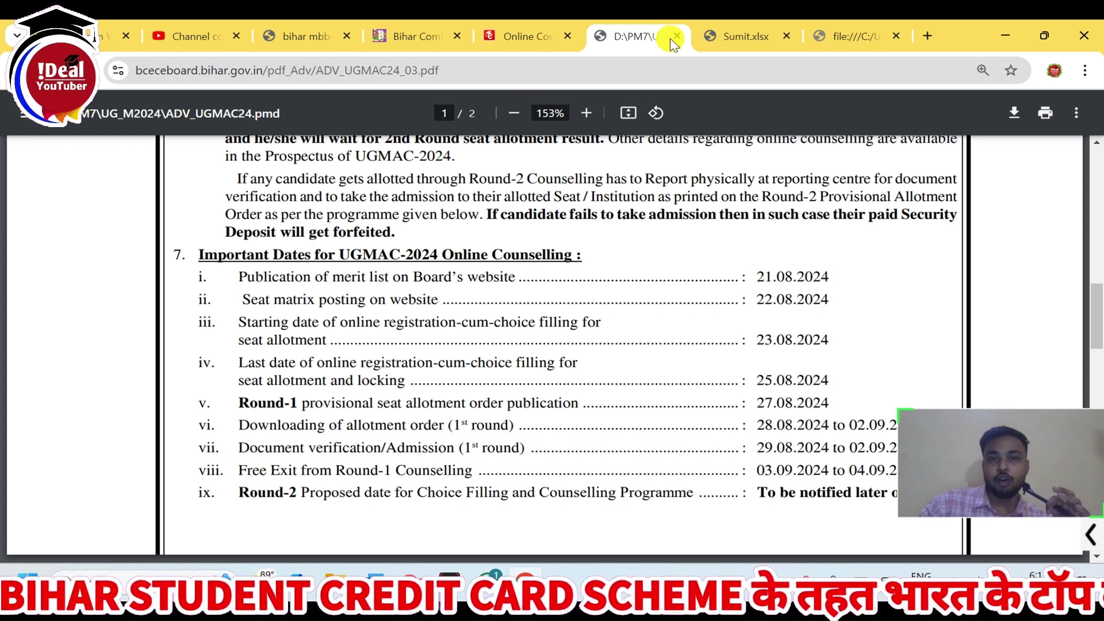
- Scroll the seat matrix PDF back to page 1 and pick the red pen from the annotation tools
click(753, 45)
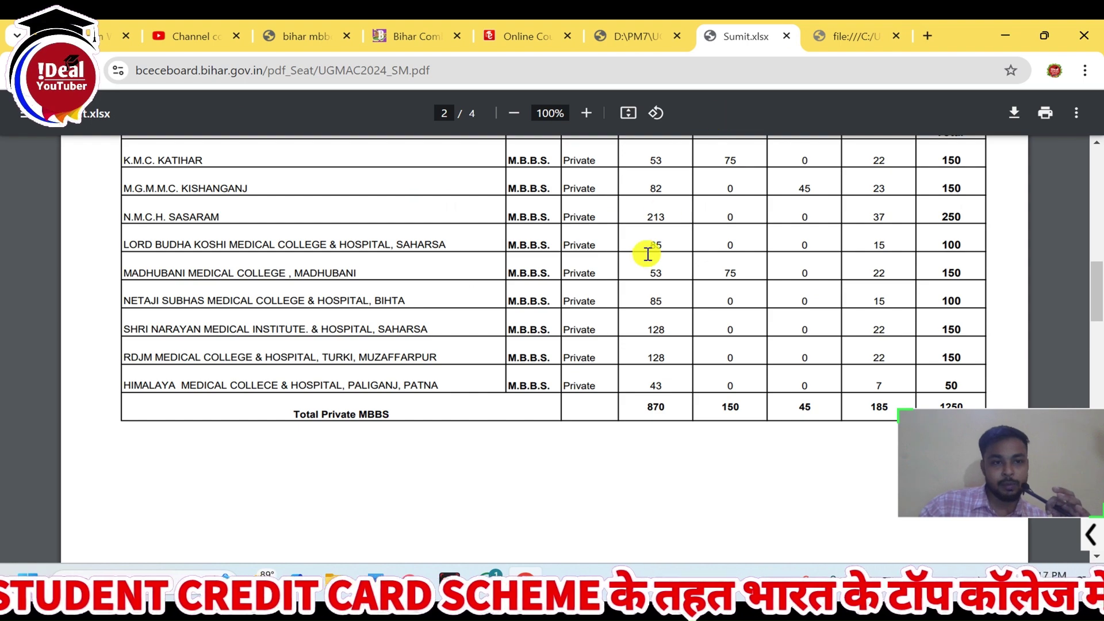
scroll(645, 250, up, 4)
scroll(646, 252, up, 10)
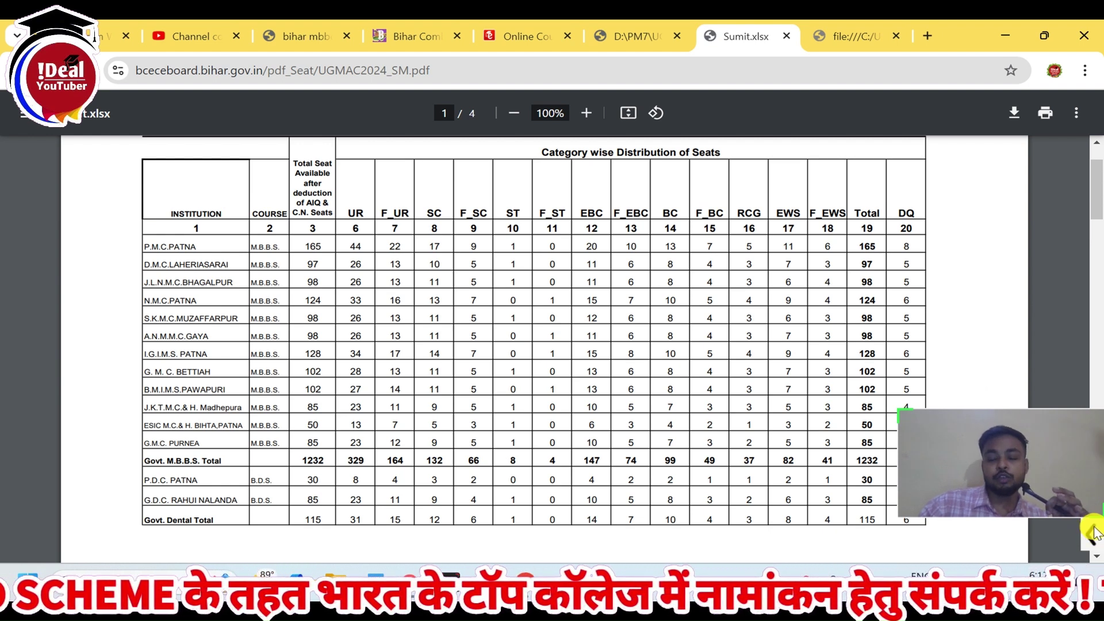
click(1094, 527)
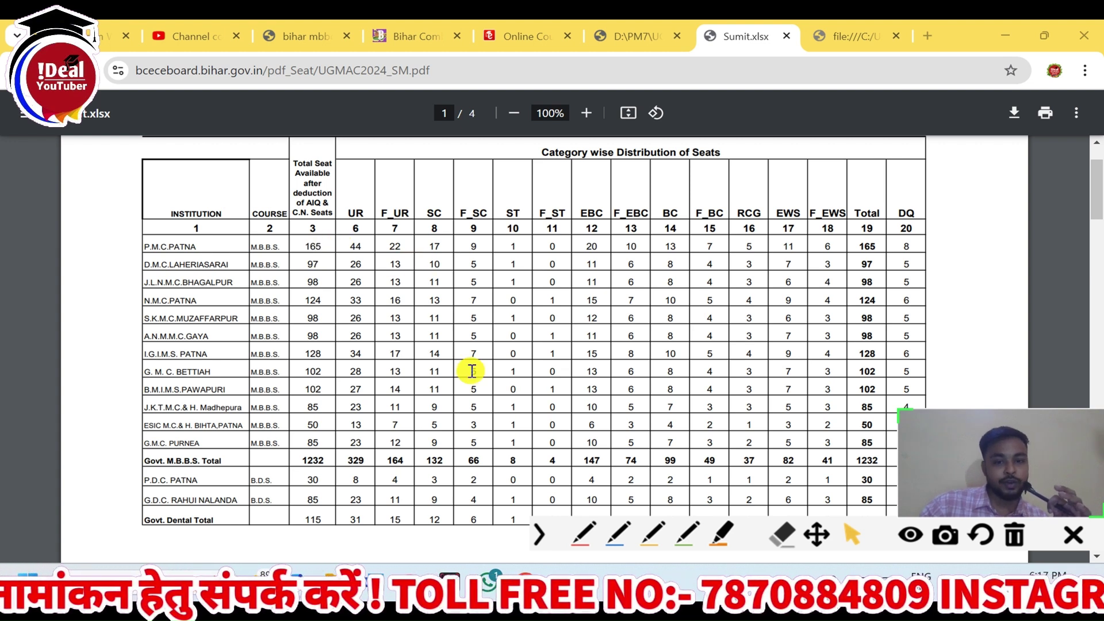
click(592, 532)
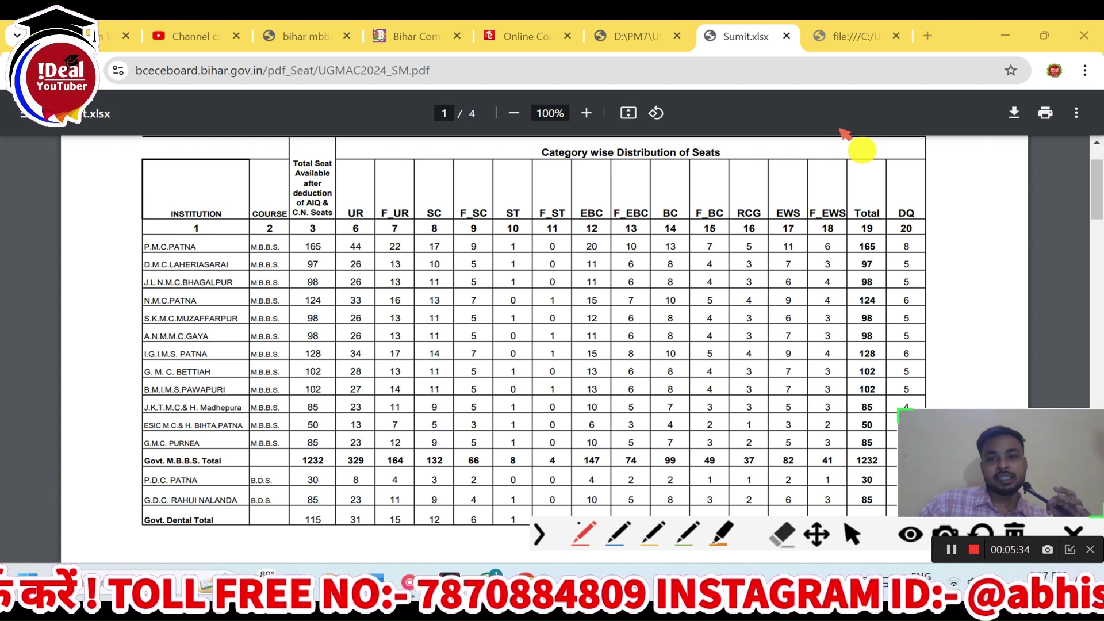
- Write red notes on the table headers: 650, 1200, ₹200, UR over BC, and 700
mouse_move(856, 152)
mouse_down()
mouse_move(841, 178)
mouse_move(837, 151)
mouse_move(852, 176)
mouse_up()
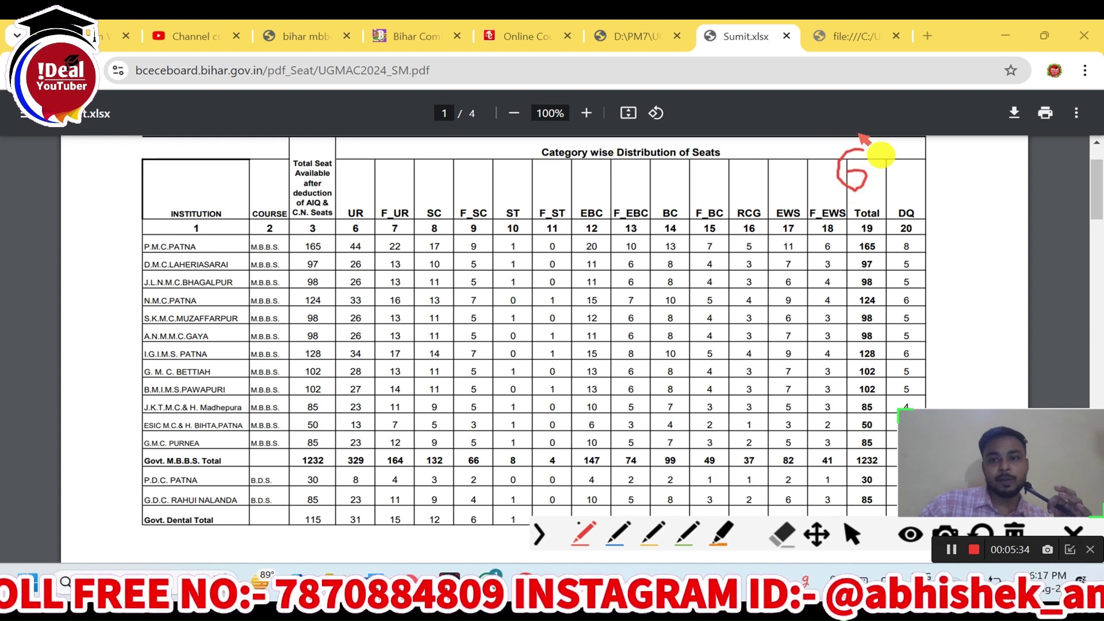
mouse_move(894, 145)
mouse_down()
mouse_move(879, 171)
mouse_move(947, 173)
mouse_move(926, 157)
mouse_up()
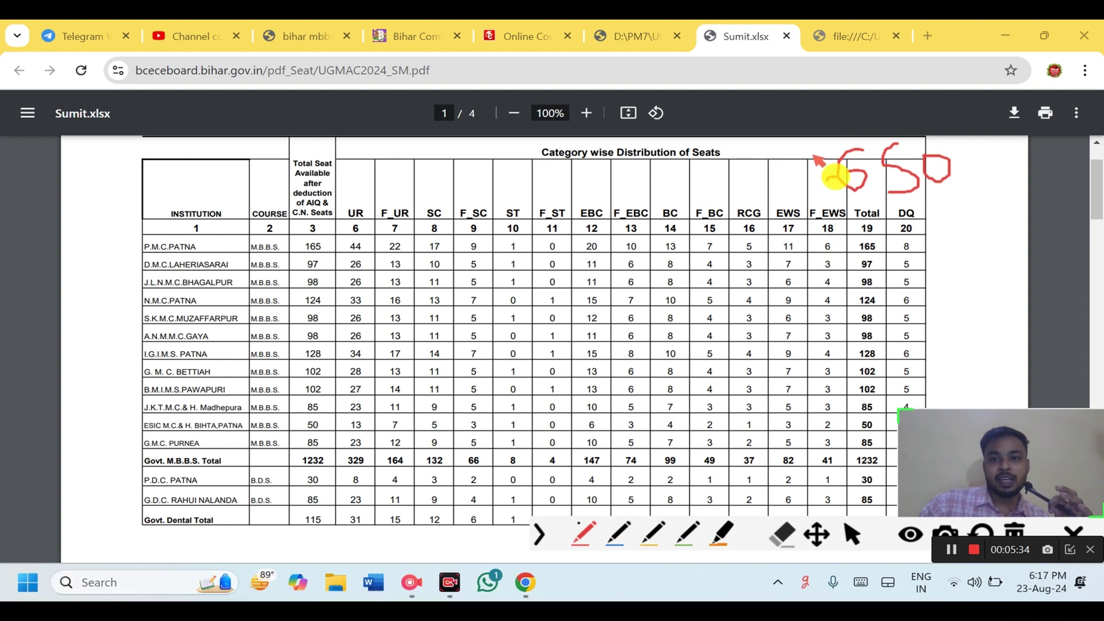
drag(643, 170, 651, 212)
mouse_move(681, 170)
mouse_down()
mouse_move(726, 190)
mouse_move(757, 183)
mouse_move(763, 154)
mouse_move(774, 179)
mouse_move(802, 167)
mouse_move(769, 155)
mouse_up()
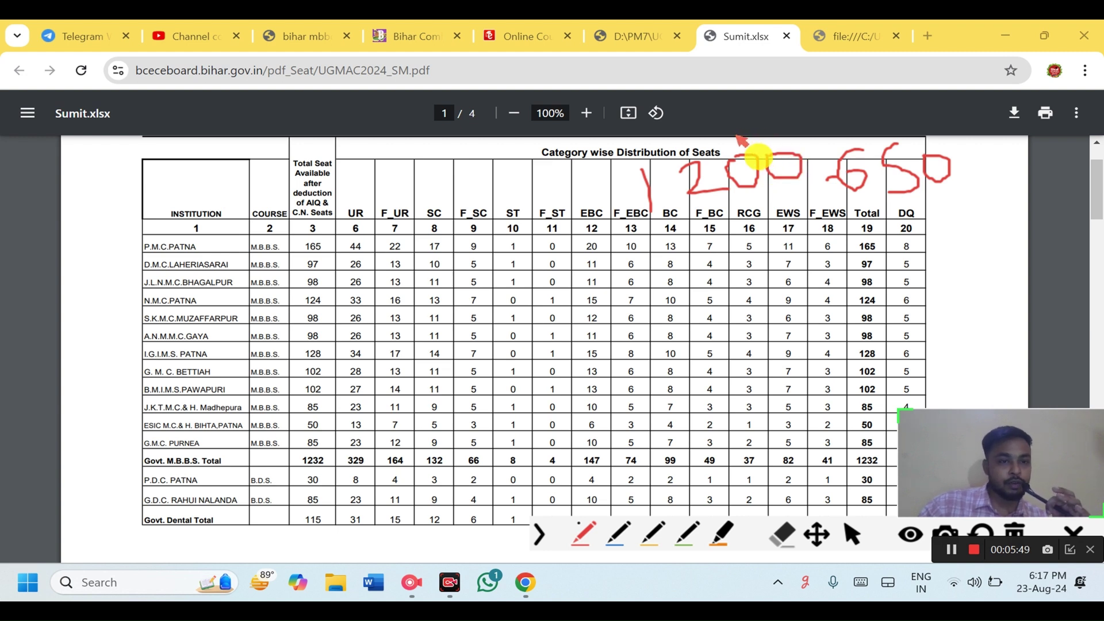
mouse_move(459, 143)
mouse_down()
mouse_move(438, 165)
mouse_move(480, 149)
mouse_move(491, 165)
mouse_move(509, 161)
mouse_up()
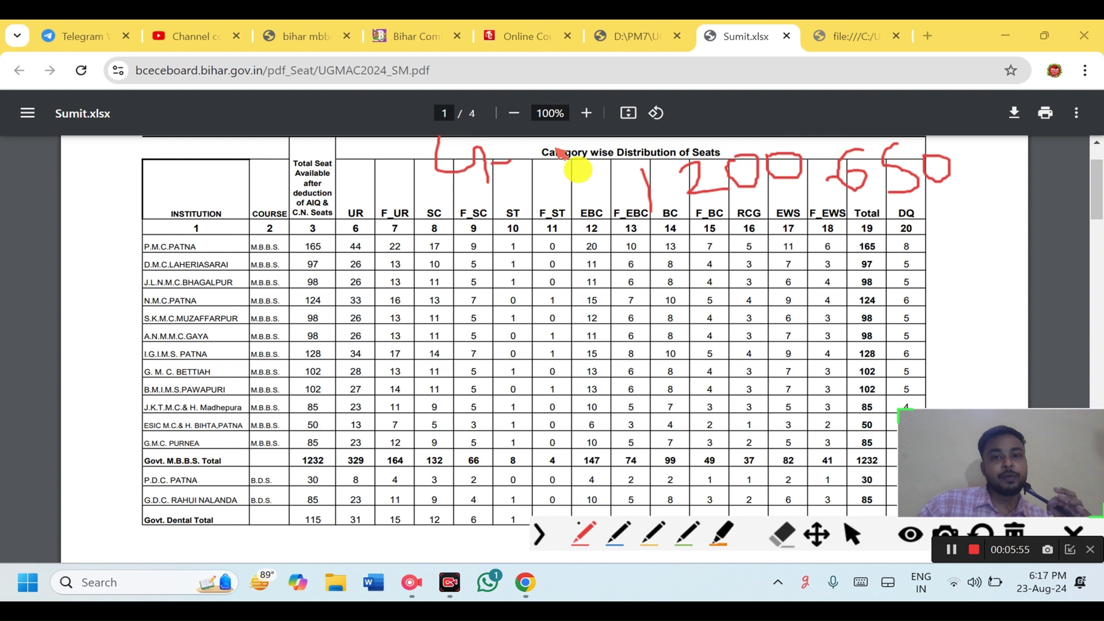
mouse_move(623, 178)
mouse_down()
mouse_move(616, 173)
mouse_move(643, 160)
mouse_up()
mouse_move(453, 207)
mouse_down()
mouse_move(500, 212)
mouse_move(531, 195)
mouse_up()
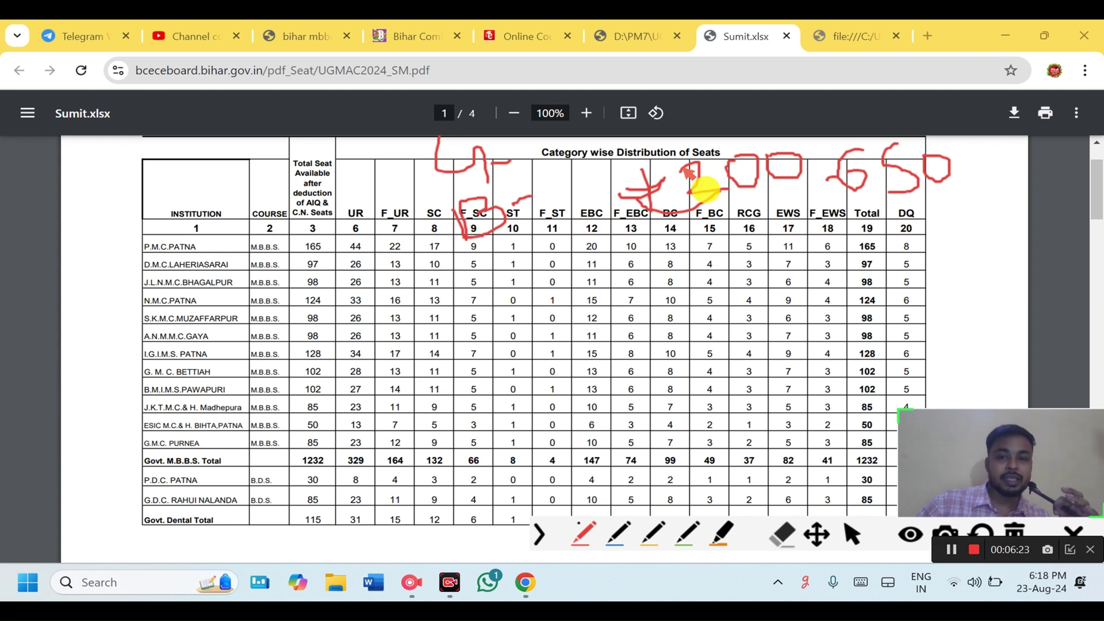
drag(595, 180, 632, 173)
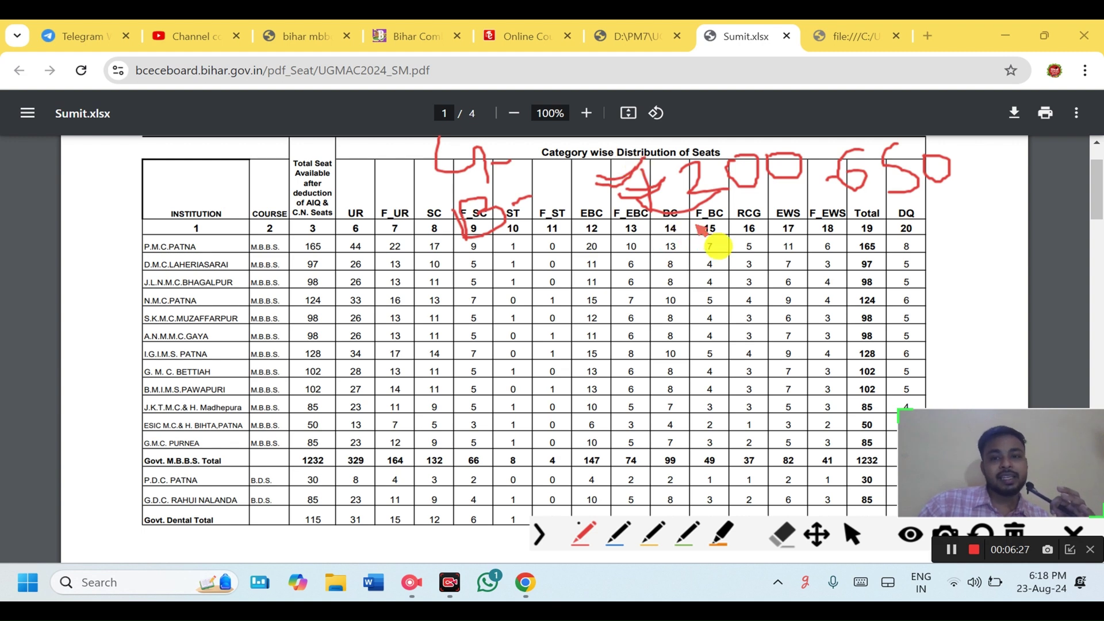
mouse_move(647, 269)
mouse_down()
mouse_move(688, 266)
mouse_move(698, 304)
mouse_up()
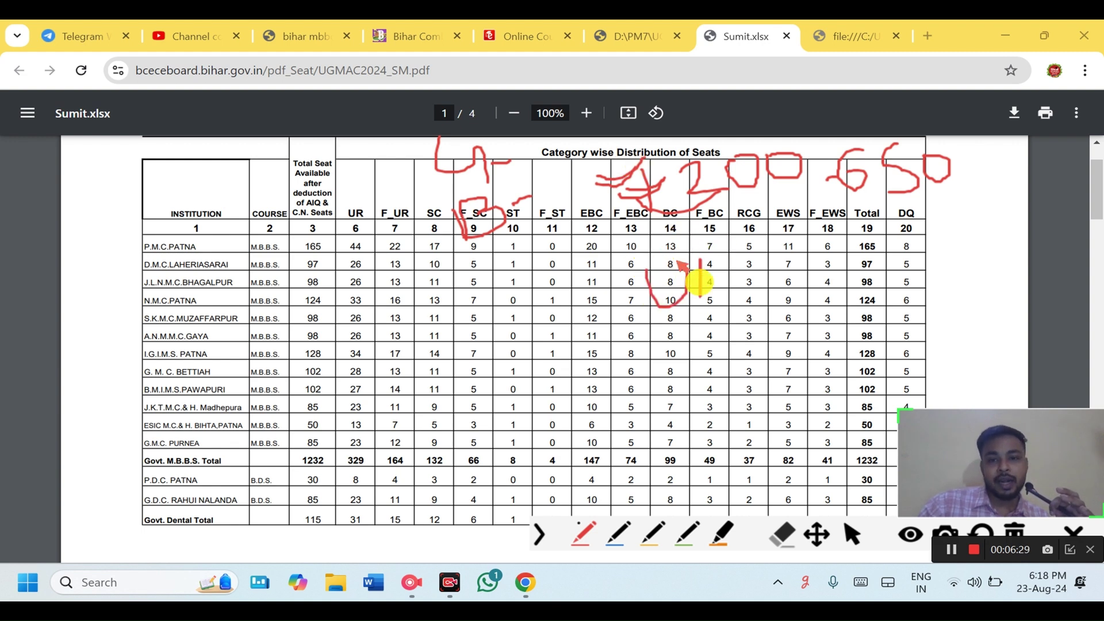
mouse_move(697, 253)
mouse_down()
mouse_move(702, 281)
mouse_move(725, 302)
mouse_move(762, 274)
mouse_move(819, 288)
mouse_up()
mouse_move(830, 241)
mouse_down()
mouse_move(834, 261)
mouse_move(863, 266)
mouse_move(844, 246)
mouse_move(917, 253)
mouse_move(890, 244)
mouse_up()
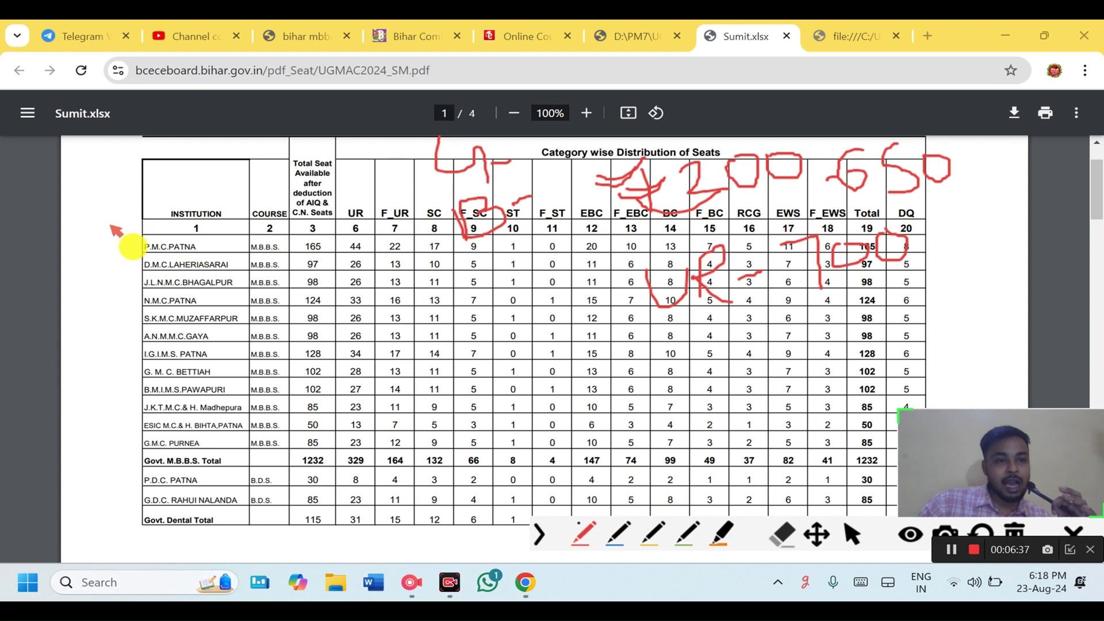
- Underline P.M.C.PATNA, I.G.I.M.S. PATNA and N.M.C.PATNA in red and tick P.M.C.PATNA
drag(132, 244, 183, 233)
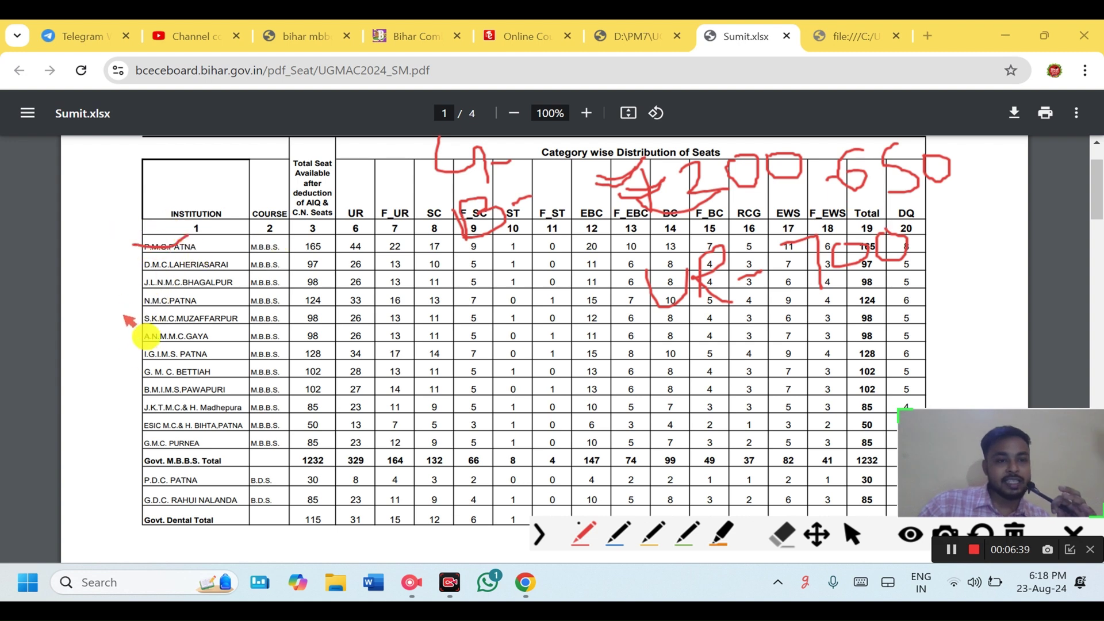
drag(124, 354, 164, 352)
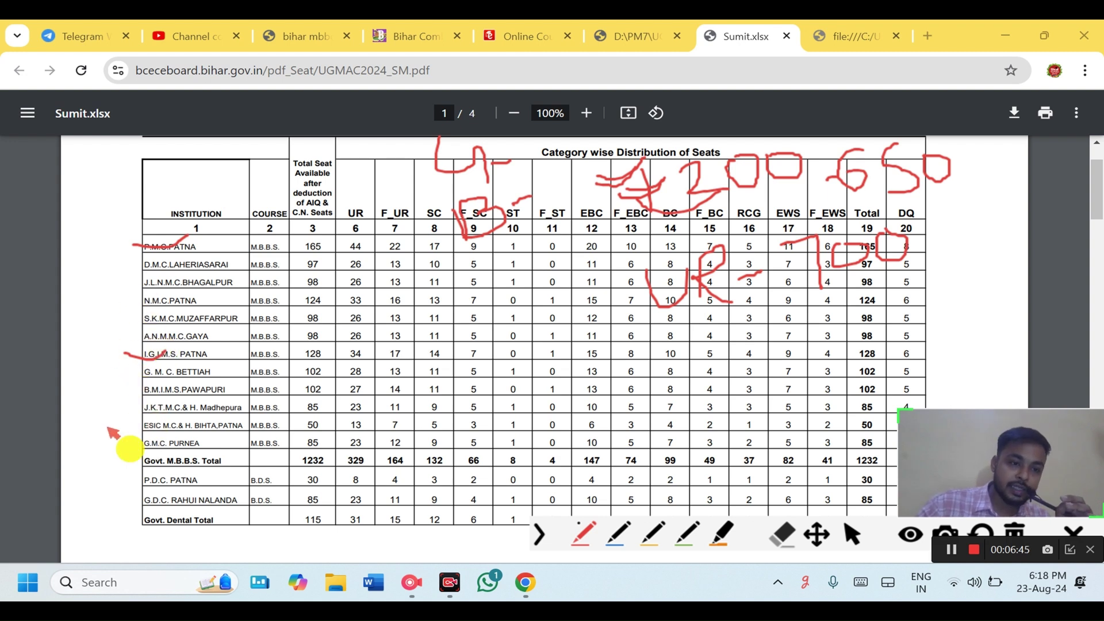
drag(128, 304, 168, 297)
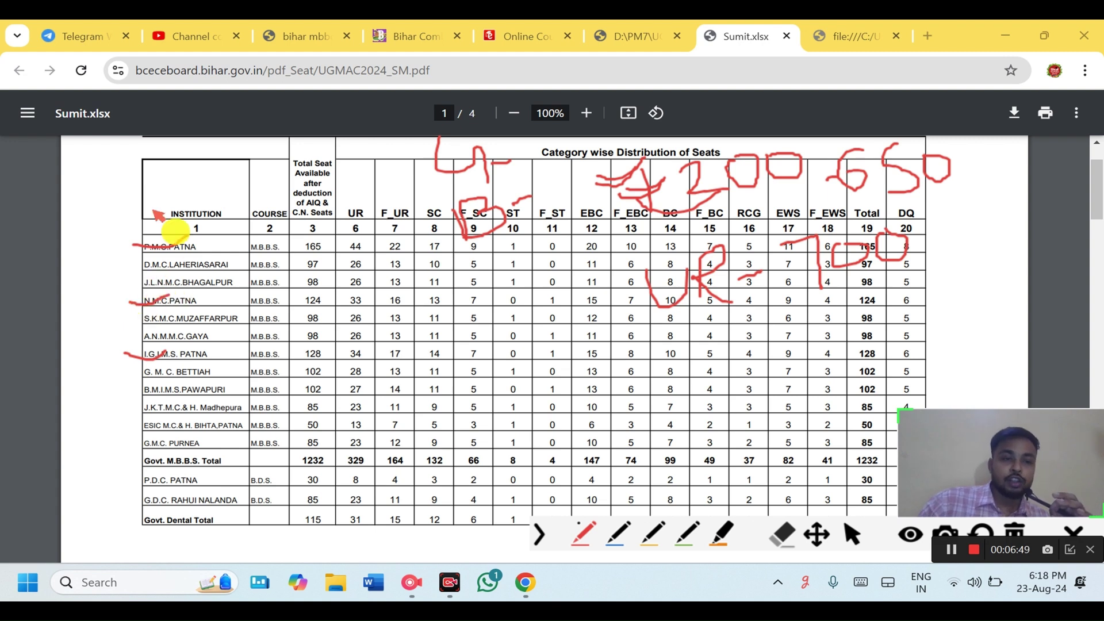
drag(167, 246, 188, 235)
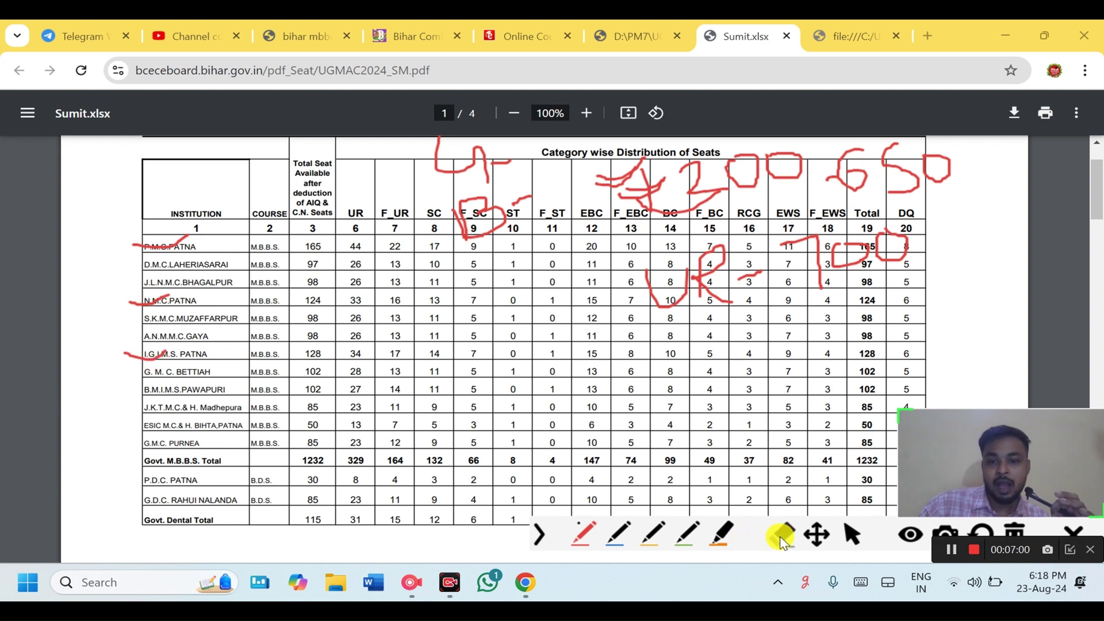
- Undo the last four red strokes and erase the remaining red notes across the table header
click(974, 531)
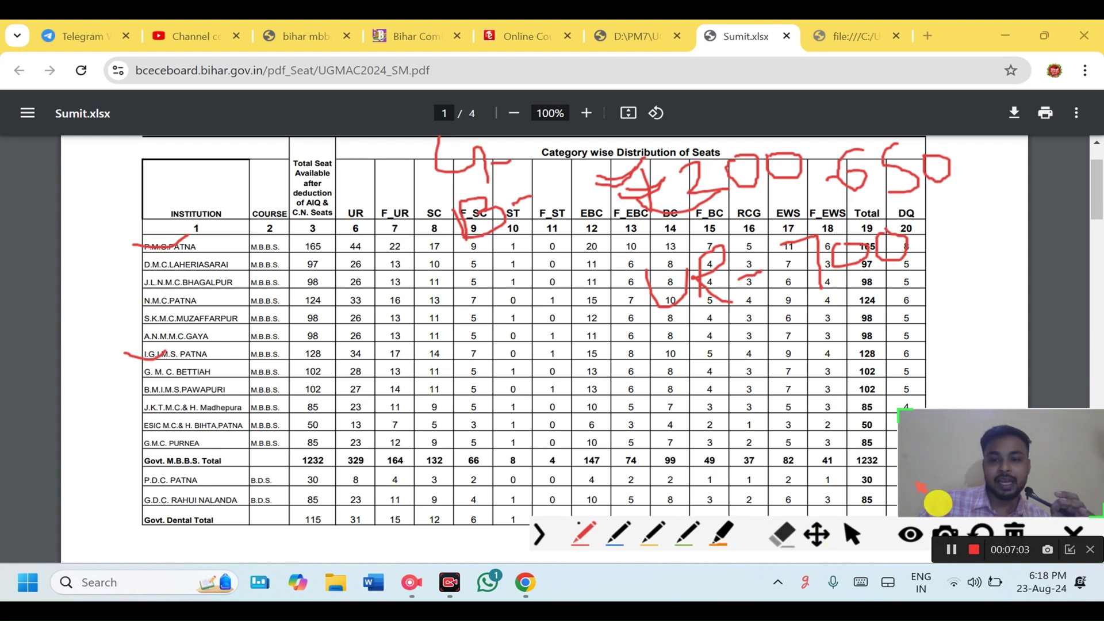
click(974, 529)
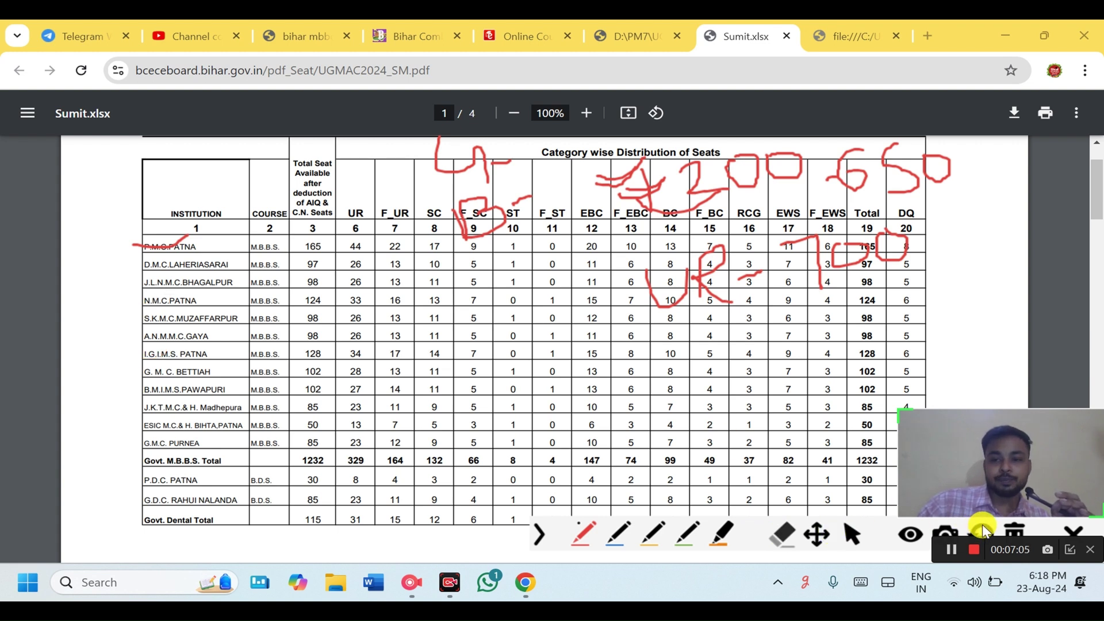
click(978, 526)
click(977, 526)
click(978, 526)
click(980, 525)
click(980, 525)
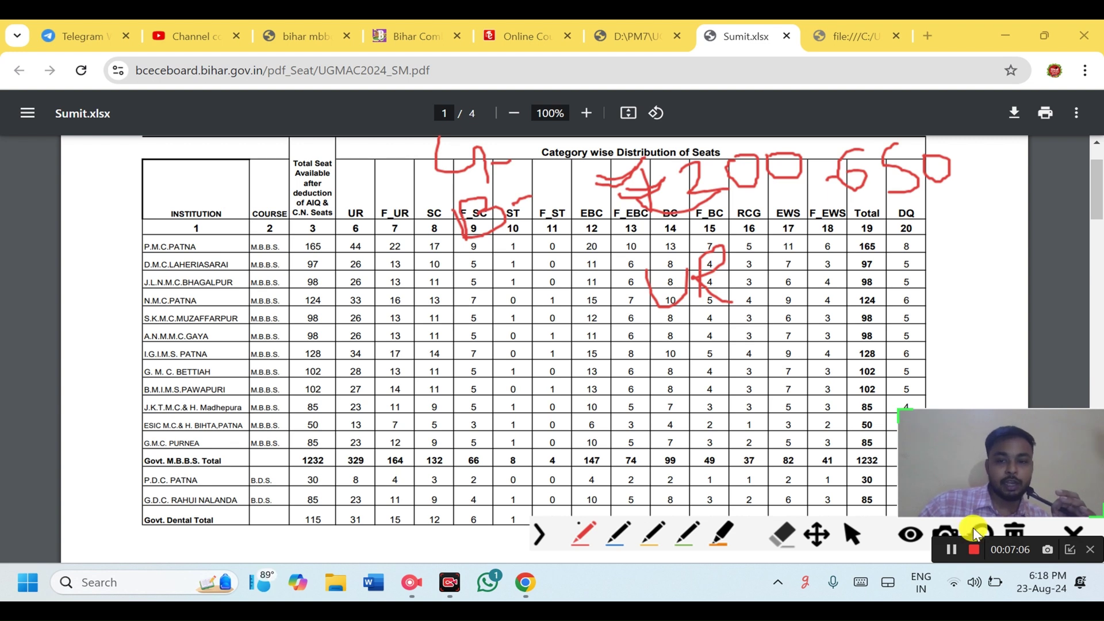
click(780, 533)
mouse_move(370, 177)
mouse_down()
mouse_move(624, 196)
mouse_move(688, 173)
mouse_move(604, 187)
mouse_move(837, 172)
mouse_move(704, 181)
mouse_move(694, 305)
mouse_move(599, 153)
mouse_move(732, 153)
mouse_up()
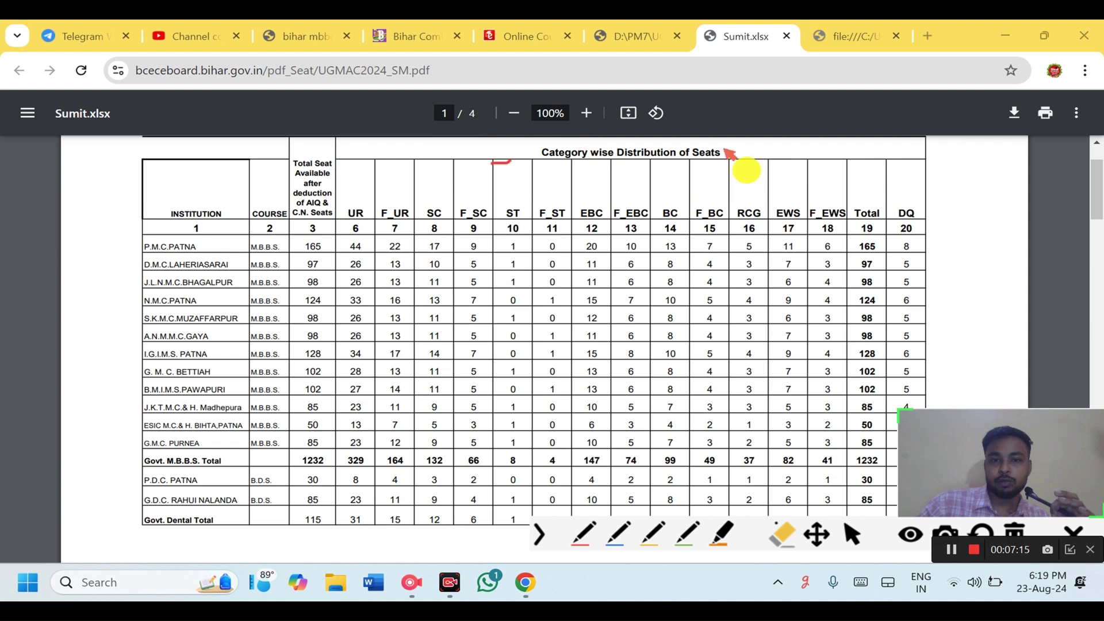
- Draw red margin marks, an arrow at INSTITUTION and a line down the college list
click(582, 532)
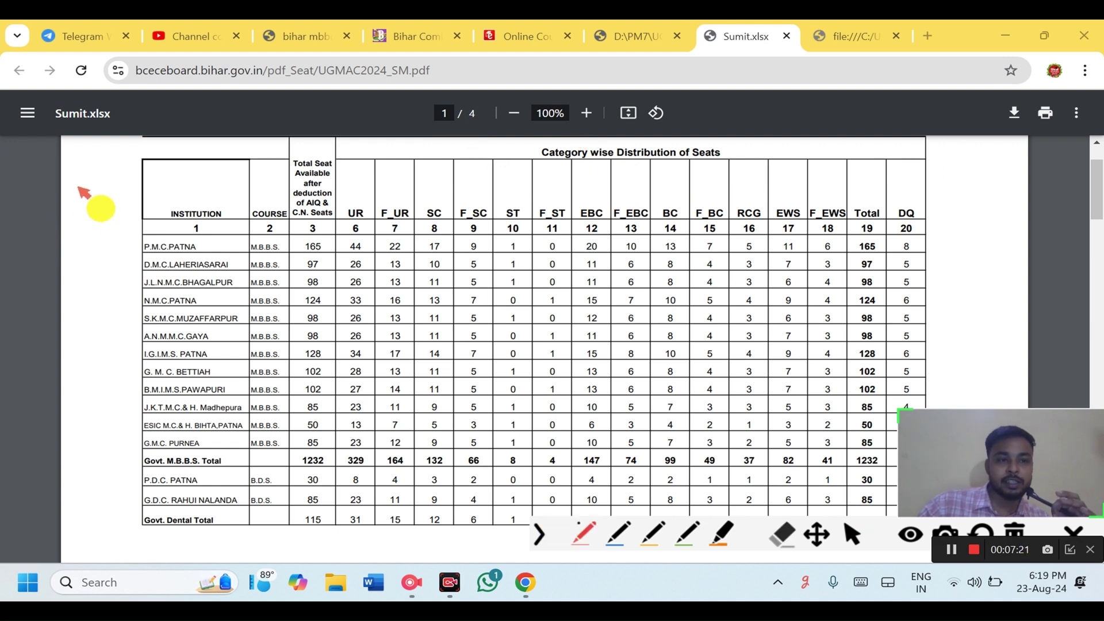
mouse_move(101, 208)
mouse_down()
mouse_move(106, 242)
mouse_move(184, 203)
mouse_up()
click(116, 226)
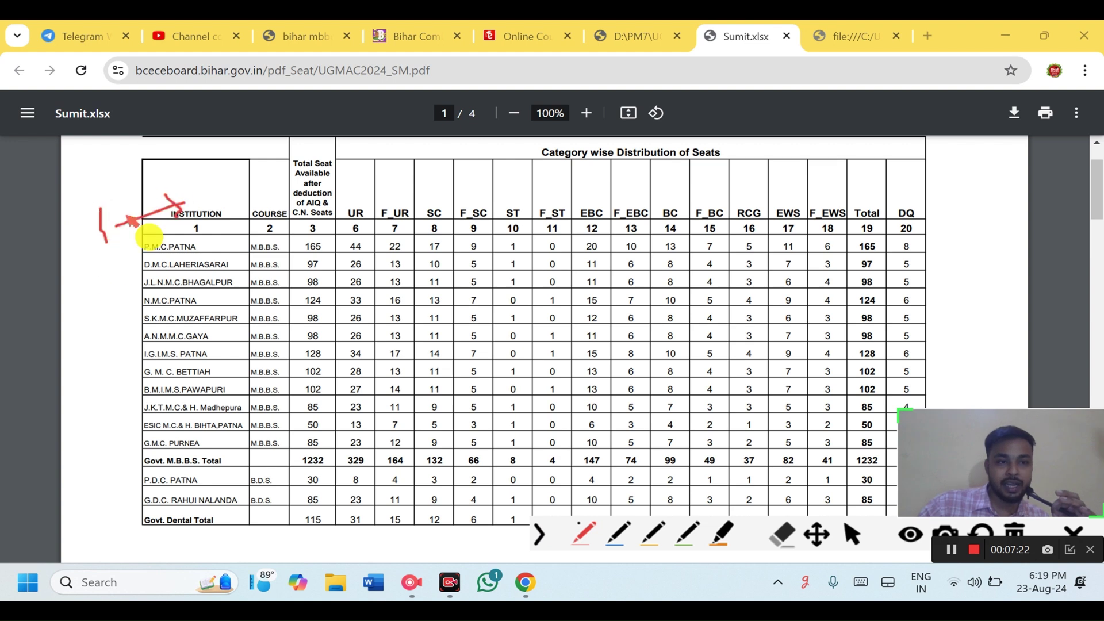
click(131, 248)
drag(132, 250, 147, 452)
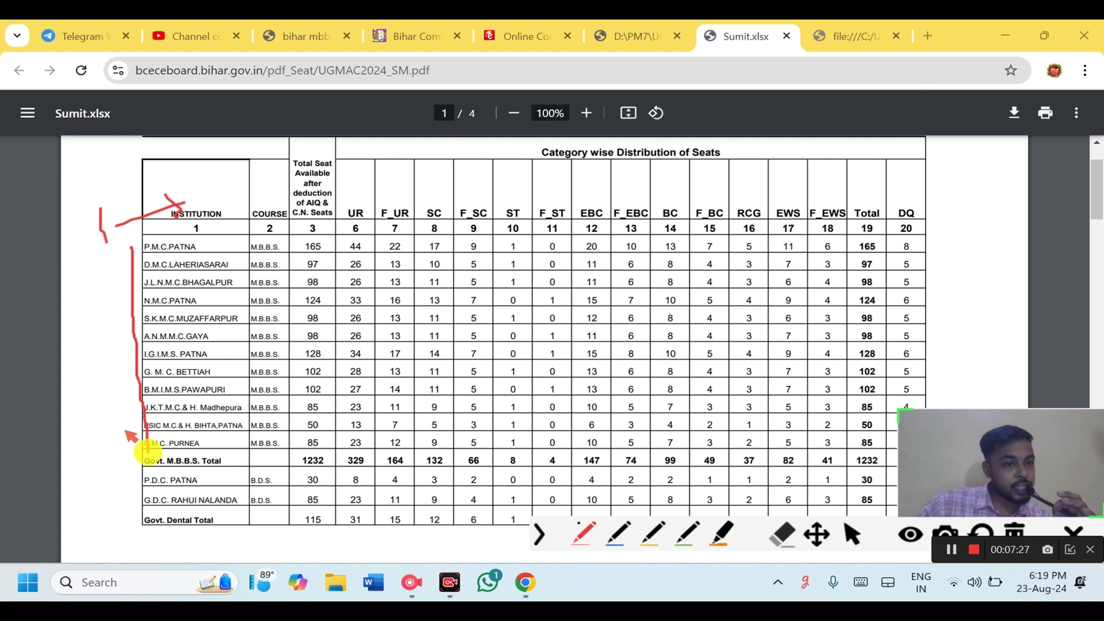
drag(64, 227, 113, 213)
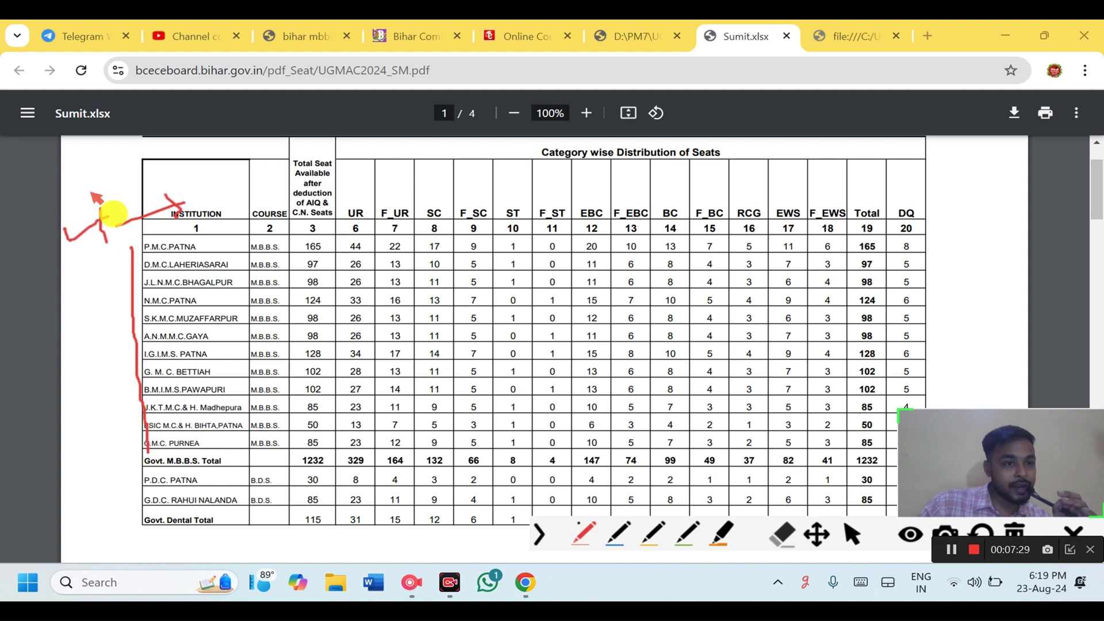
mouse_move(67, 245)
mouse_down()
mouse_move(110, 233)
mouse_move(615, 226)
mouse_up()
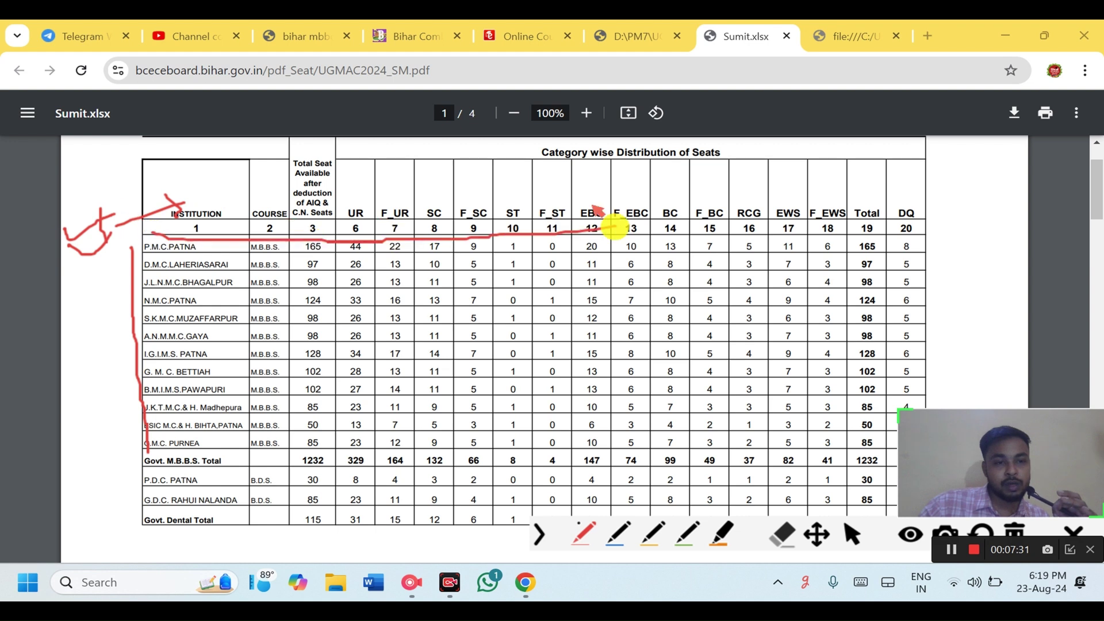
- Underline the header row, D.M.C.LAHERIASARAI and J.L.N.M.C.BHAGALPUR; mark P.M.C.PATNA and I.G.I.M.S. PATNA
drag(69, 274, 154, 272)
drag(222, 269, 345, 261)
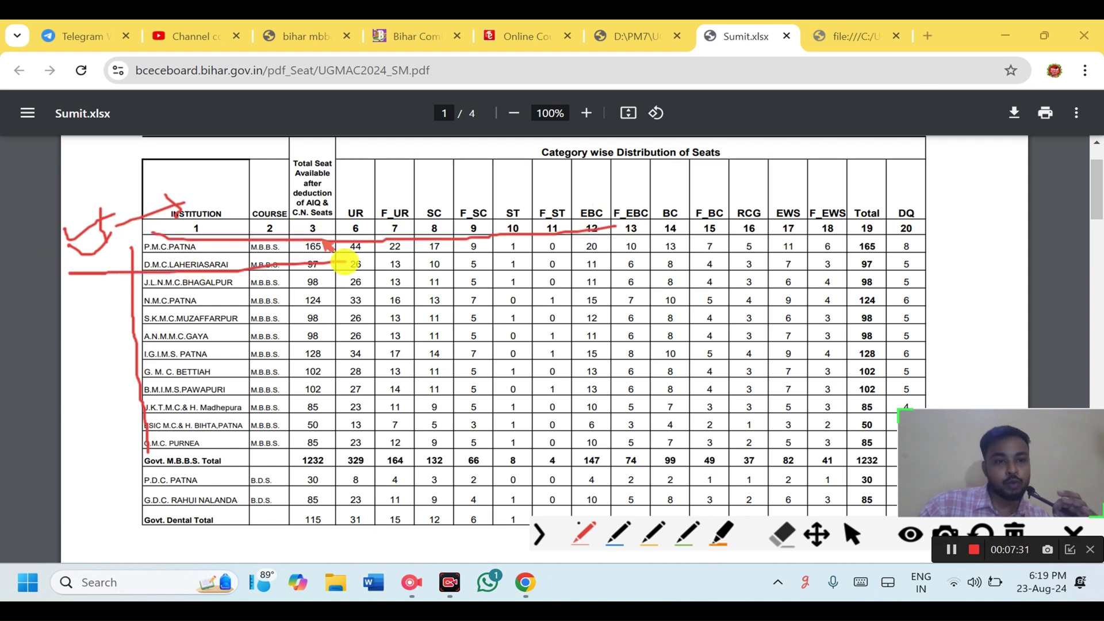
drag(131, 290, 253, 279)
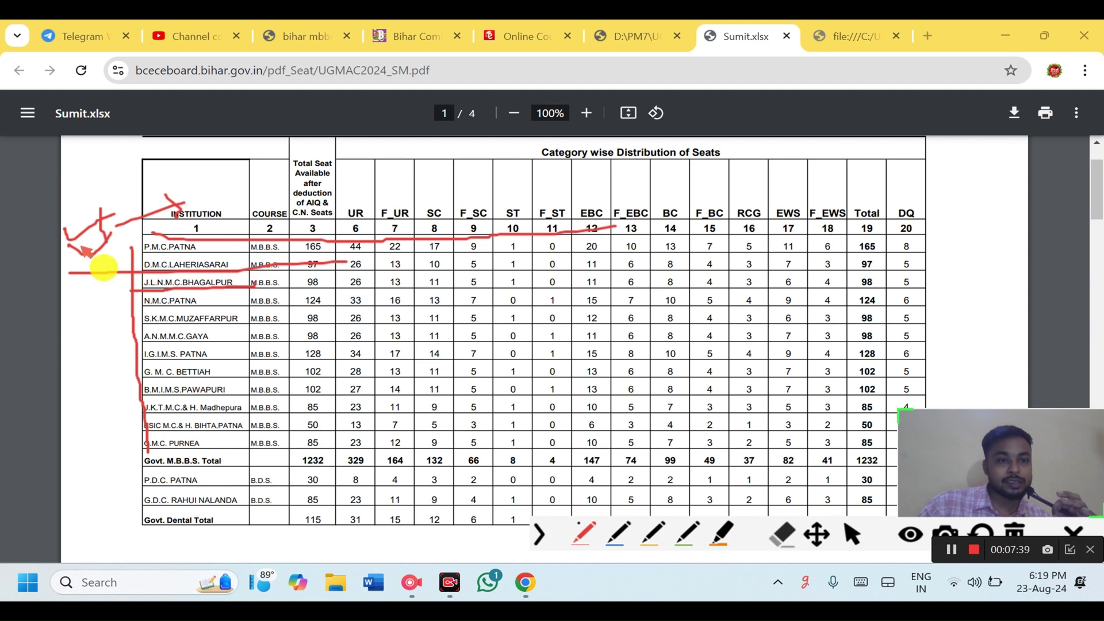
drag(122, 251, 167, 233)
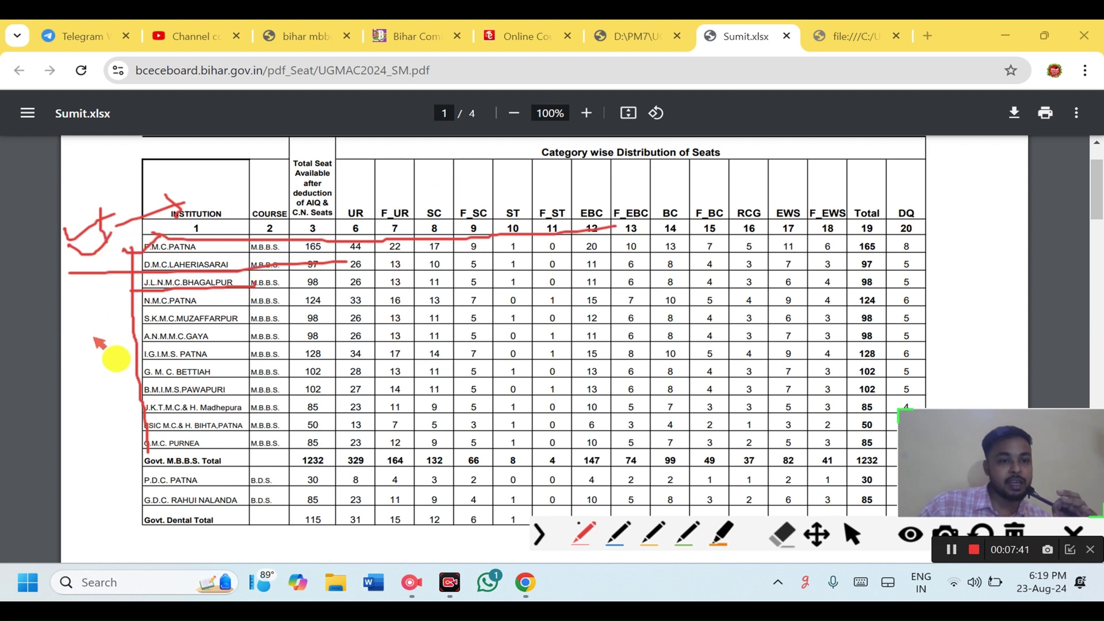
drag(117, 358, 150, 352)
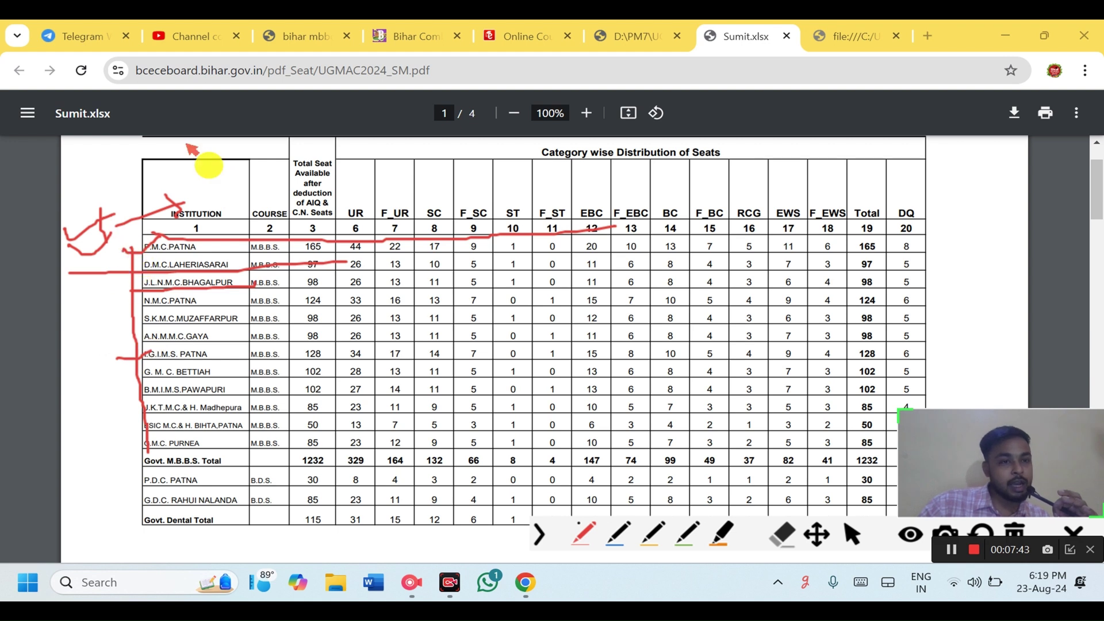
- Write red numbers 1 and 2 in the INSTITUTION header and mark above F_UR
mouse_move(226, 148)
mouse_down()
mouse_move(219, 184)
mouse_move(249, 204)
mouse_up()
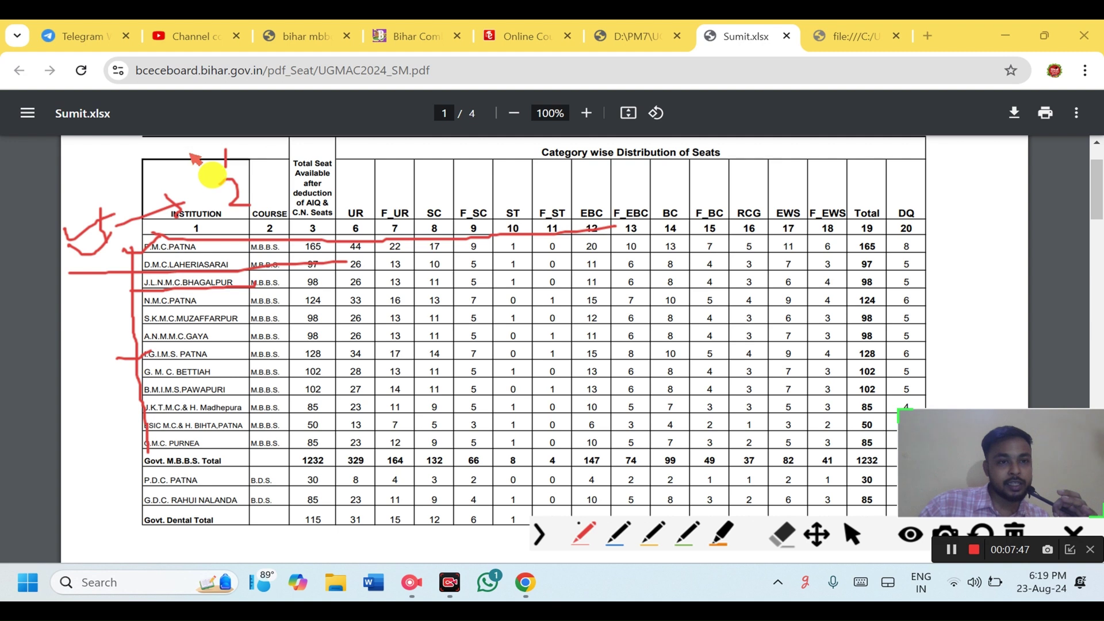
drag(183, 159, 218, 148)
drag(206, 200, 236, 190)
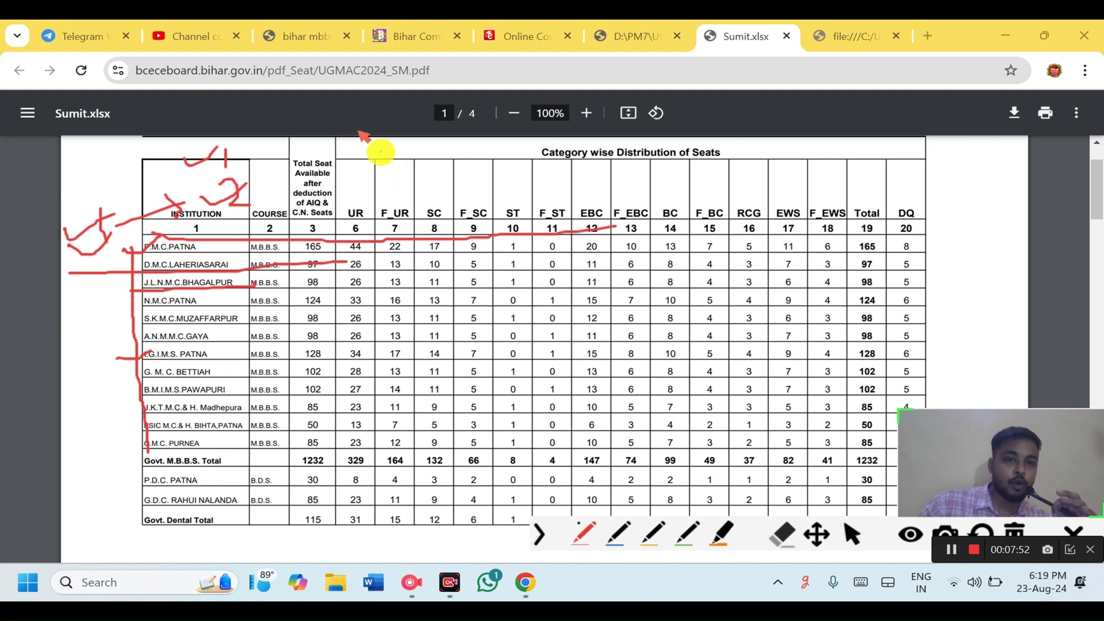
drag(380, 152, 390, 186)
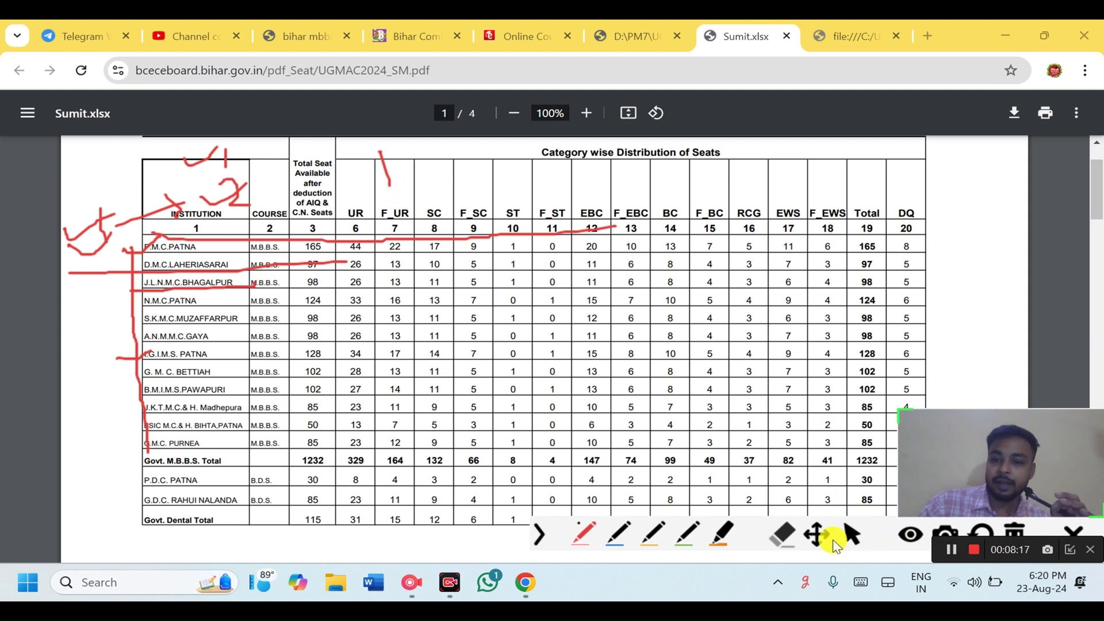
- Erase the red marks on the table's left side and in the Institution header
click(775, 538)
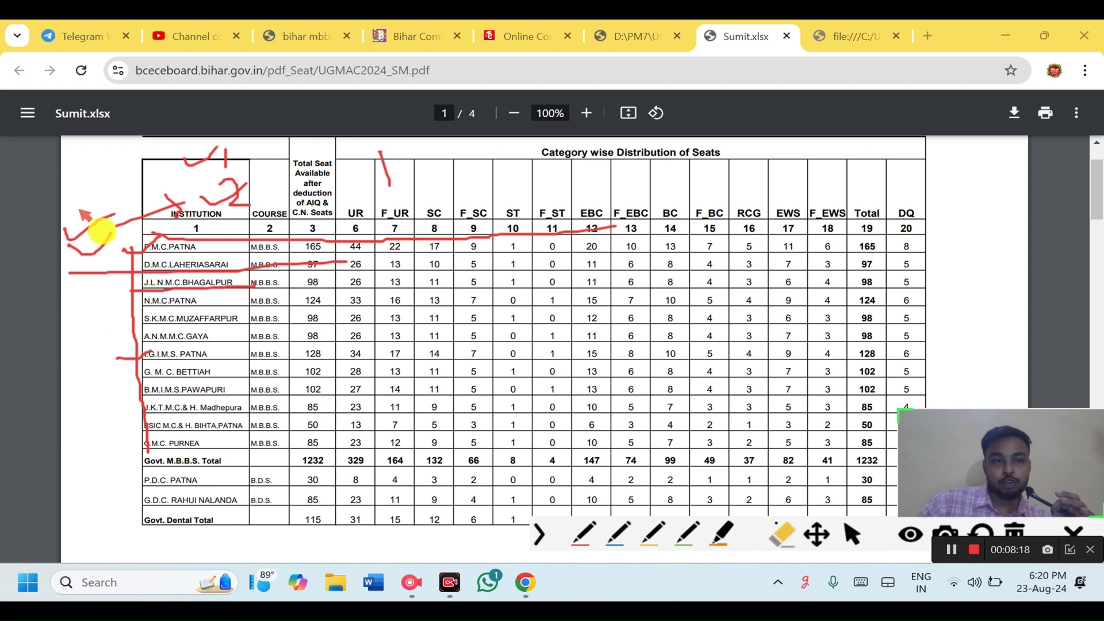
mouse_move(83, 212)
mouse_down()
mouse_move(135, 263)
mouse_move(219, 277)
mouse_up()
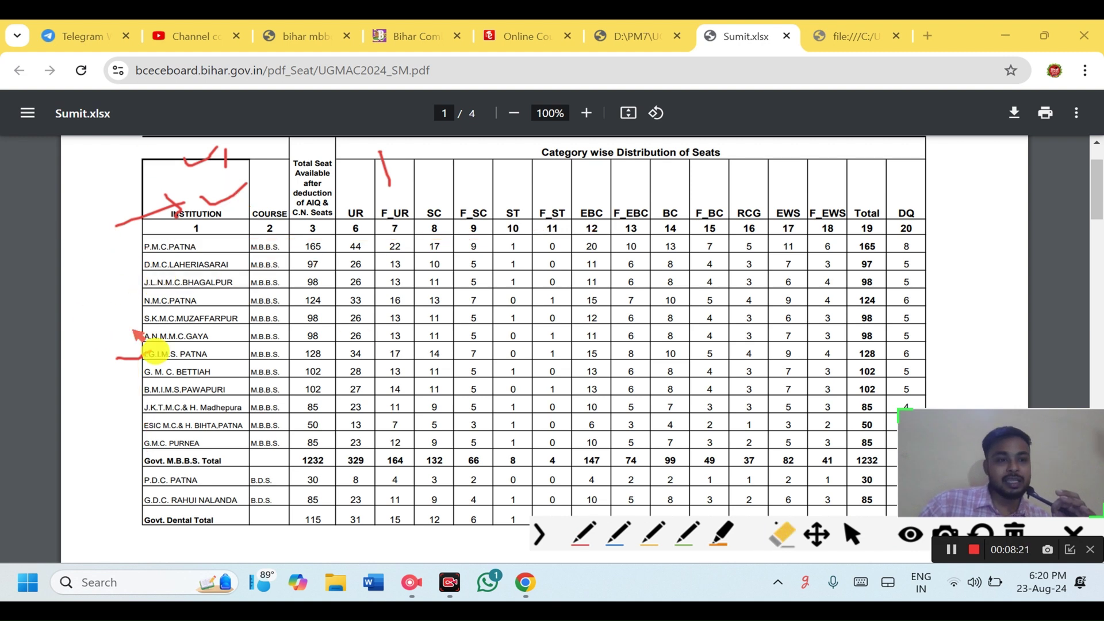
mouse_move(138, 333)
mouse_down()
mouse_move(144, 256)
mouse_move(197, 167)
mouse_move(217, 153)
mouse_move(212, 179)
mouse_move(188, 198)
mouse_move(332, 188)
mouse_move(356, 151)
mouse_up()
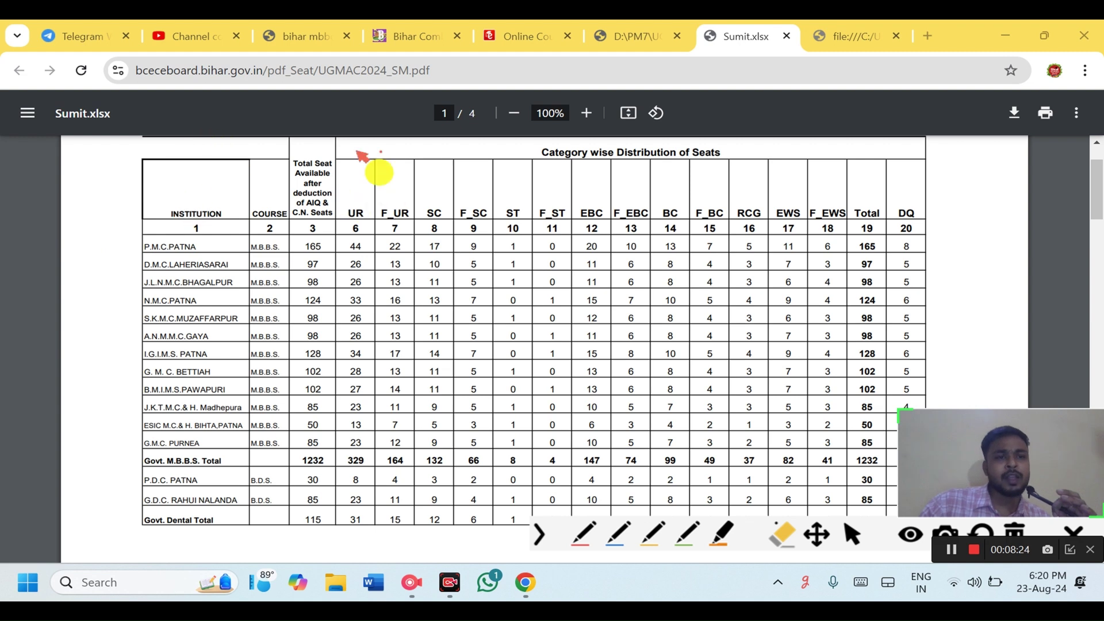
- Draw a red arrow through the SC column, an upward arrow and a 2 beside the colleges
click(583, 539)
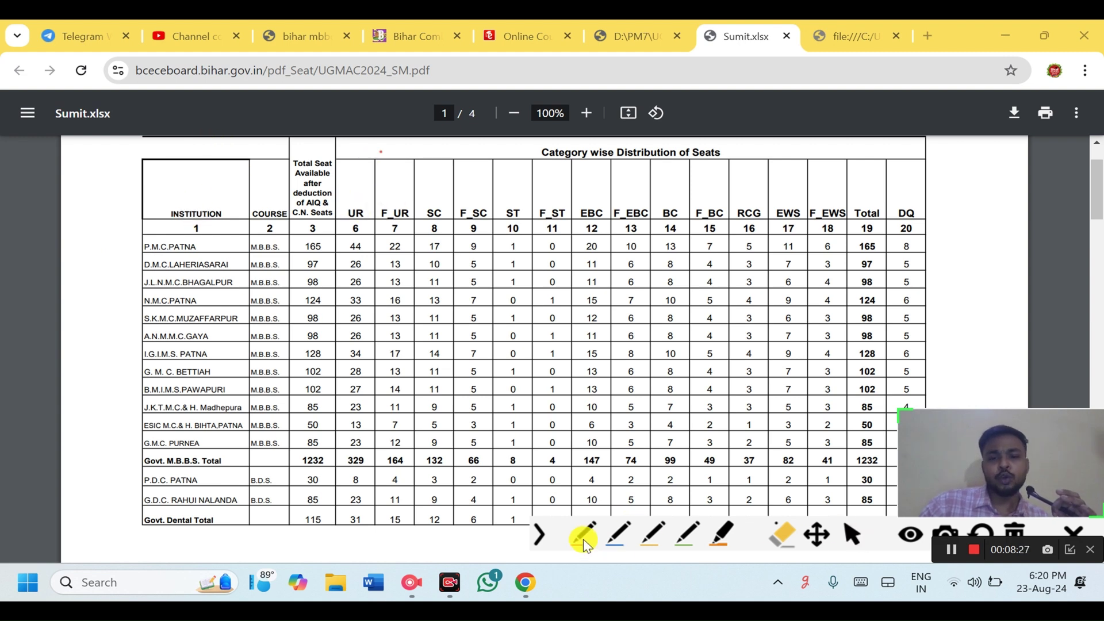
mouse_move(393, 151)
mouse_down()
mouse_move(417, 194)
mouse_move(414, 157)
mouse_move(423, 207)
mouse_move(448, 230)
mouse_move(442, 253)
mouse_move(414, 253)
mouse_up()
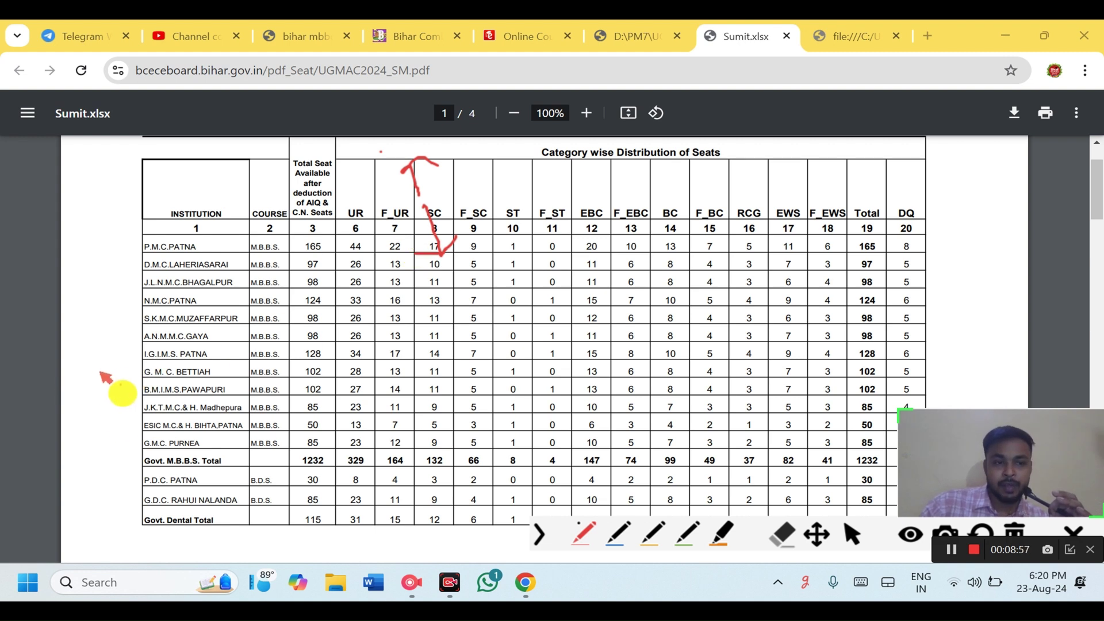
mouse_move(123, 440)
mouse_down()
mouse_move(109, 396)
mouse_move(128, 373)
mouse_move(145, 392)
mouse_up()
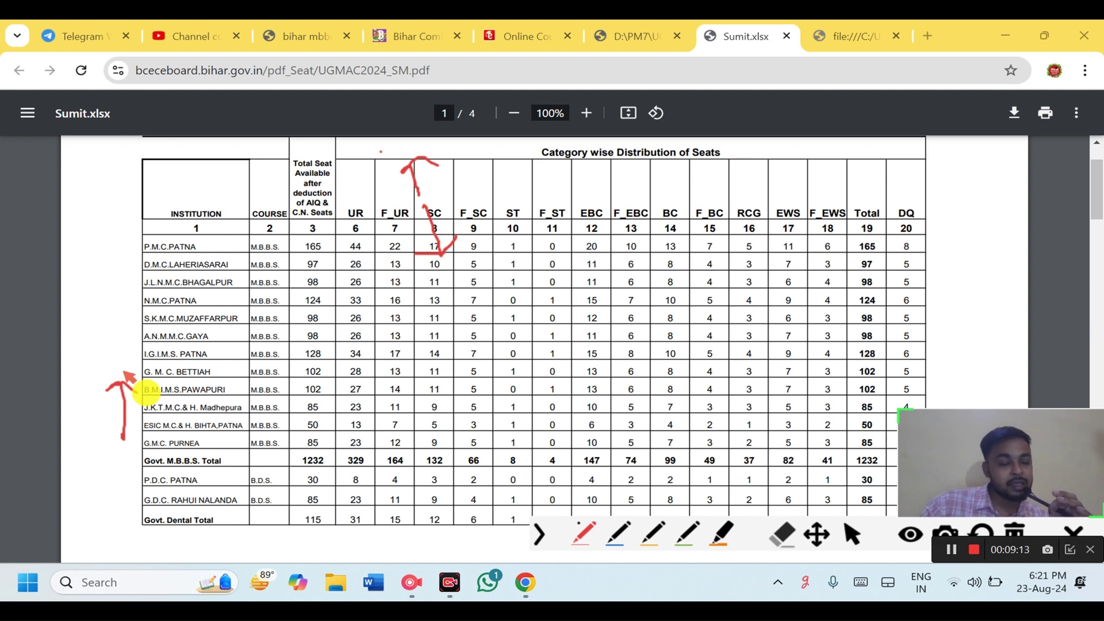
drag(86, 313, 115, 338)
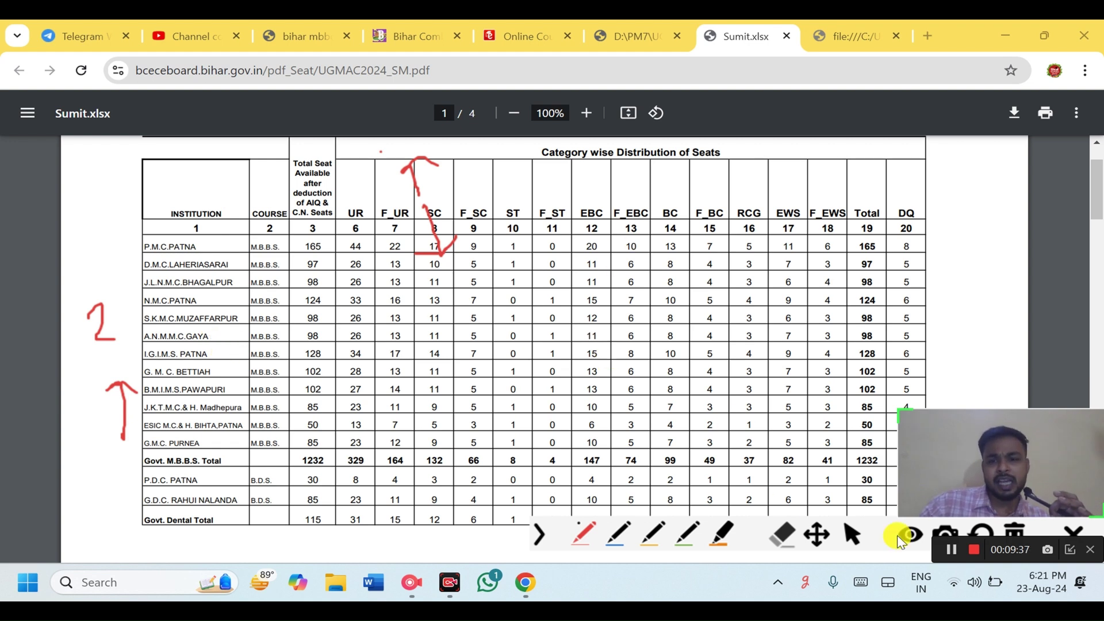
click(782, 535)
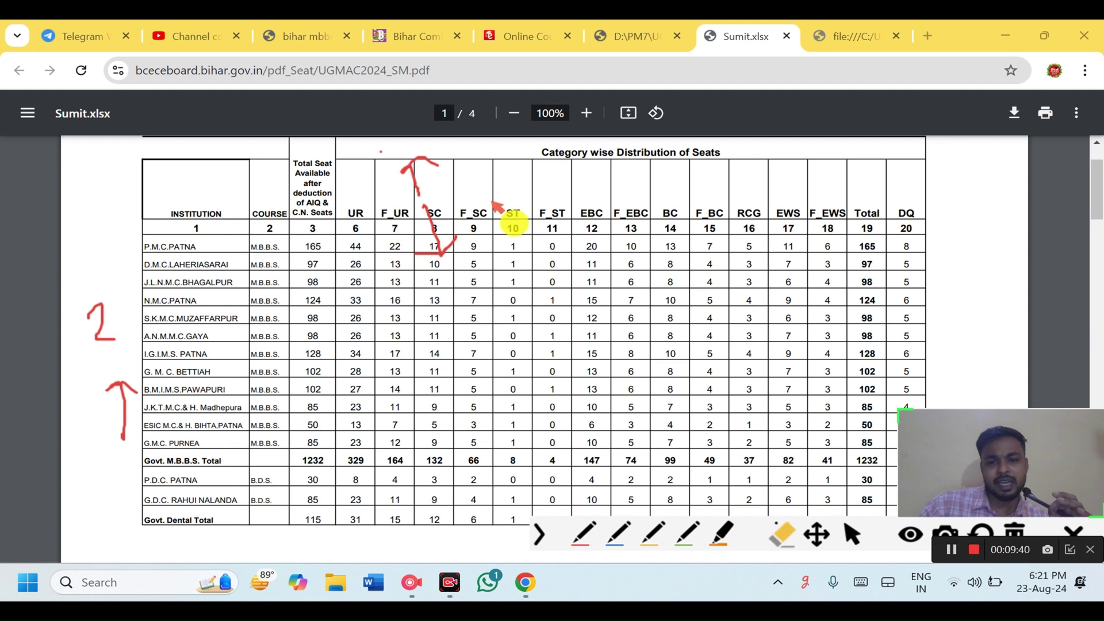
- Erase the SC arrow and margin arrows, then return to the BCECEB rank result page
mouse_move(496, 204)
mouse_down()
mouse_move(437, 227)
mouse_move(442, 242)
mouse_up()
drag(99, 297, 242, 225)
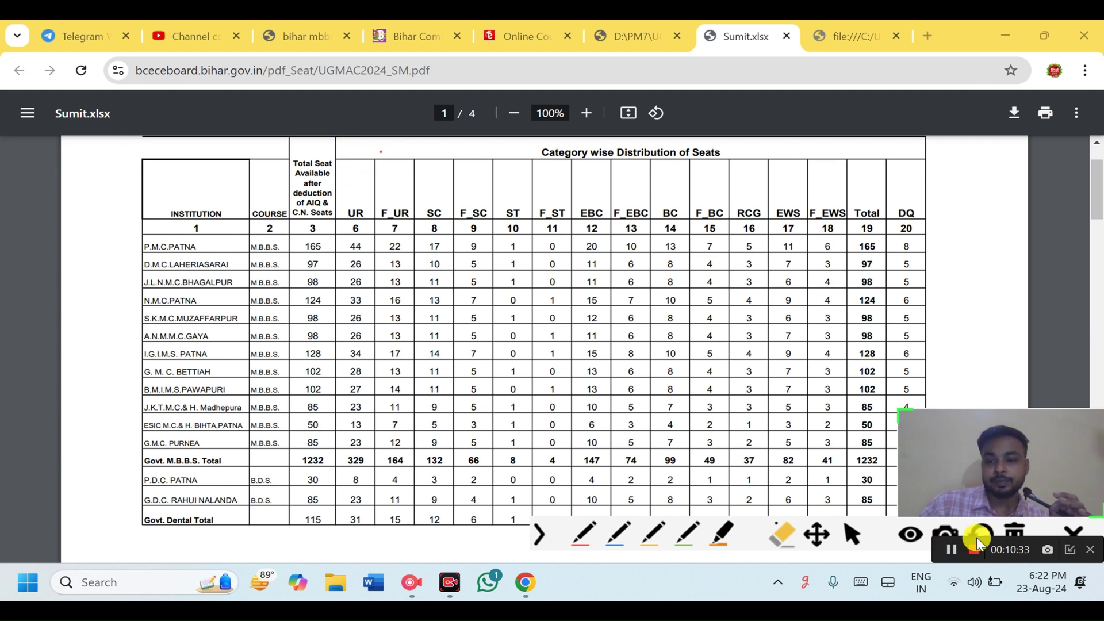
click(913, 533)
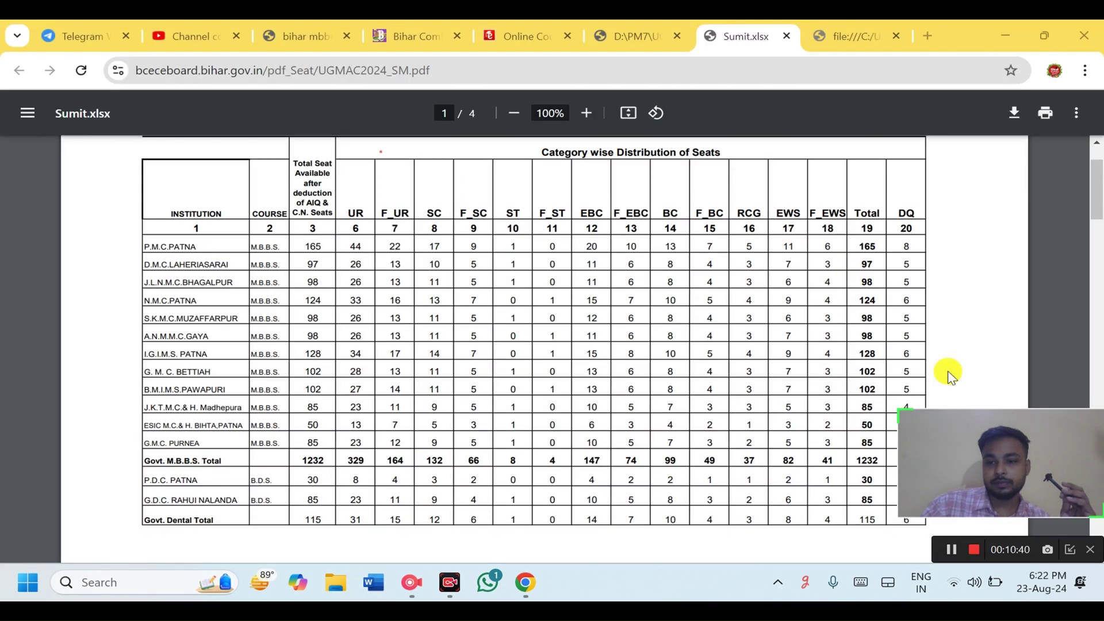
mouse_move(1081, 535)
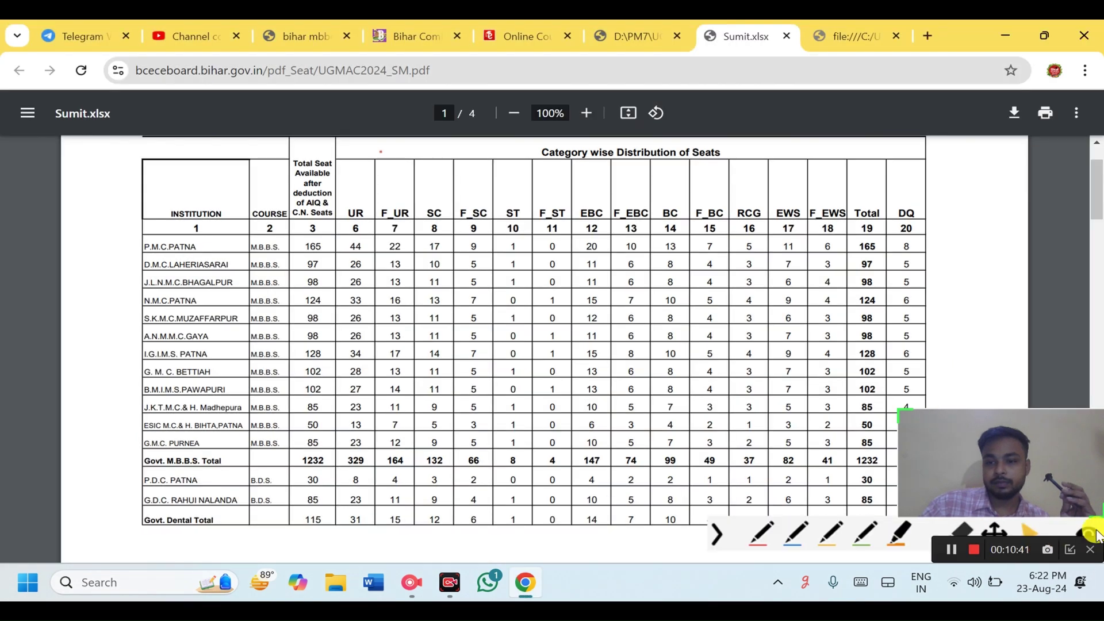
click(954, 553)
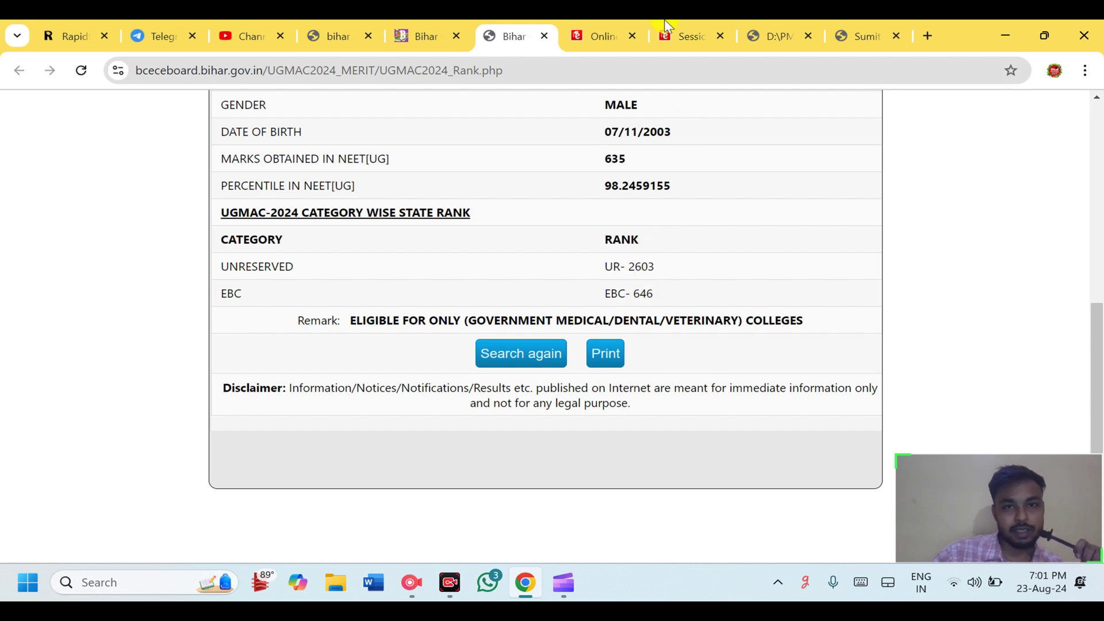
- Switch to the admissions.nic.in Choice Filling page listing the 12 available MBBS colleges
click(602, 35)
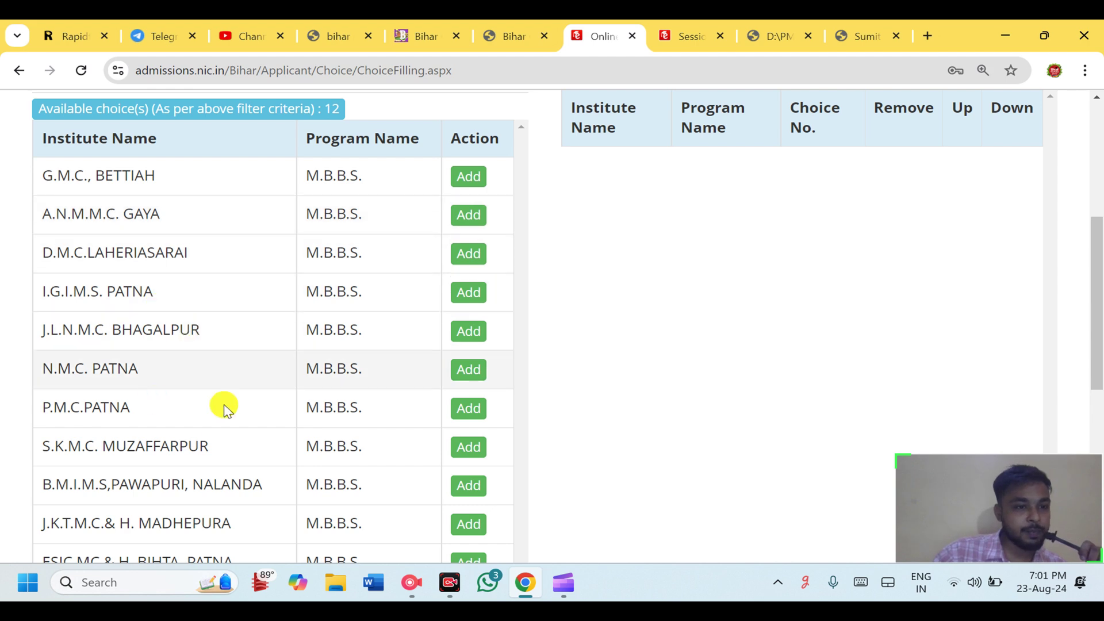
- Add G.M.C. PURNEA as choice 1 so the save-changes prompt appears
scroll(290, 373, down, 2)
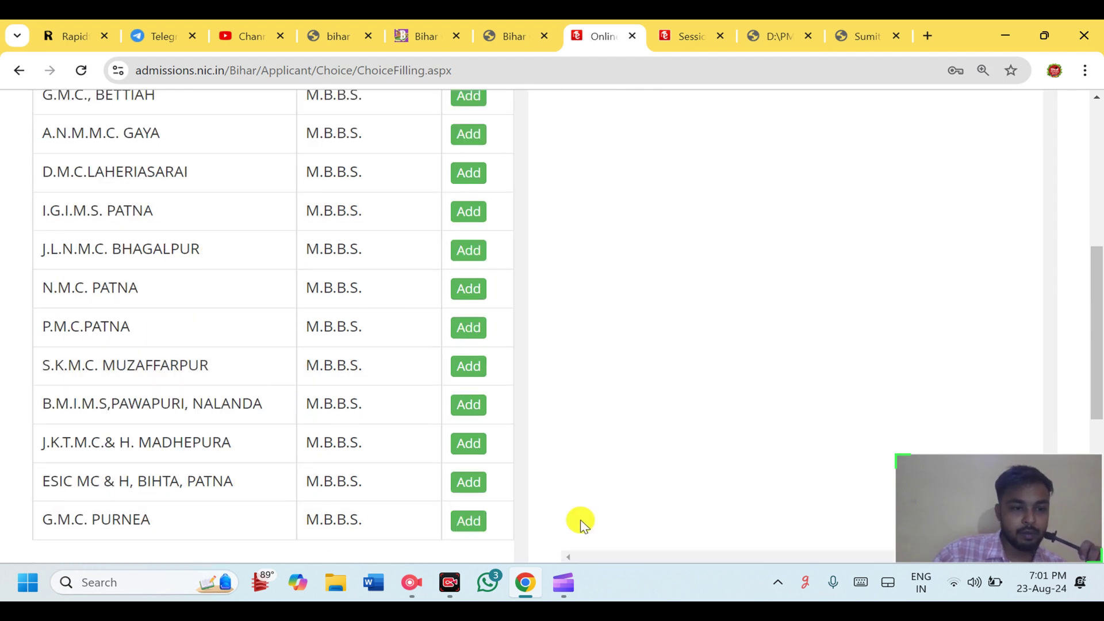
click(466, 521)
scroll(673, 254, up, 3)
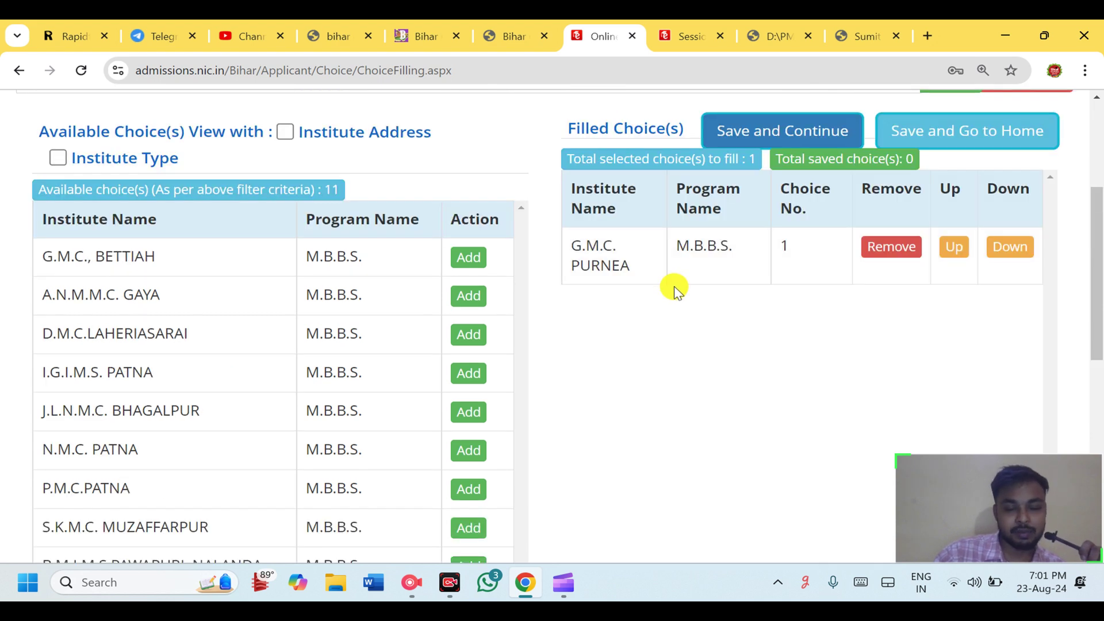
scroll(667, 287, down, 2)
scroll(429, 280, down, 3)
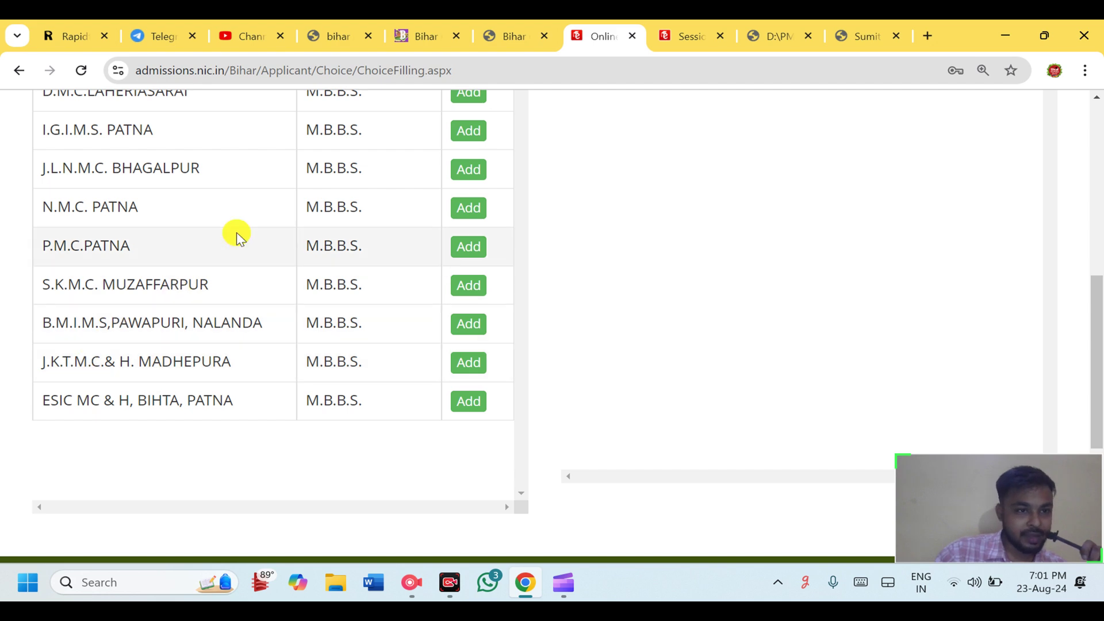
scroll(227, 234, up, 2)
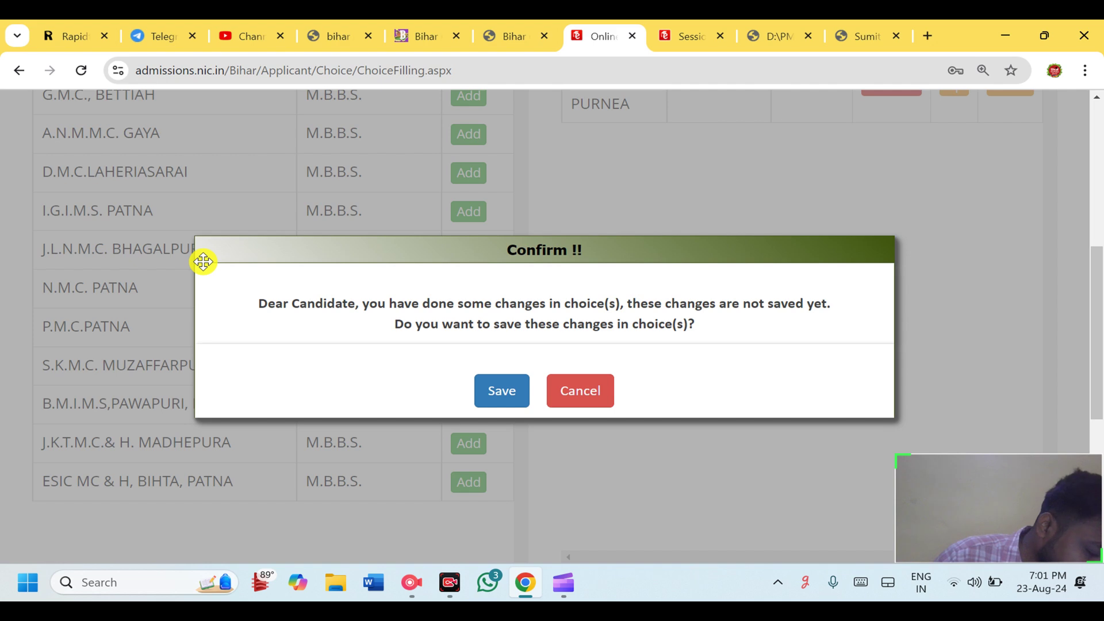
- Save, then remove G.M.C. PURNEA, and add J.K.T.M.C.& H. MADHEPURA as choice 1
click(502, 391)
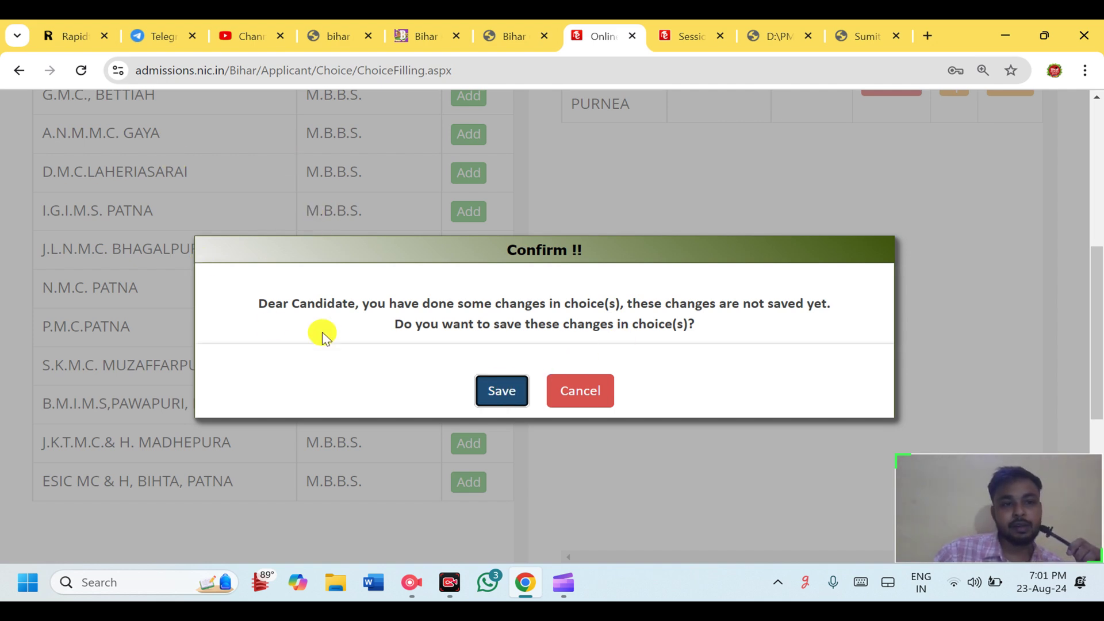
click(864, 287)
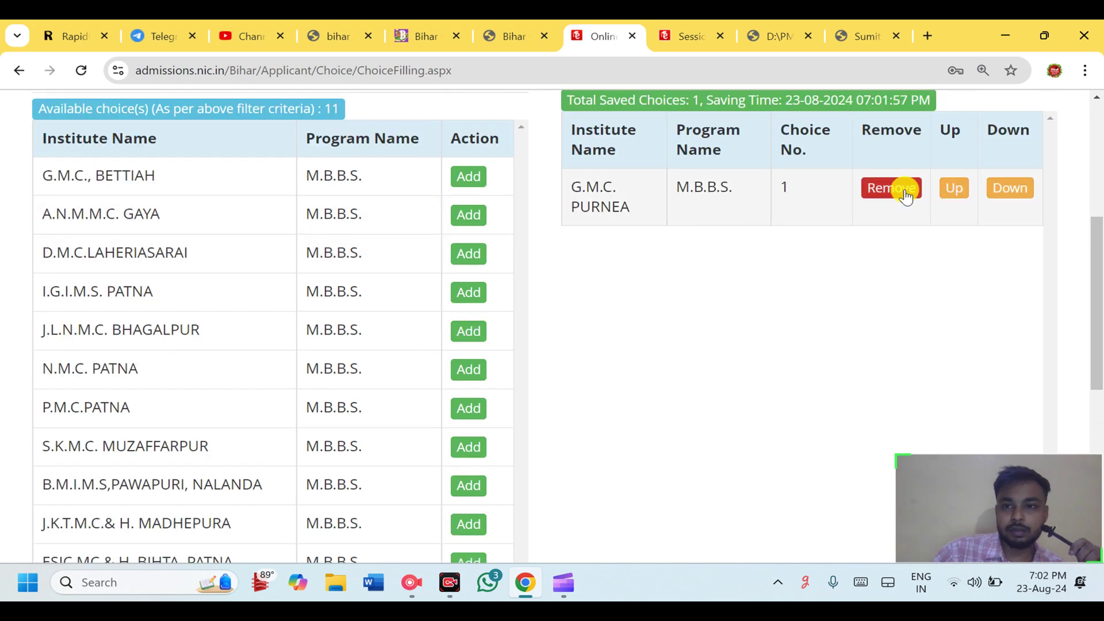
click(905, 196)
click(622, 175)
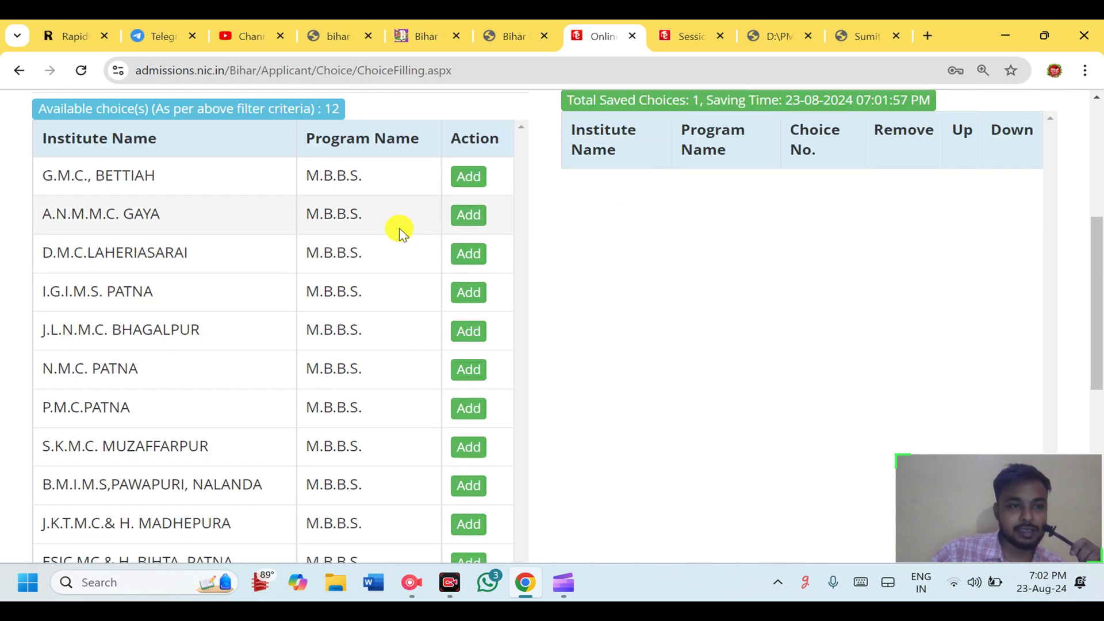
scroll(401, 233, down, 1)
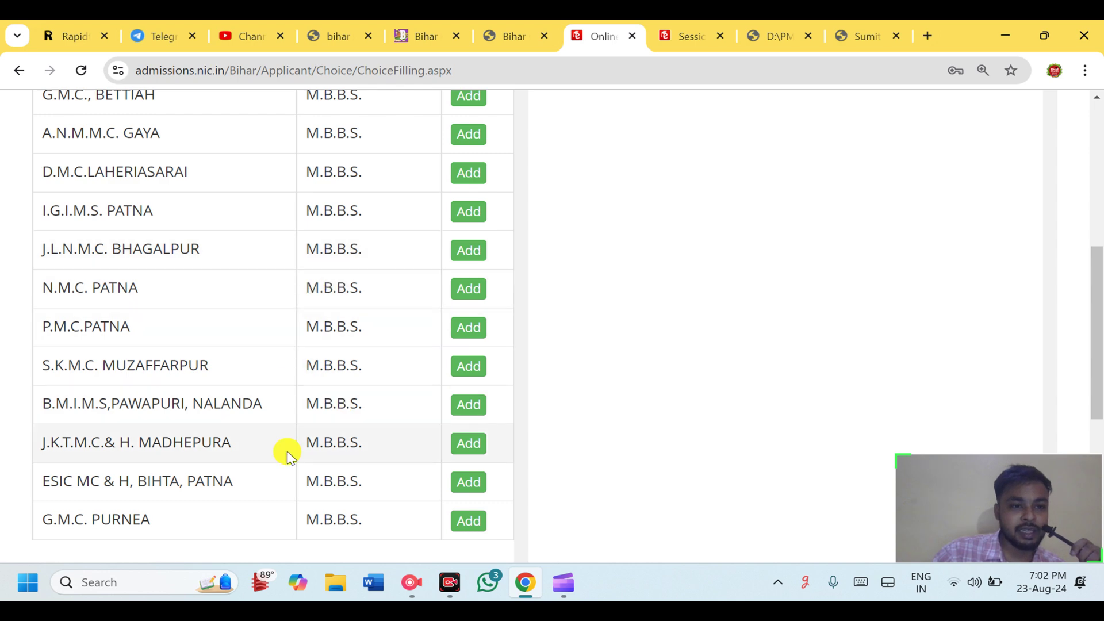
click(468, 443)
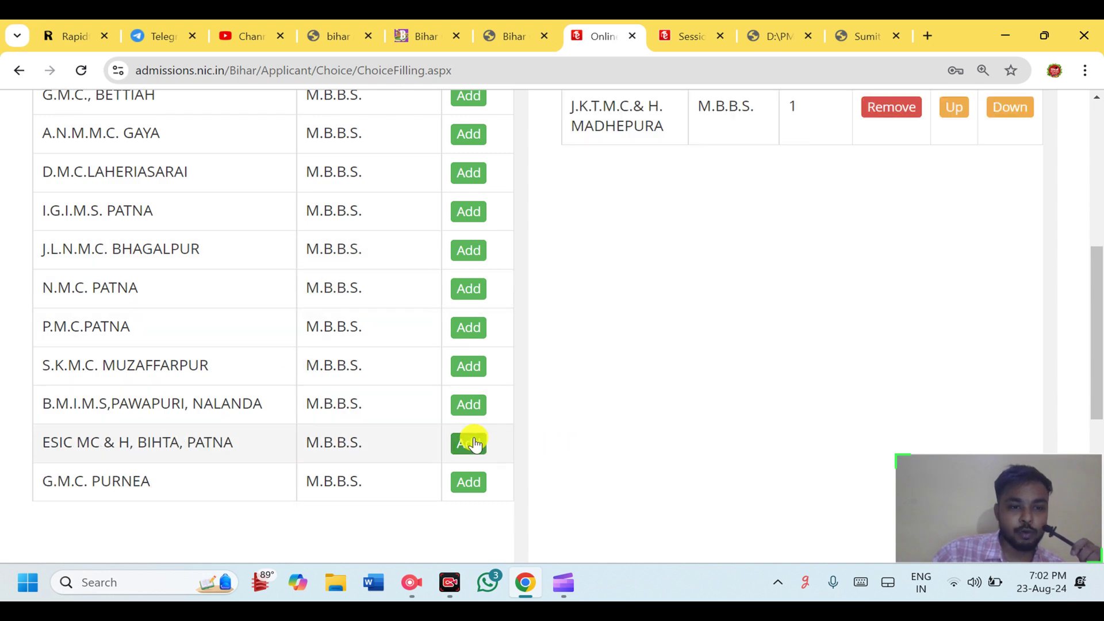
- Add PAWAPURI, PURNEA, BIHTA, GAYA and BETTIAH as choices 2–6, then move BETTIAH above GAYA
click(468, 403)
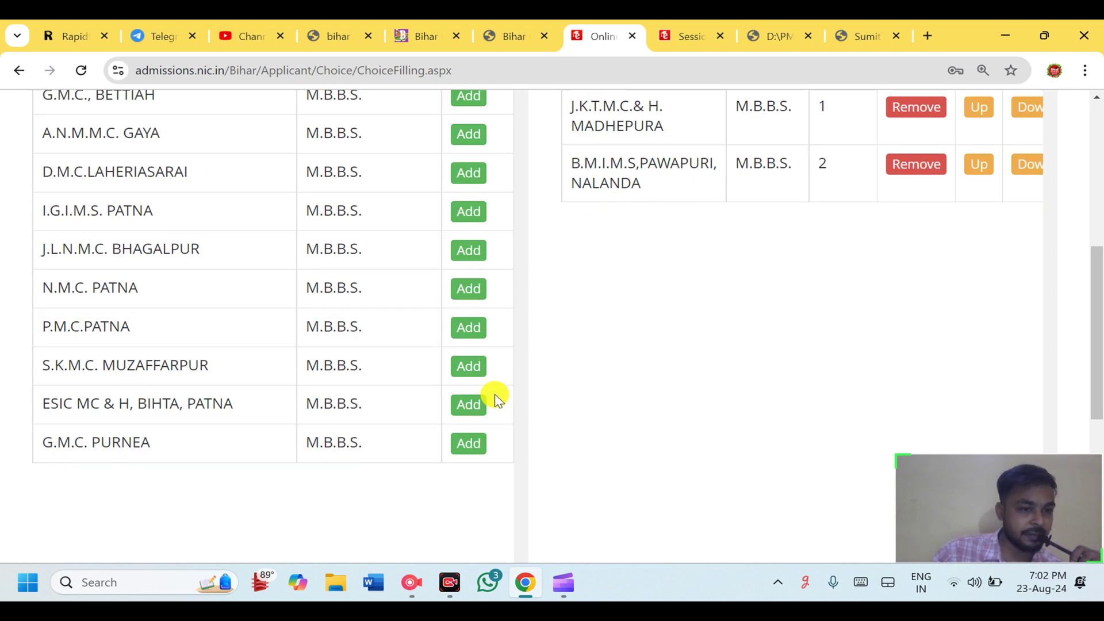
click(467, 443)
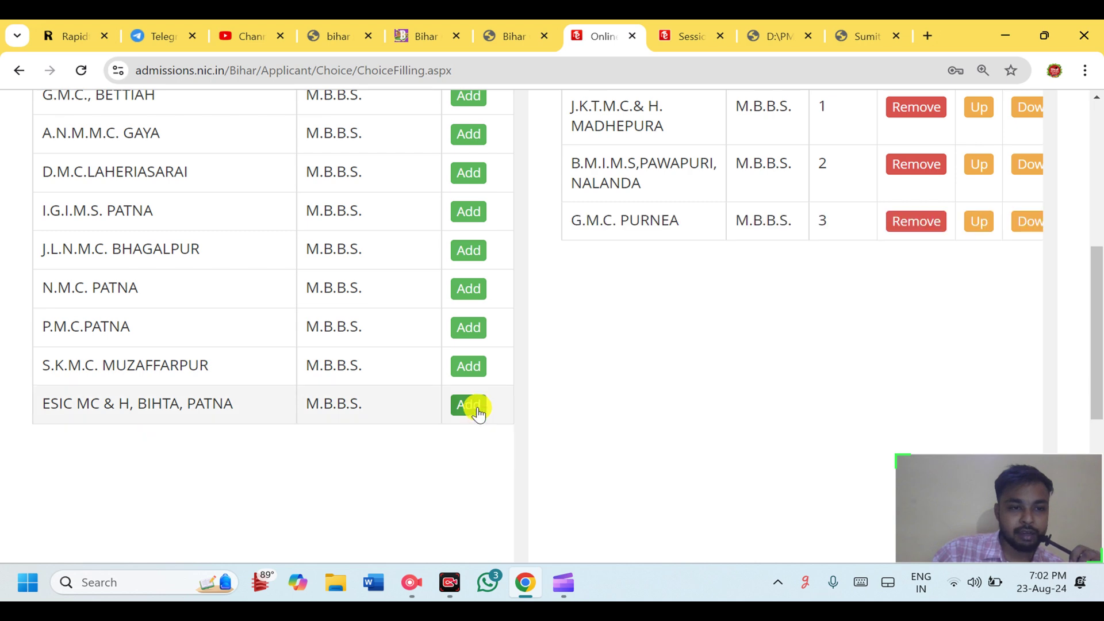
click(473, 406)
scroll(628, 375, up, 2)
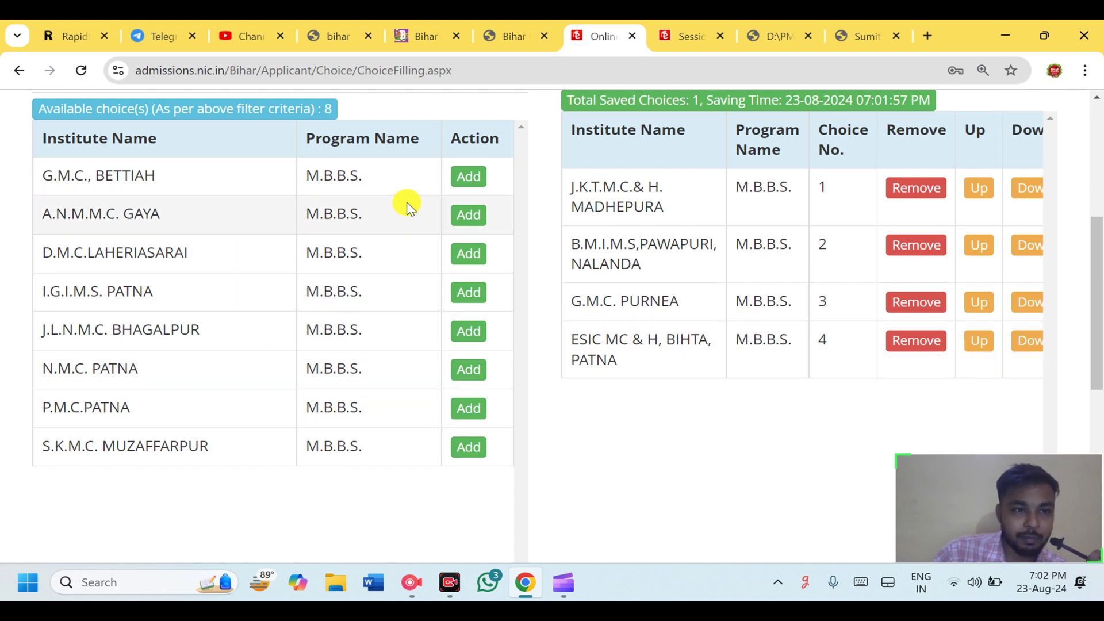
click(472, 216)
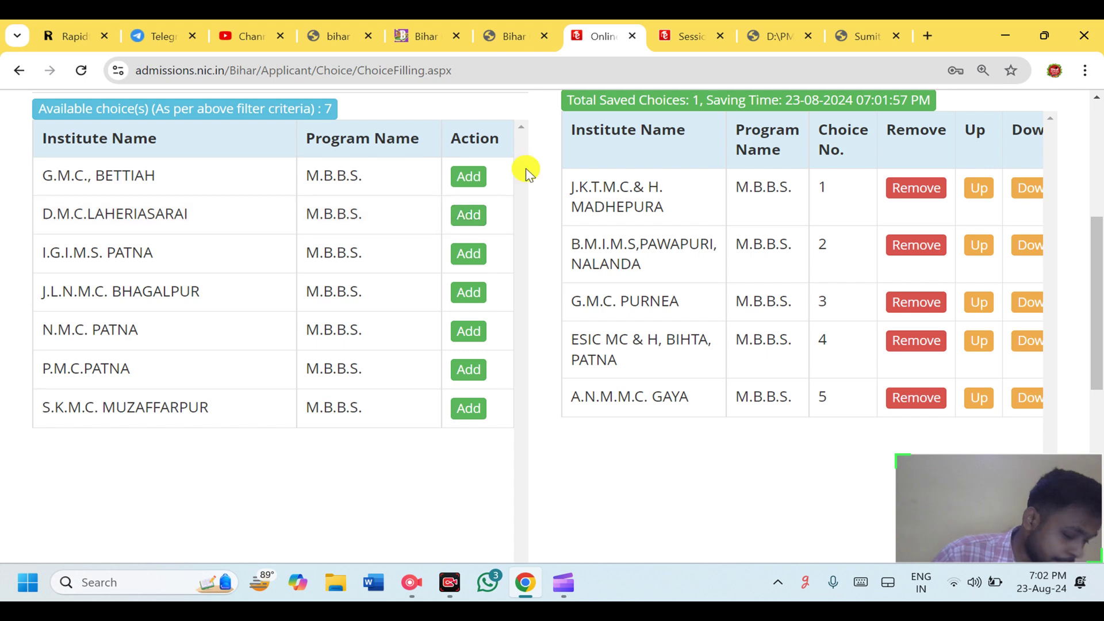
click(469, 176)
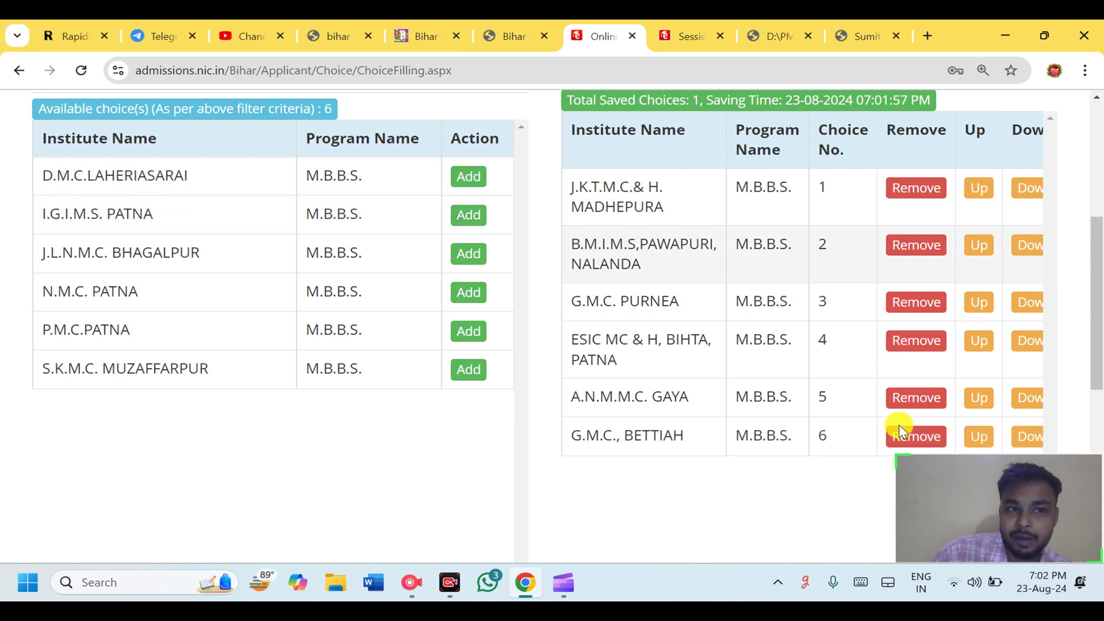
click(978, 435)
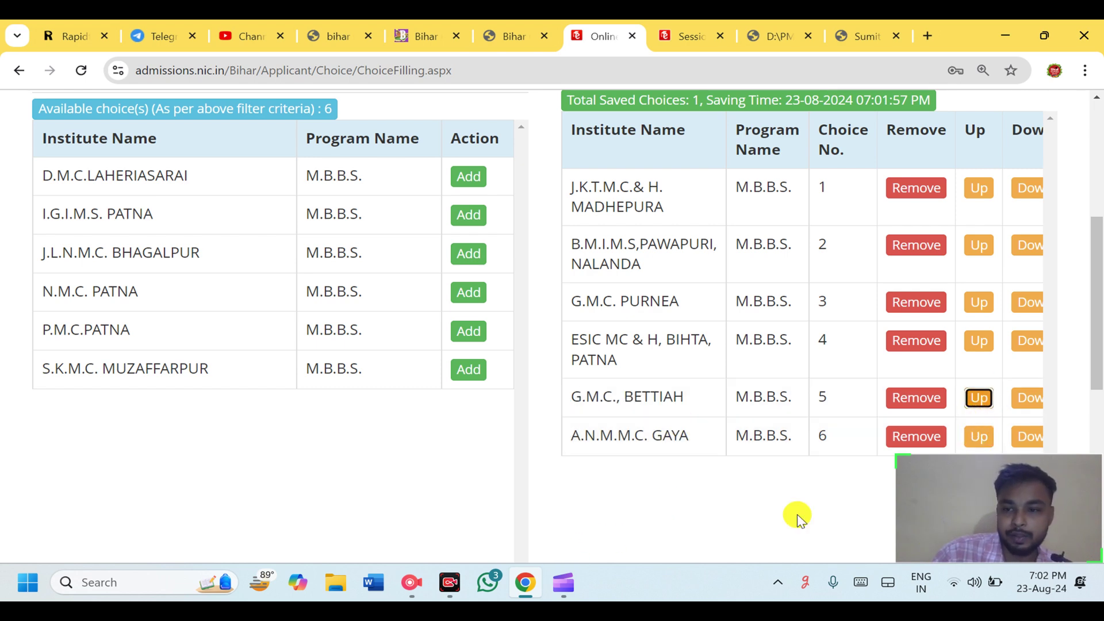
scroll(703, 524, down, 2)
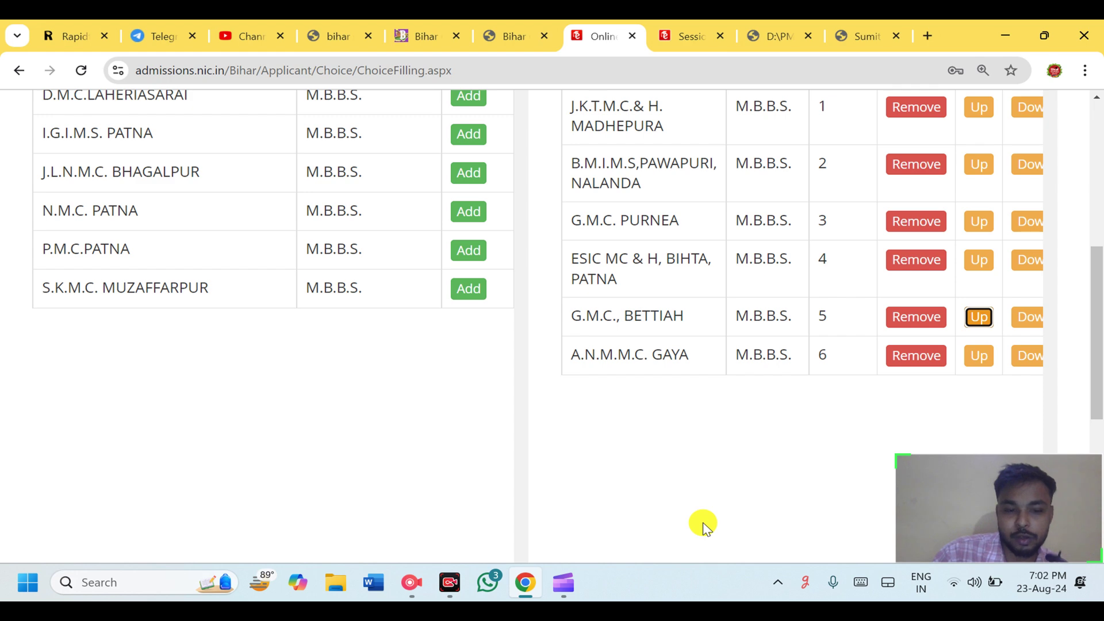
- Reset the portal page zoom back to 100%
key(ctrl+plus)
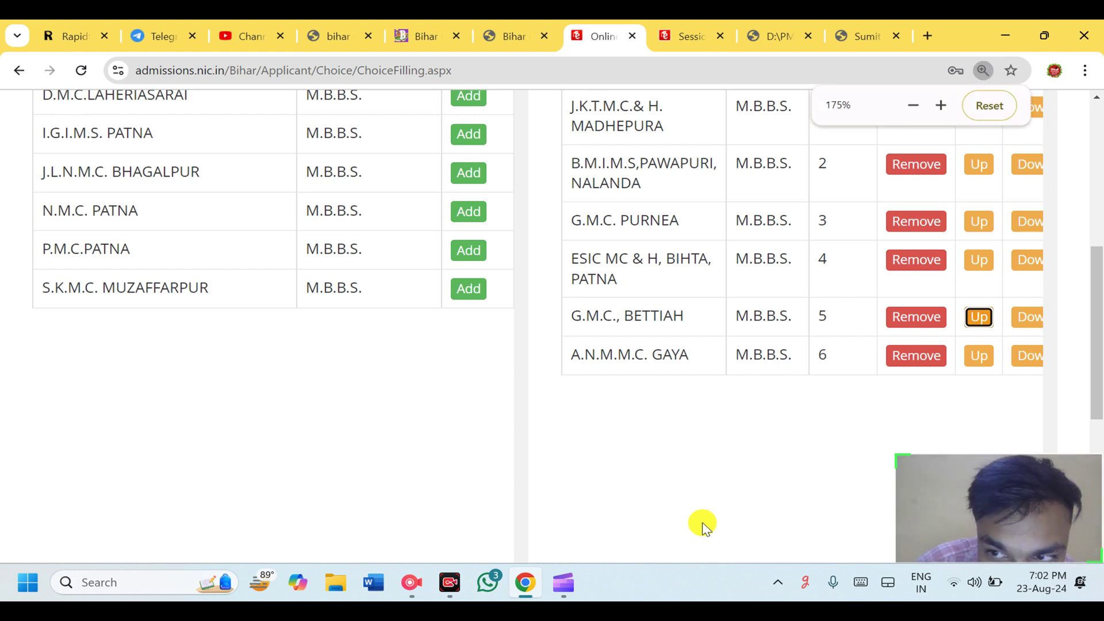
key(ctrl+minus)
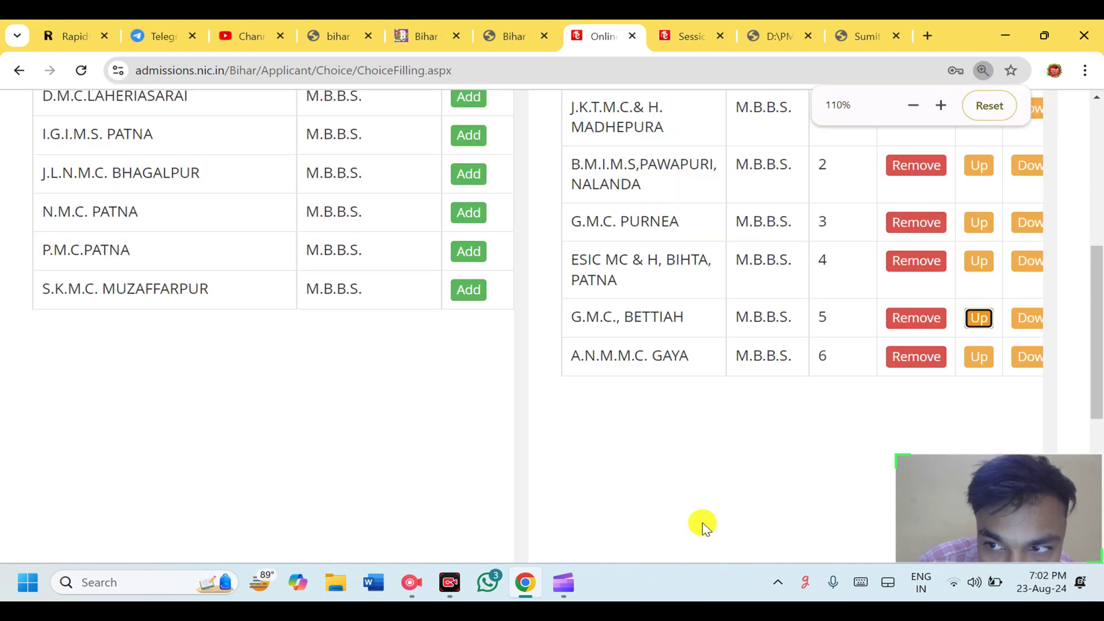
key(ctrl+minus)
scroll(601, 380, up, 1)
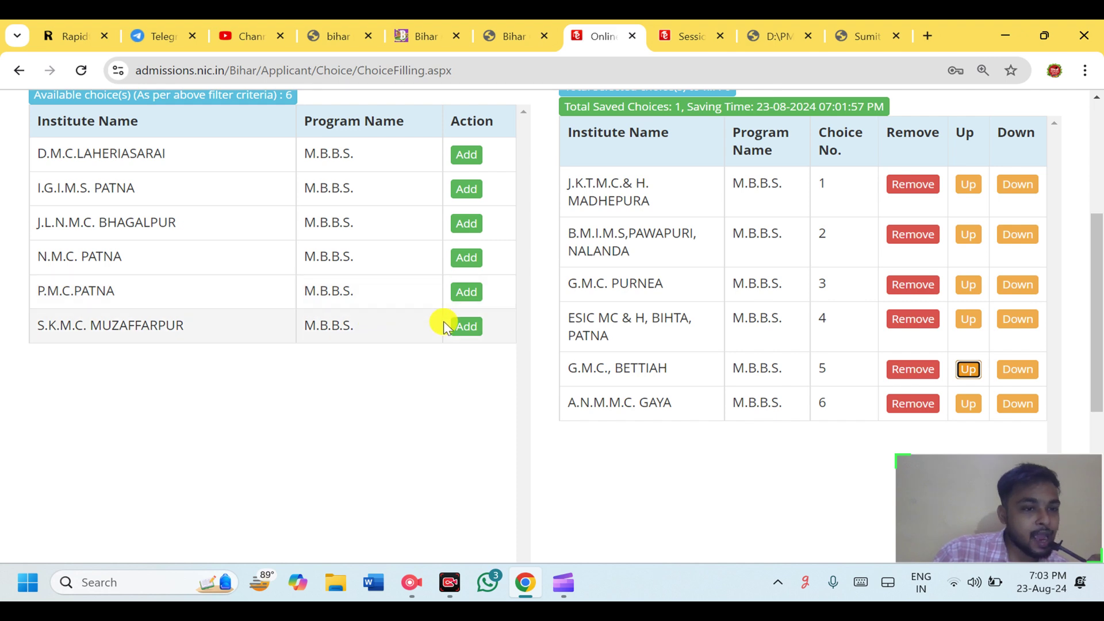
- Add MUZAFFARPUR, P.M.C., N.M.C., BHAGALPUR, I.G.I.M.S. and LAHERIASARAI as choices 7–12
double_click(463, 327)
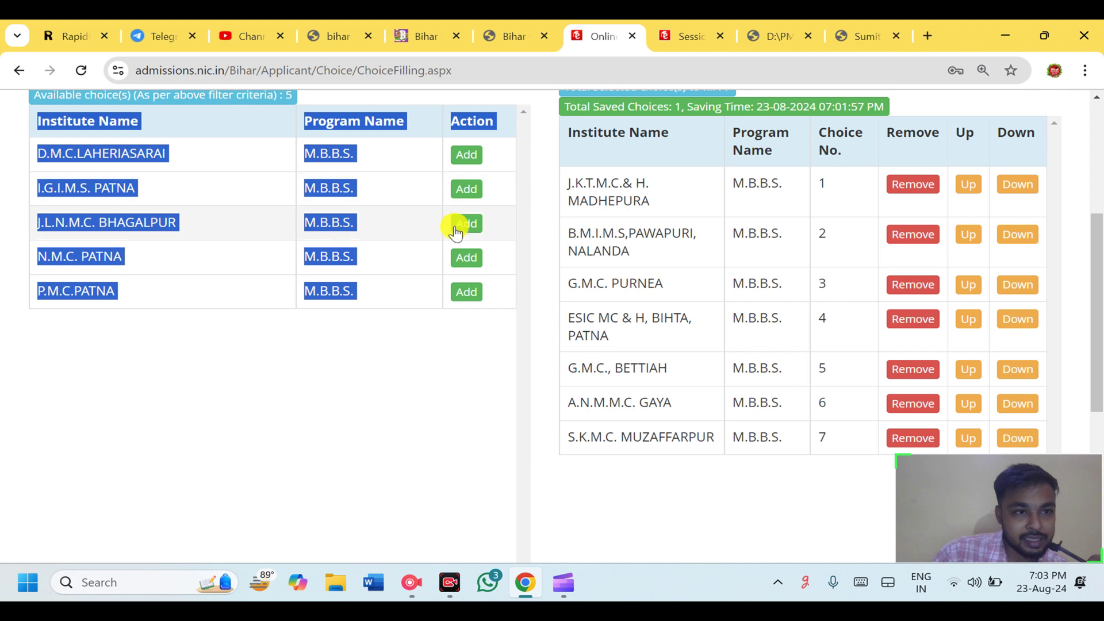
click(460, 293)
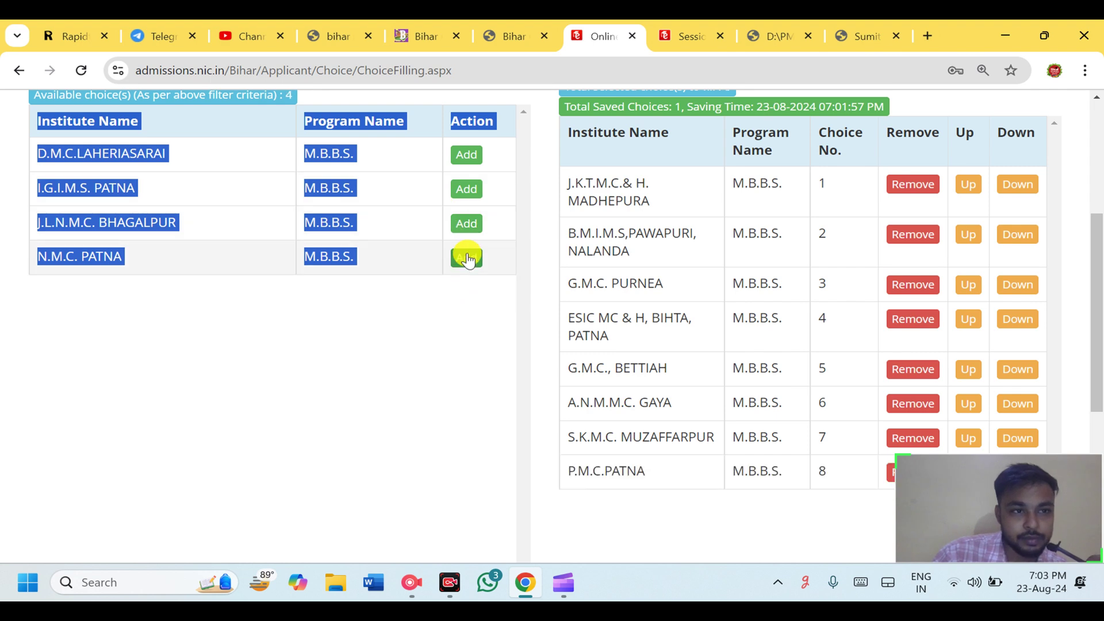
click(467, 225)
click(477, 195)
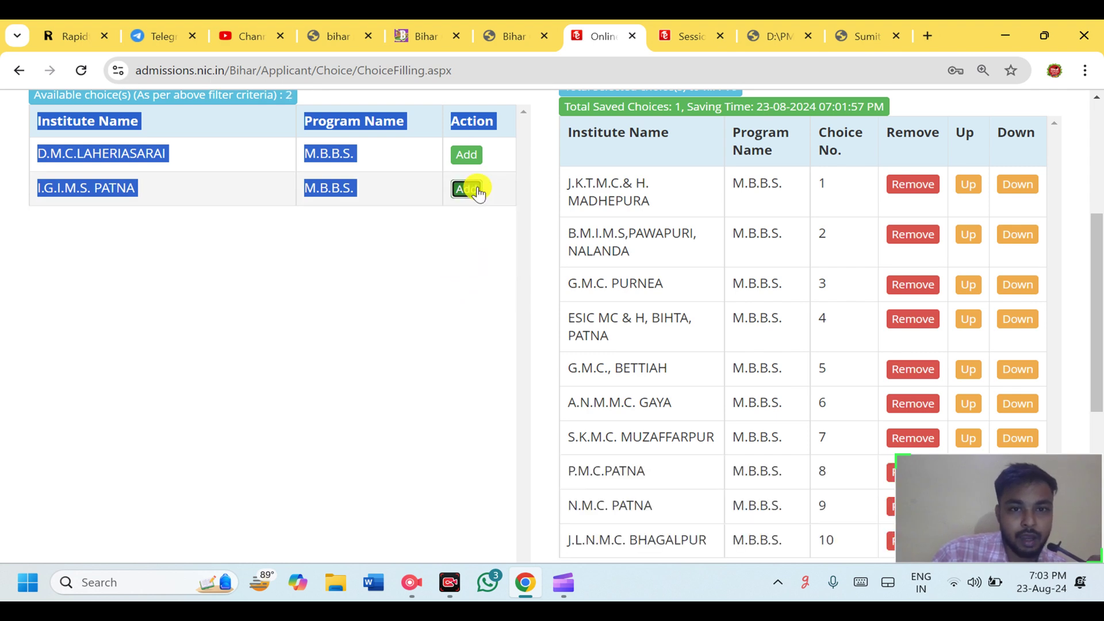
click(468, 155)
scroll(601, 347, down, 1)
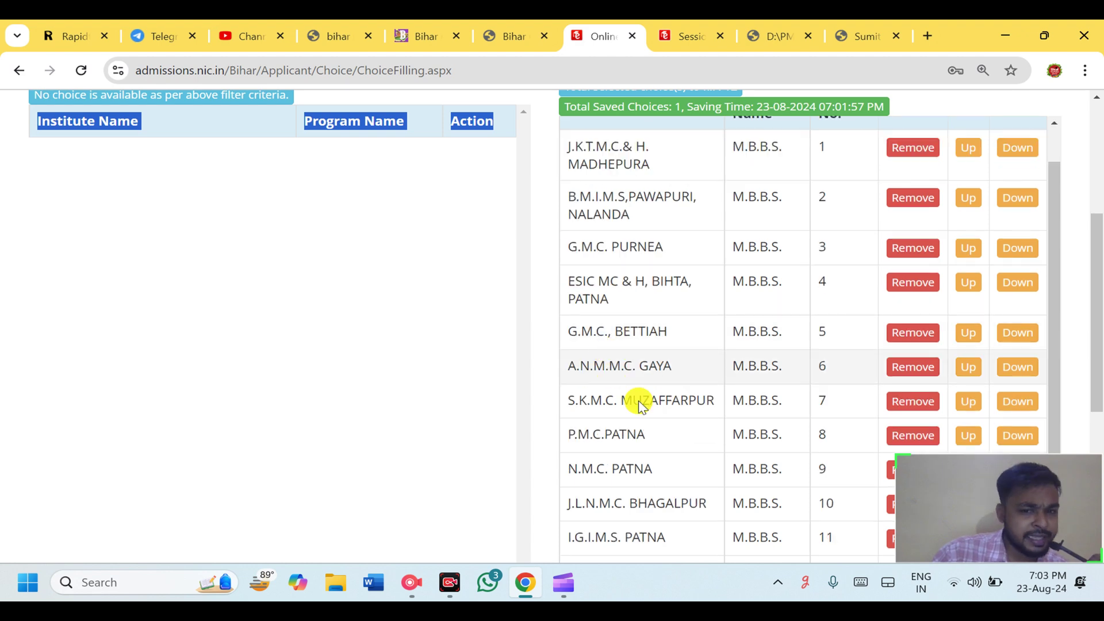
scroll(643, 415, down, 3)
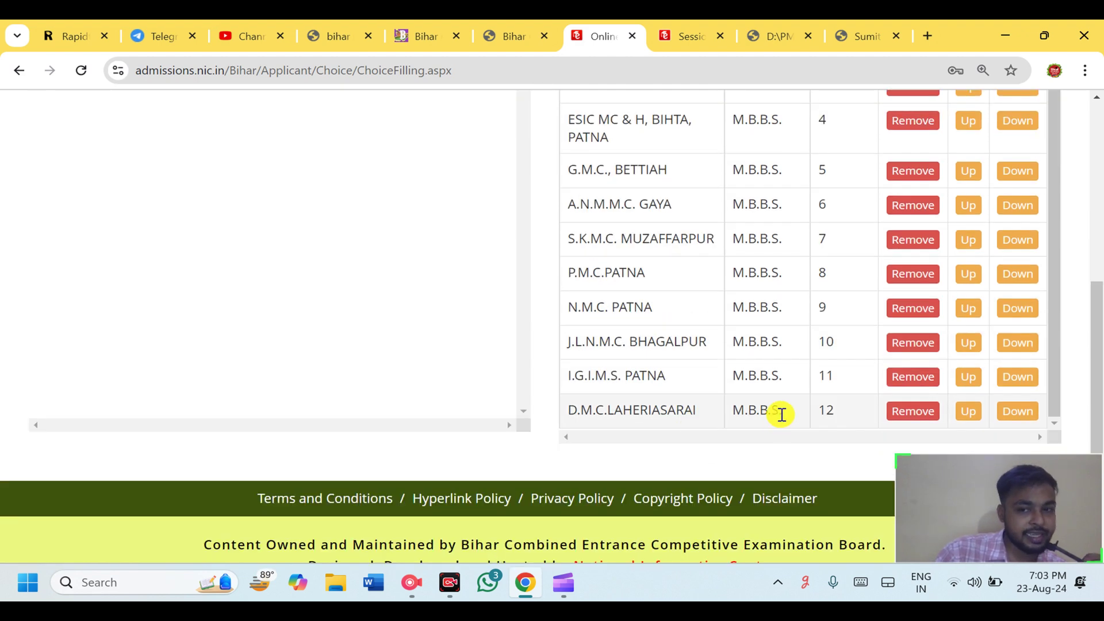
- Move S.K.M.C. MUZAFFARPUR down one place so P.M.C.PATNA becomes choice 7
scroll(779, 411, up, 3)
scroll(811, 296, up, 3)
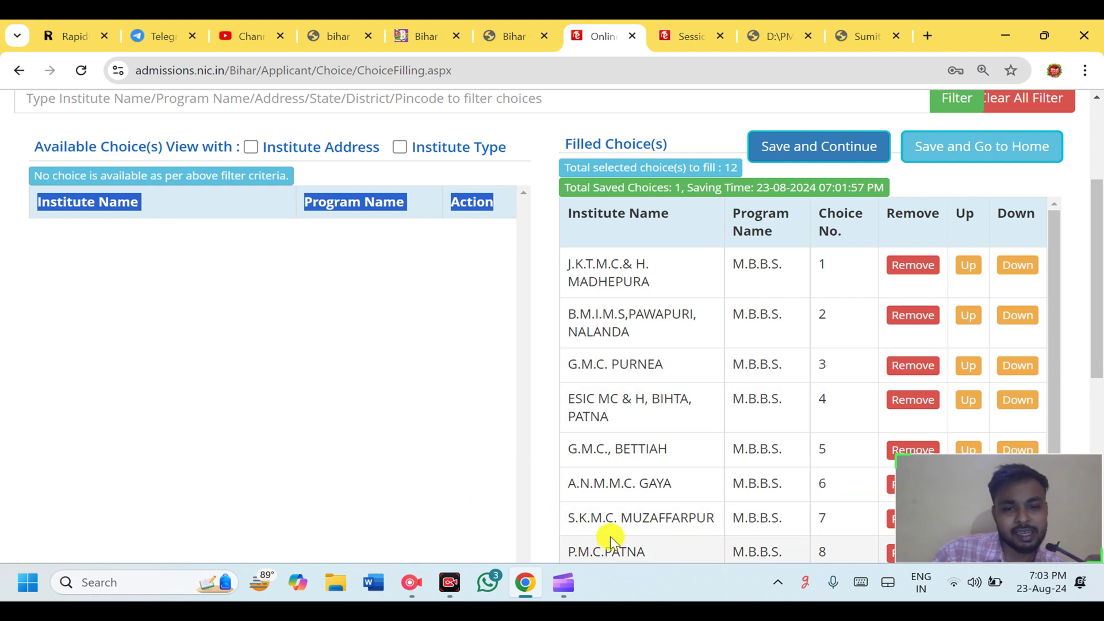
scroll(903, 419, down, 3)
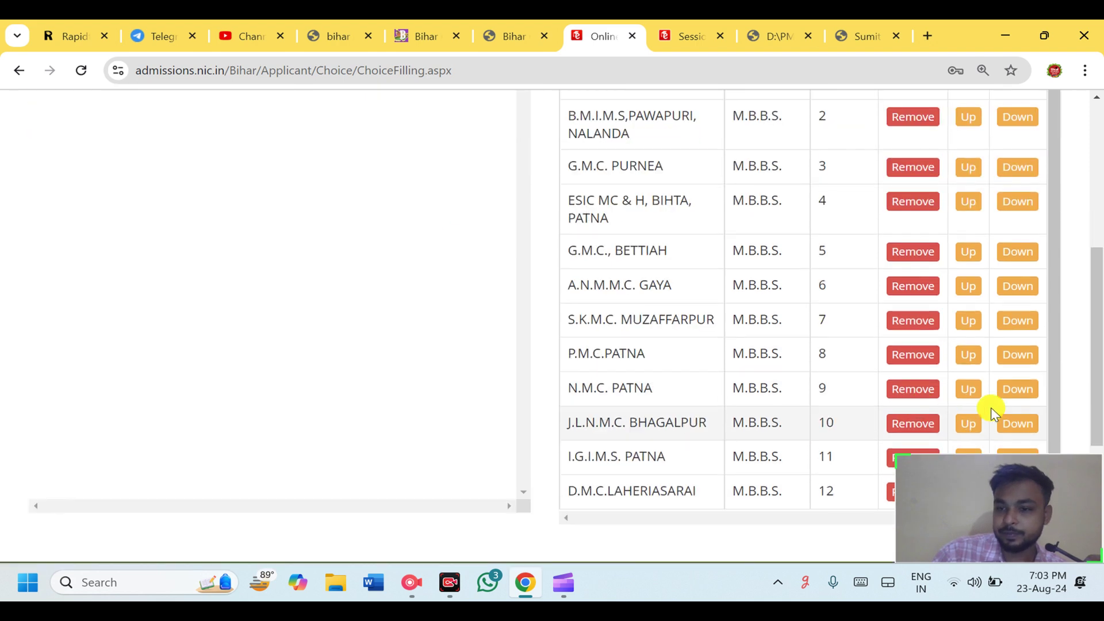
click(1018, 321)
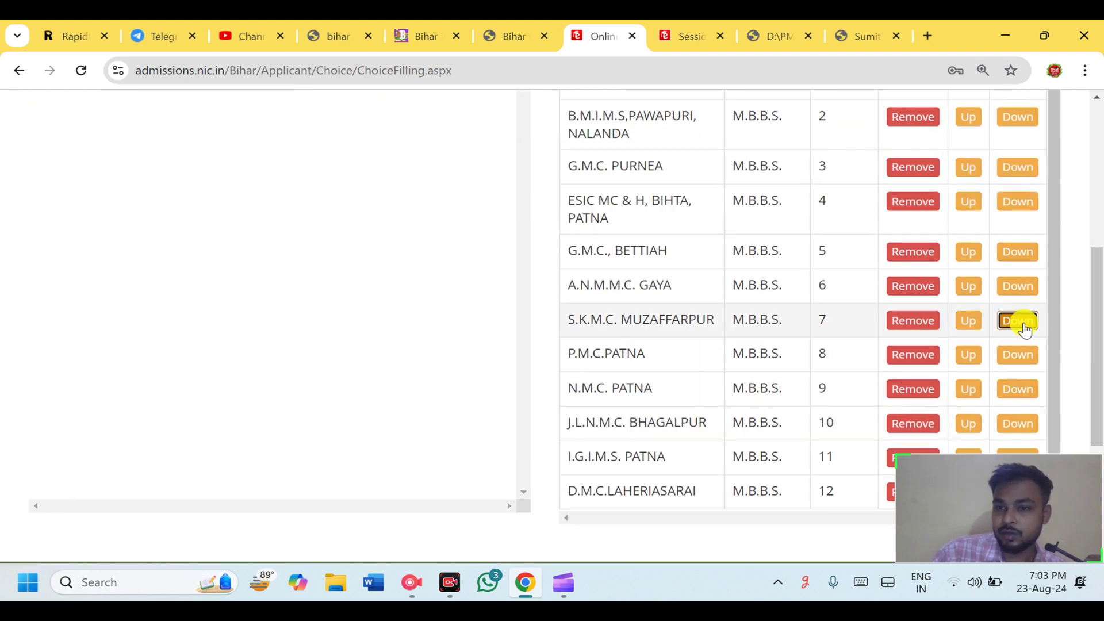
scroll(747, 329, up, 1)
scroll(749, 335, down, 1)
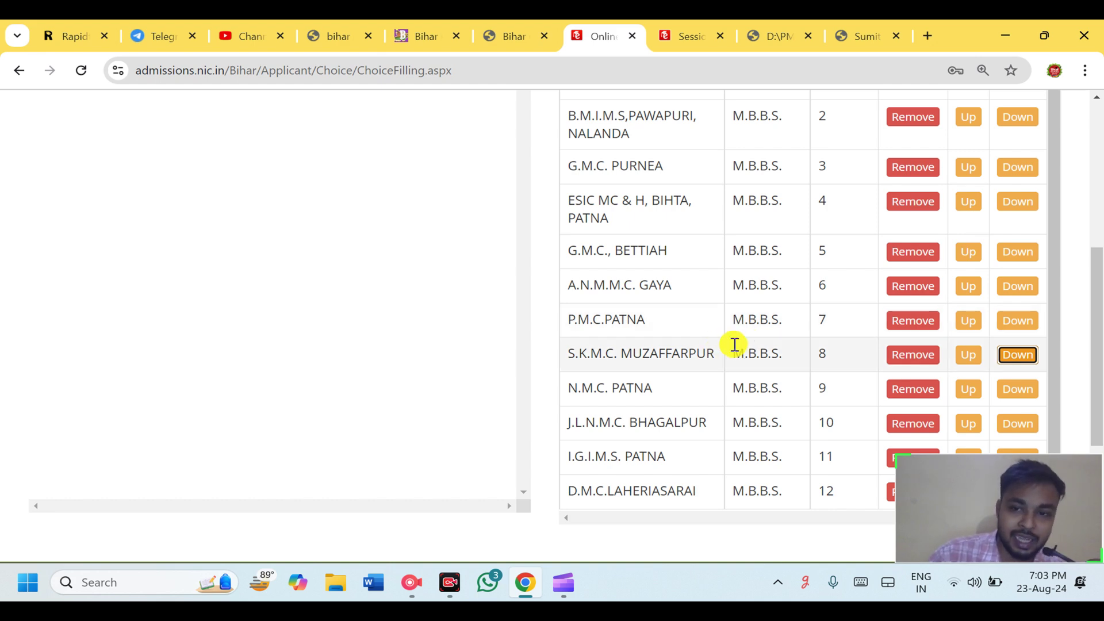
scroll(733, 345, up, 1)
scroll(733, 345, up, 3)
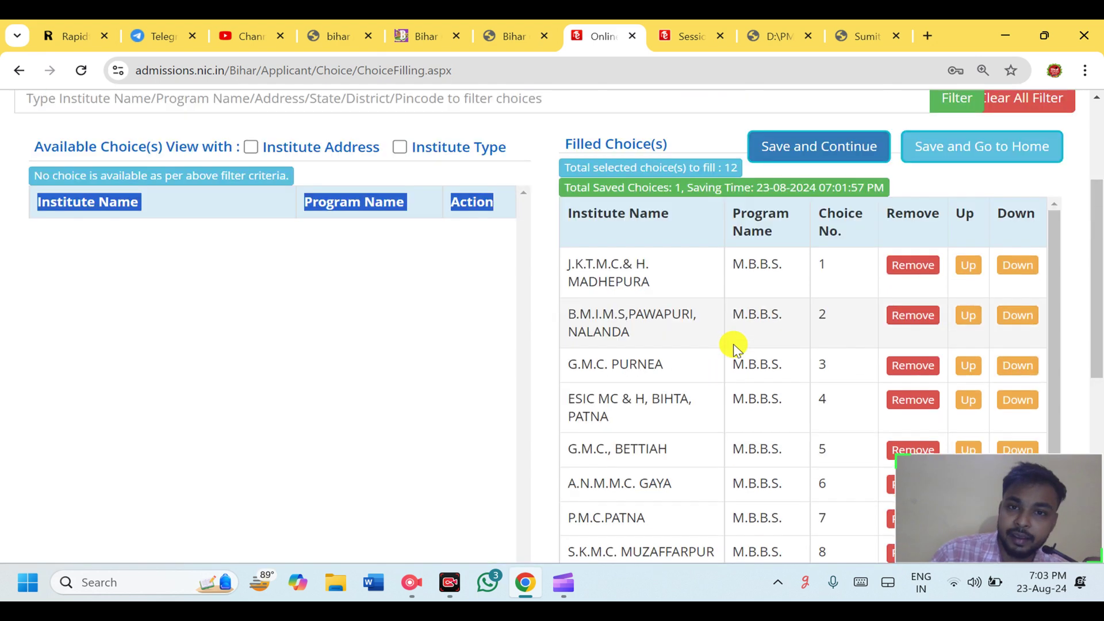
scroll(733, 345, down, 1)
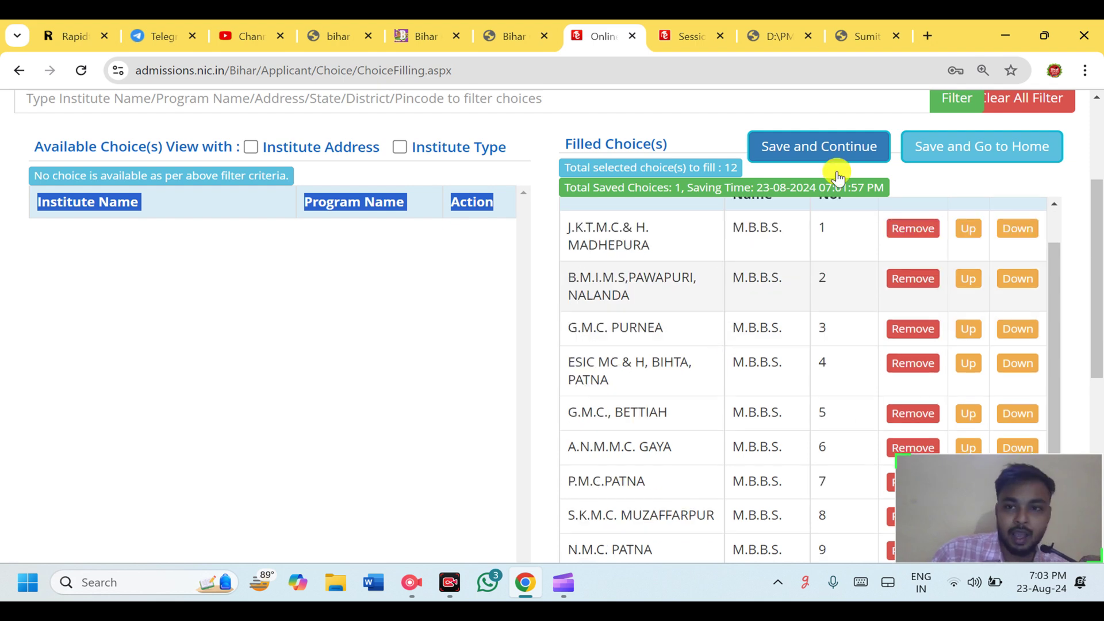
- Save all twelve choices, confirm the change, and close the saved-choices message
click(842, 144)
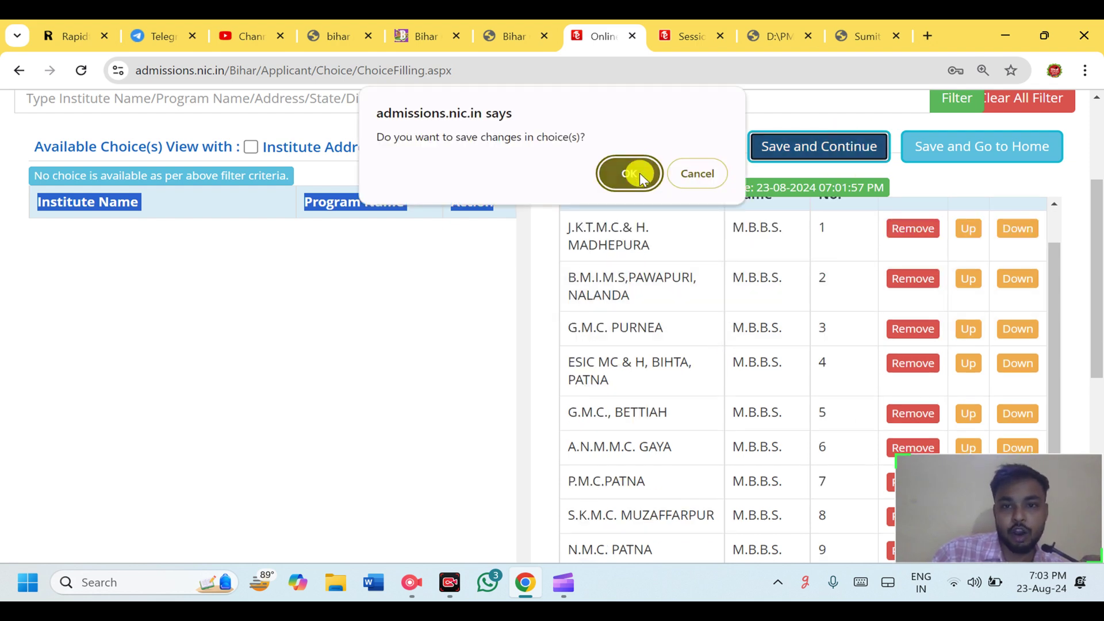
click(639, 172)
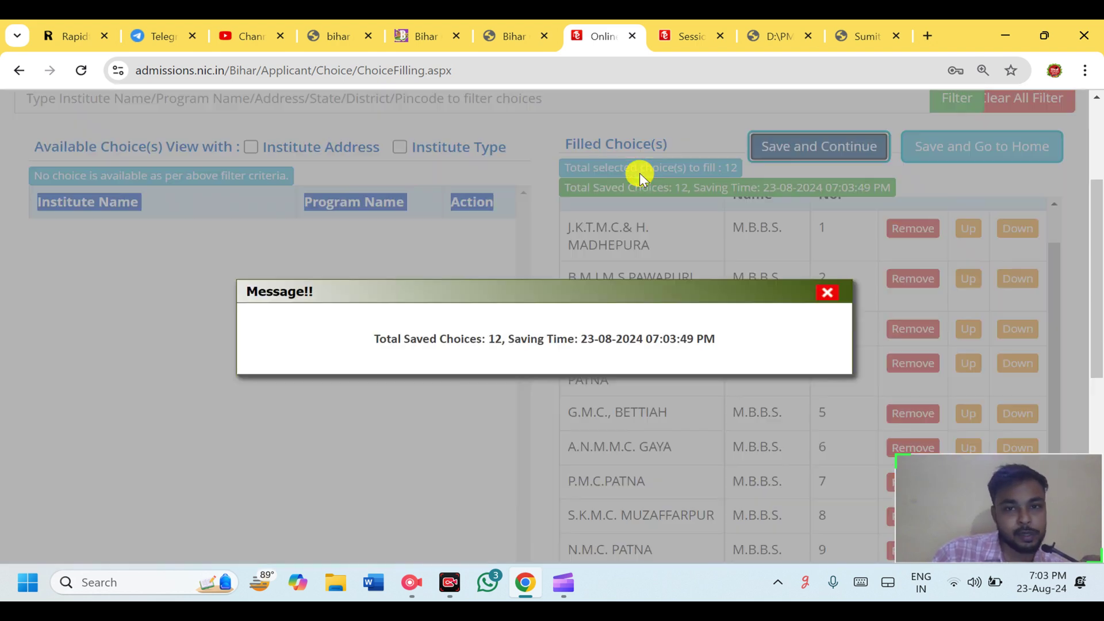
click(829, 292)
- Scroll through the Filled Choice(s) table to review the 12 saved M.B.B.S. choices
scroll(631, 270, up, 1)
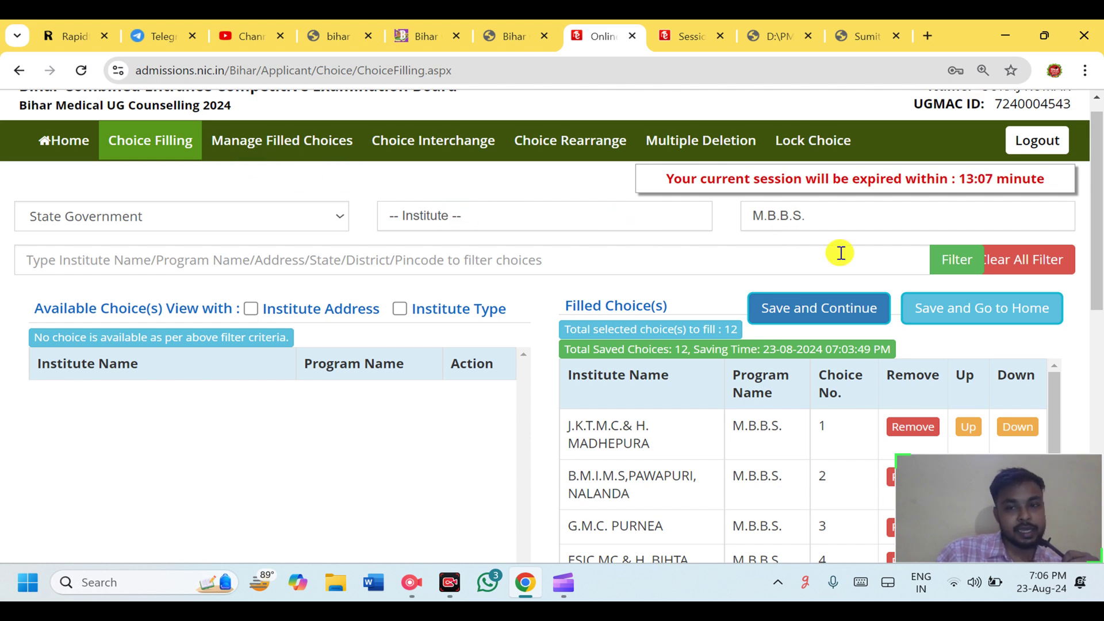
scroll(925, 253, down, 3)
scroll(931, 253, down, 3)
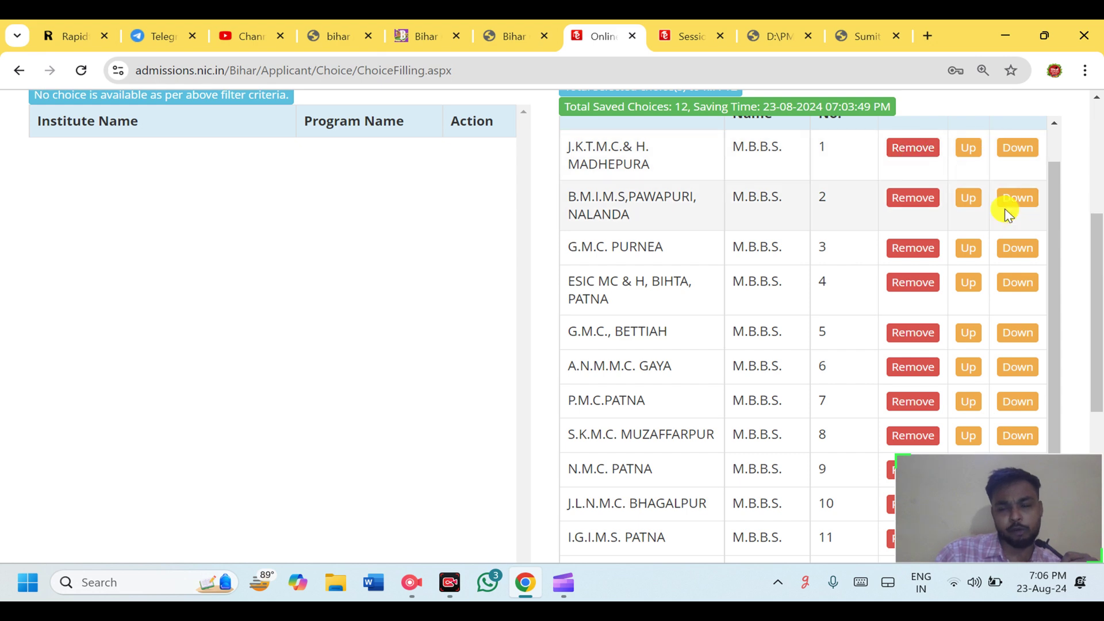
scroll(1003, 207, up, 1)
scroll(878, 170, up, 4)
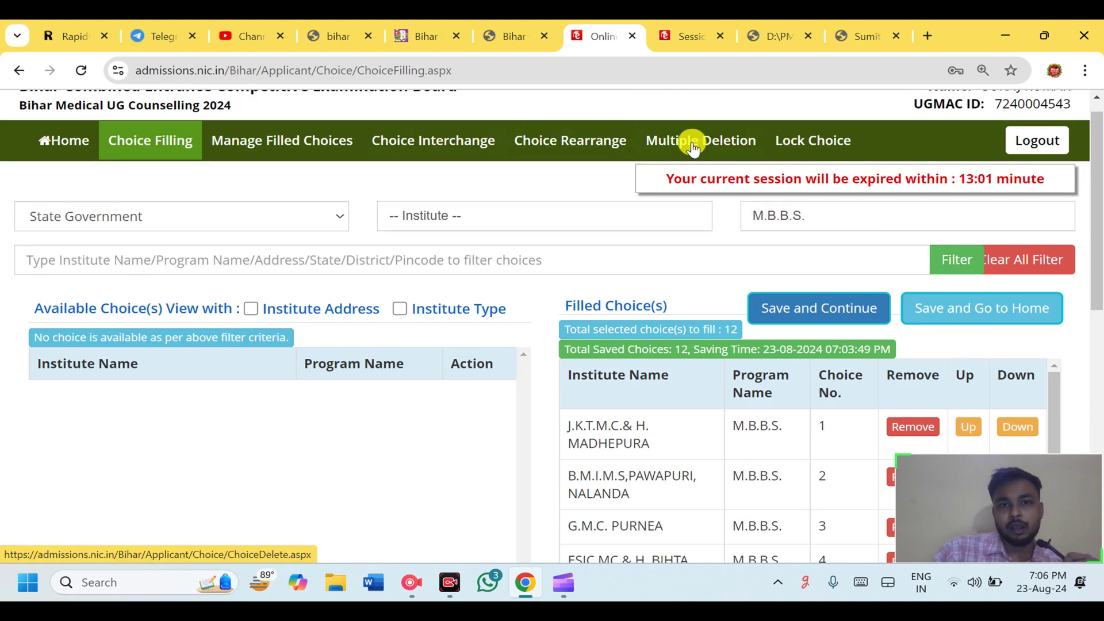
- Go to Lock Choice and read the Locking Agreement listing 12 State Government choices
click(804, 136)
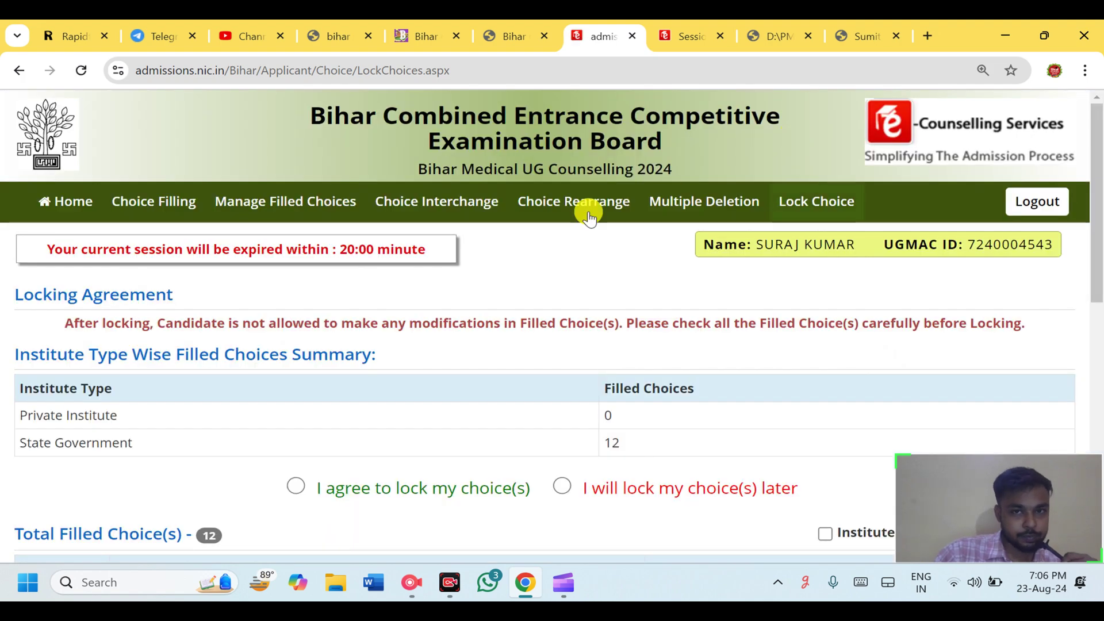
scroll(524, 269, down, 1)
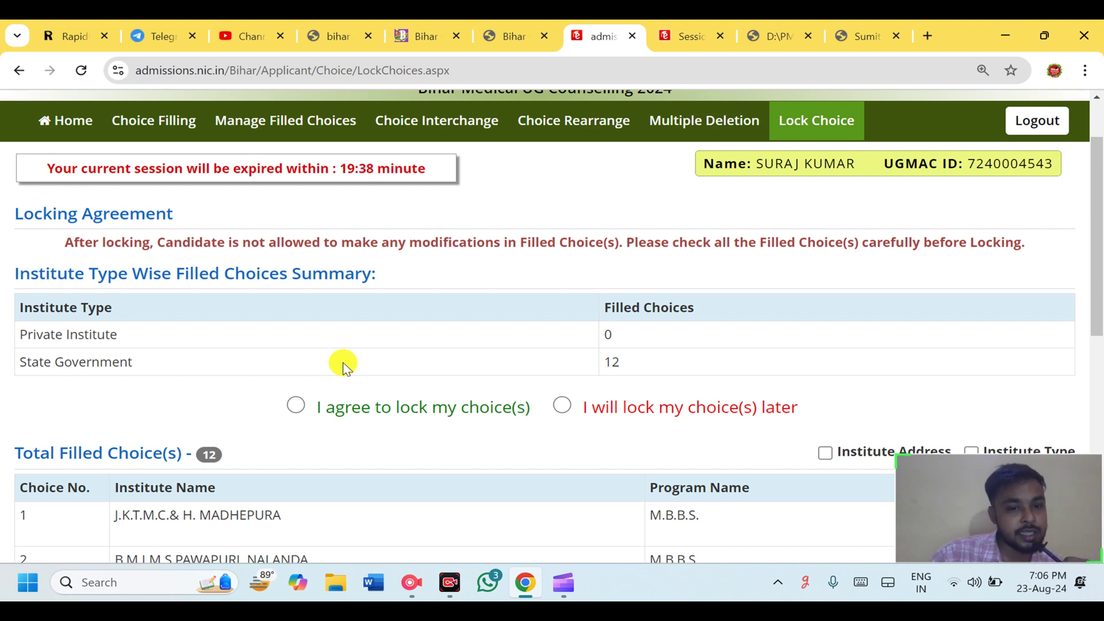
scroll(345, 369, down, 1)
- Agree to lock the choices, enter the account password, and confirm the lock request
click(299, 327)
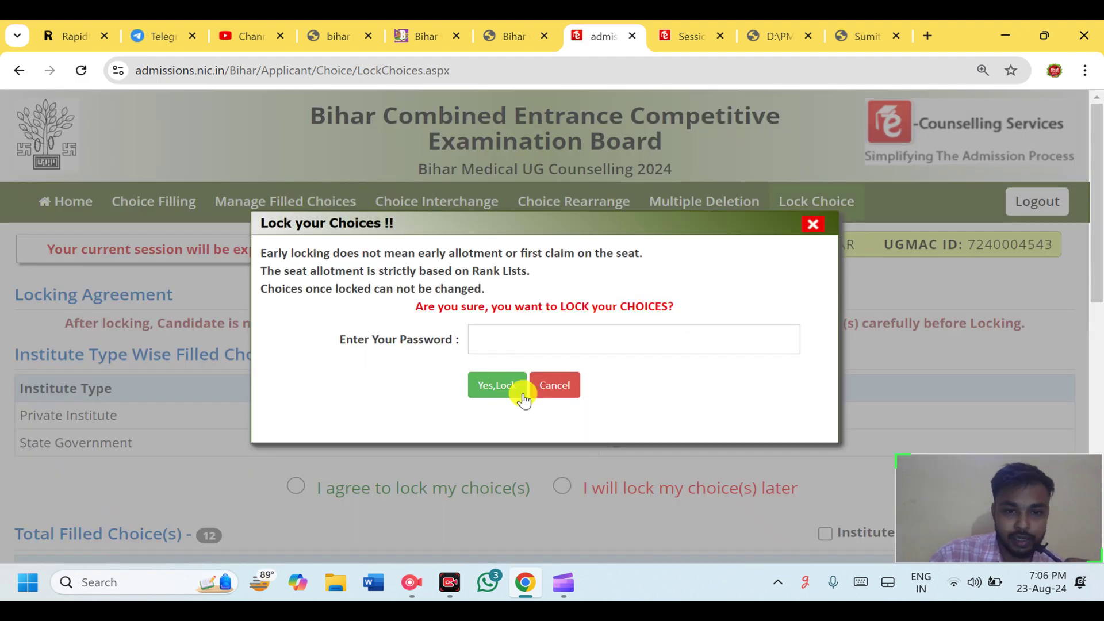
click(544, 345)
text(•••••)
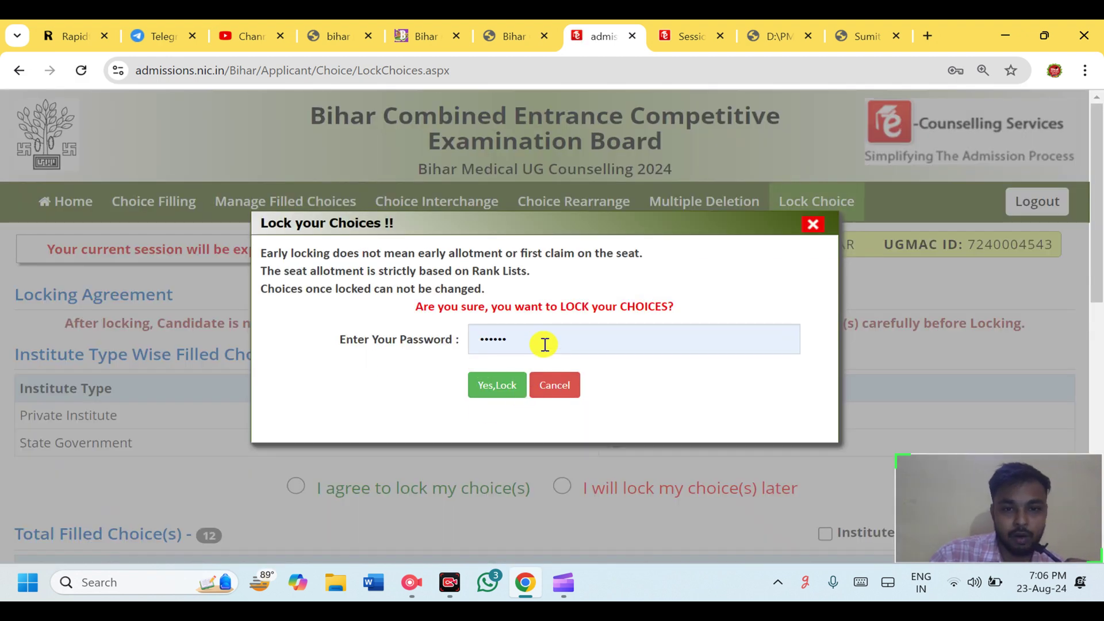
key(BackSpace)
key(BackSpace)
key(BackSpace)
key(BackSpace)
key(BackSpace)
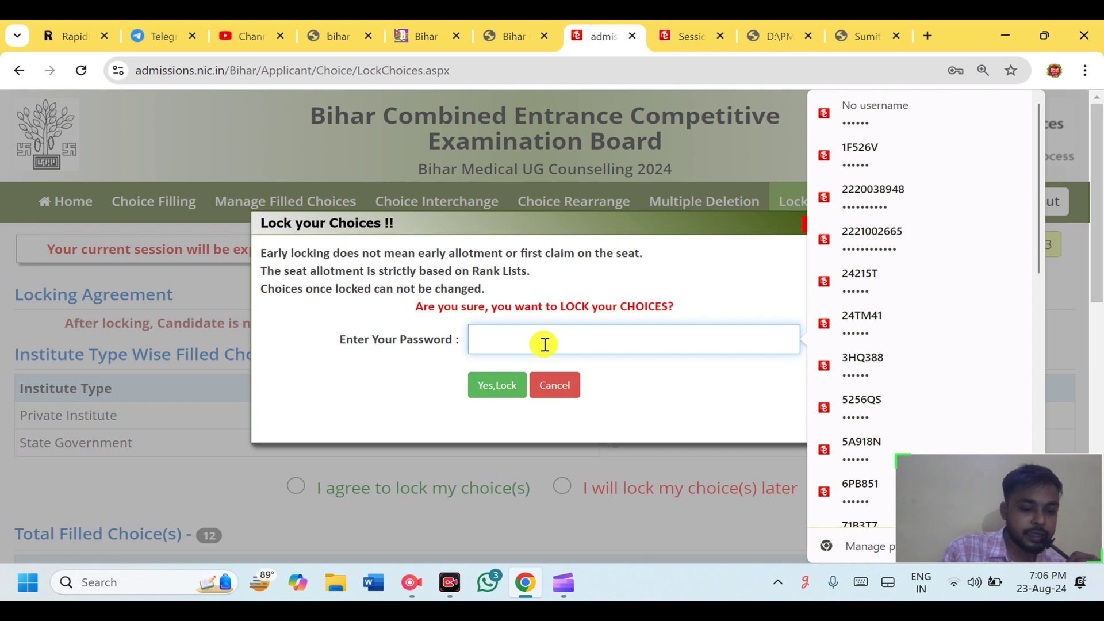
text(••)
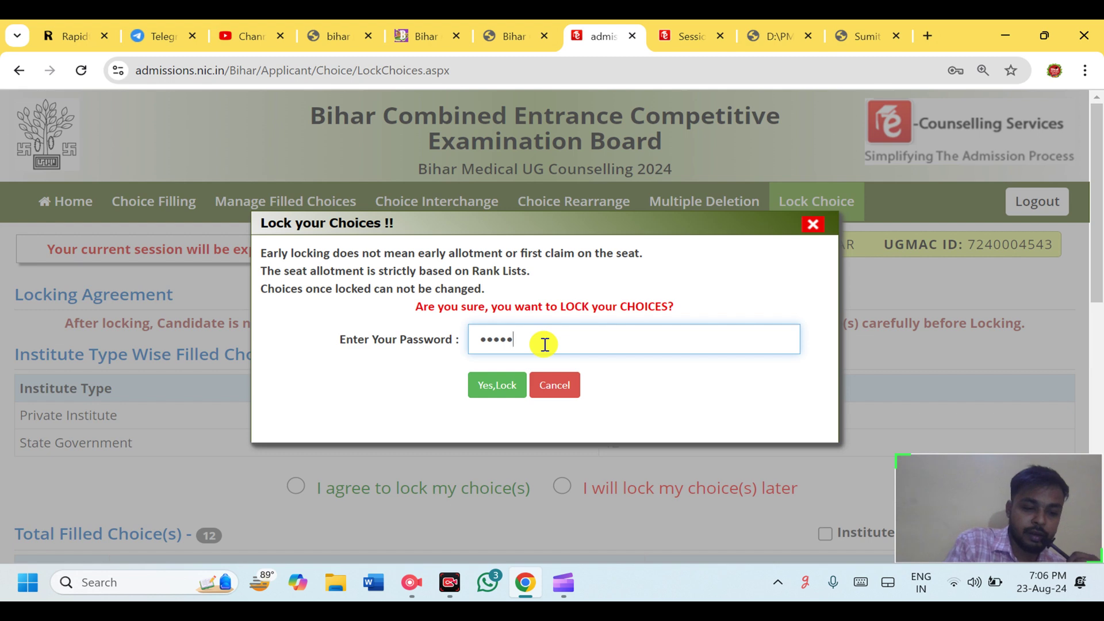
click(496, 385)
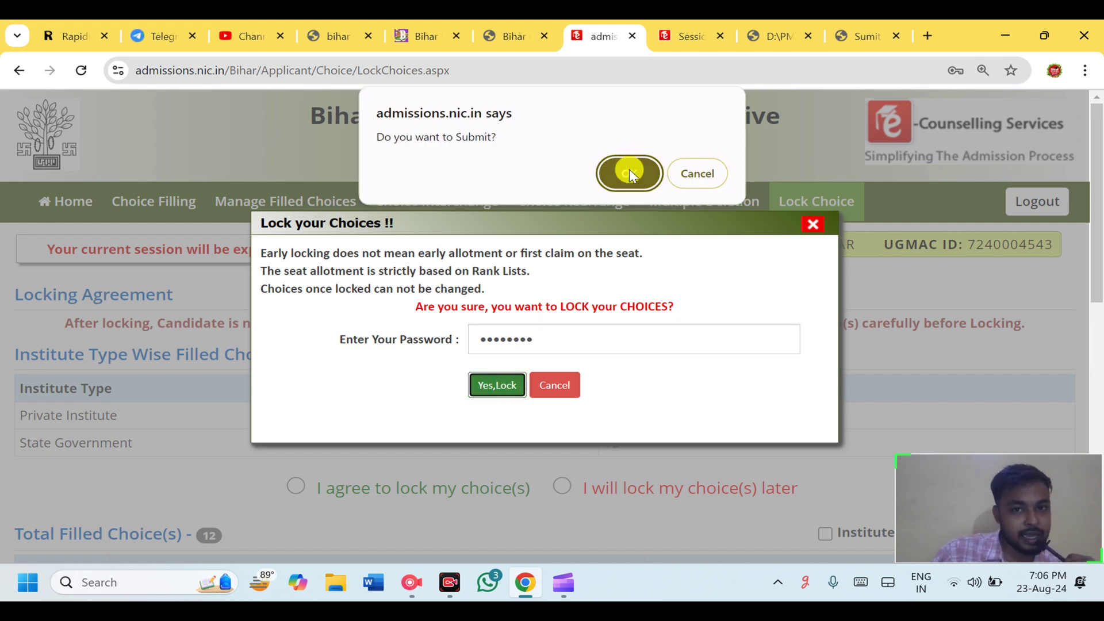
click(629, 169)
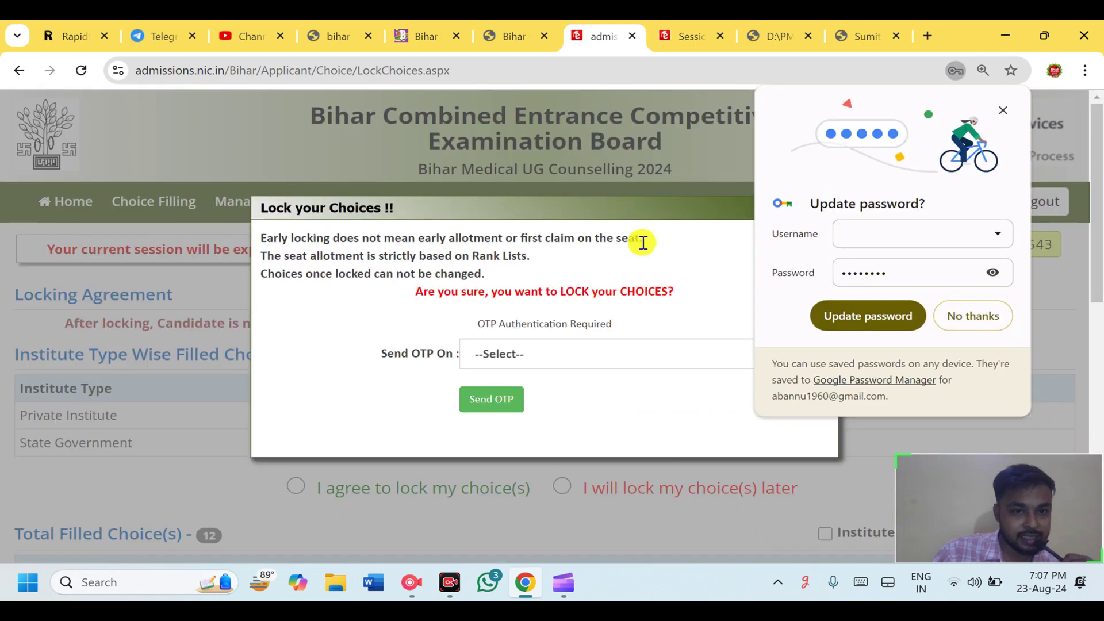
- Dismiss the browser password prompt and request the OTP on the registered mobile number
click(974, 316)
click(703, 354)
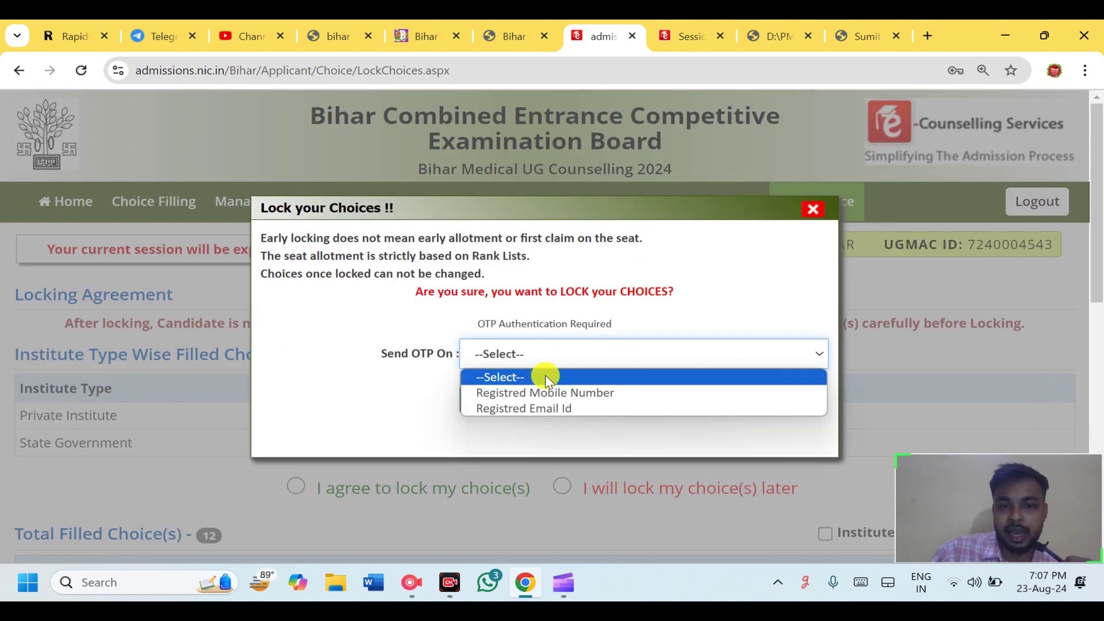
click(572, 392)
click(497, 393)
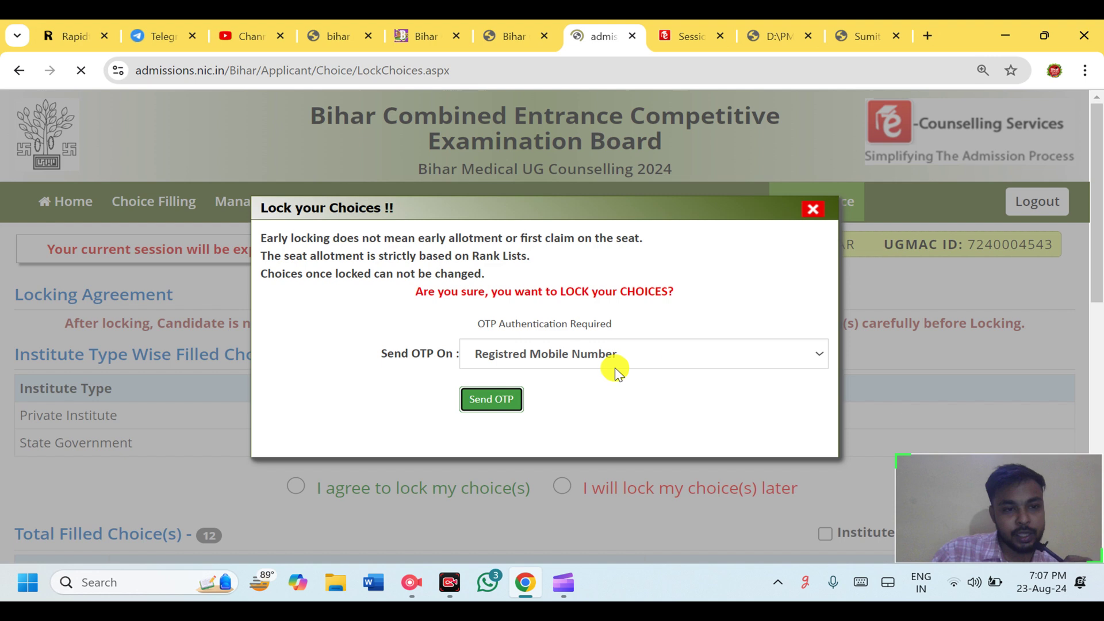
- Clear the OTP field, enter the received six-digit OTP, and lock the choices
scroll(577, 301, down, 4)
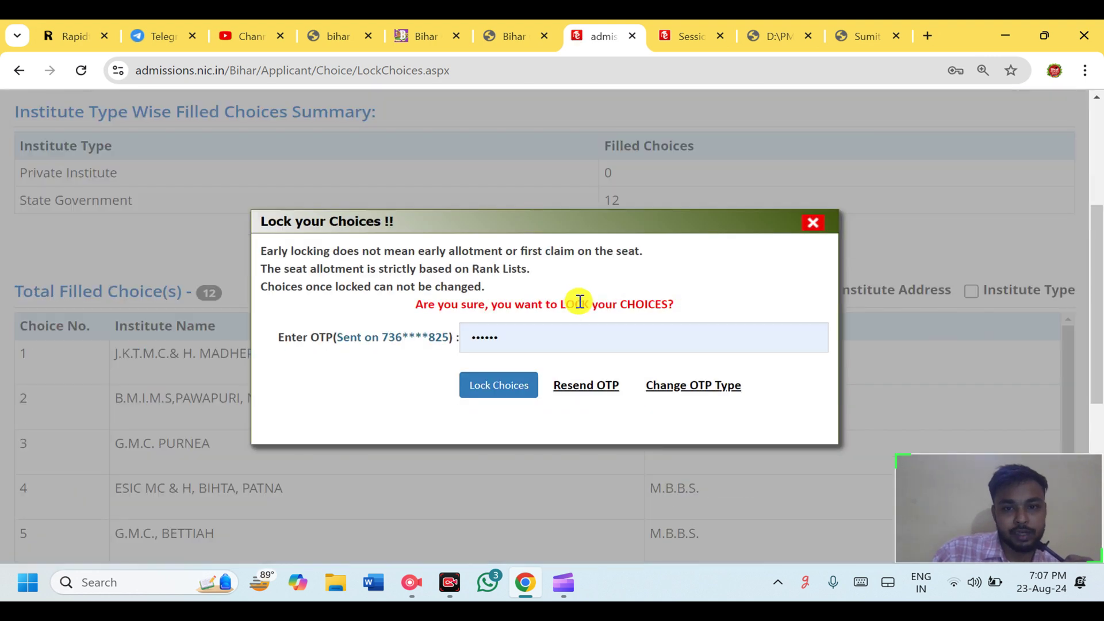
click(546, 337)
key(BackSpace)
key(BackSpace)
key(BackSpace)
key(BackSpace)
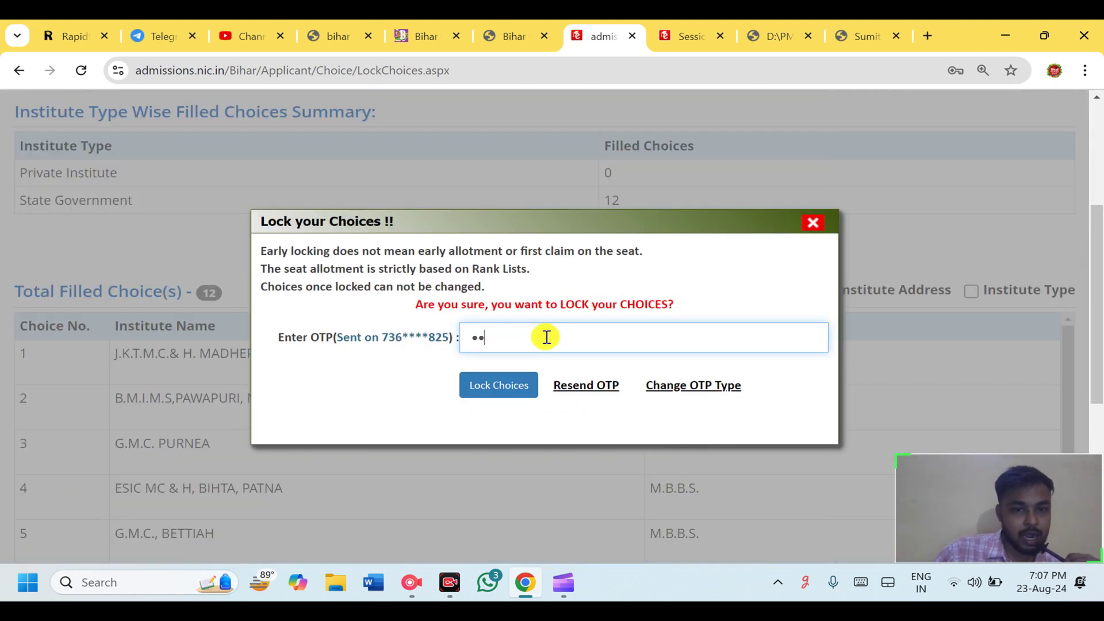
key(BackSpace)
key(BackSpace)
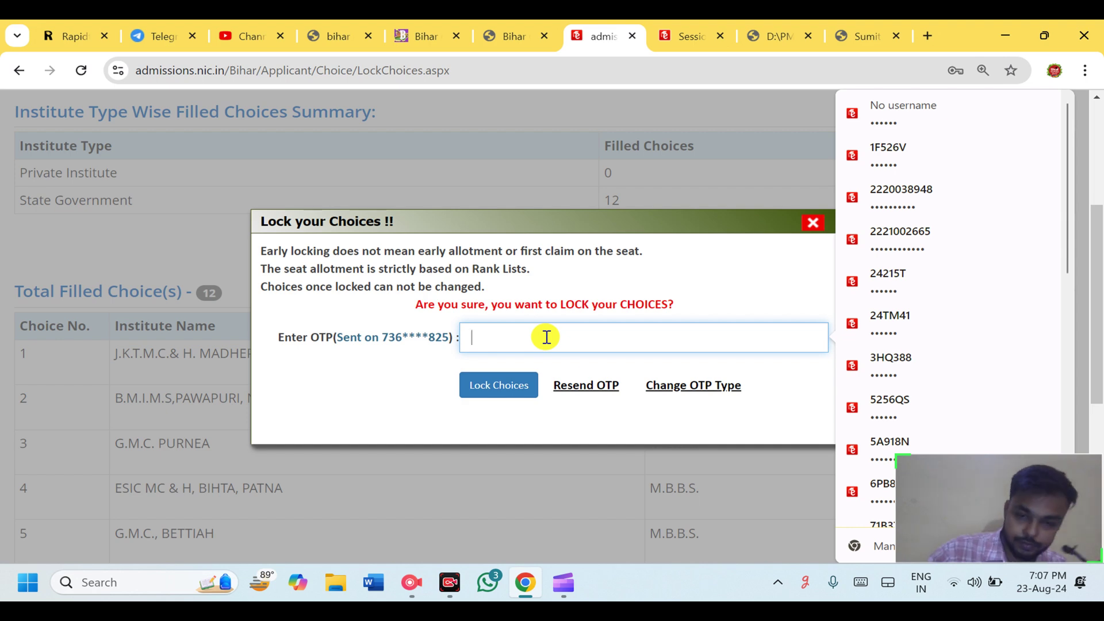
click(900, 500)
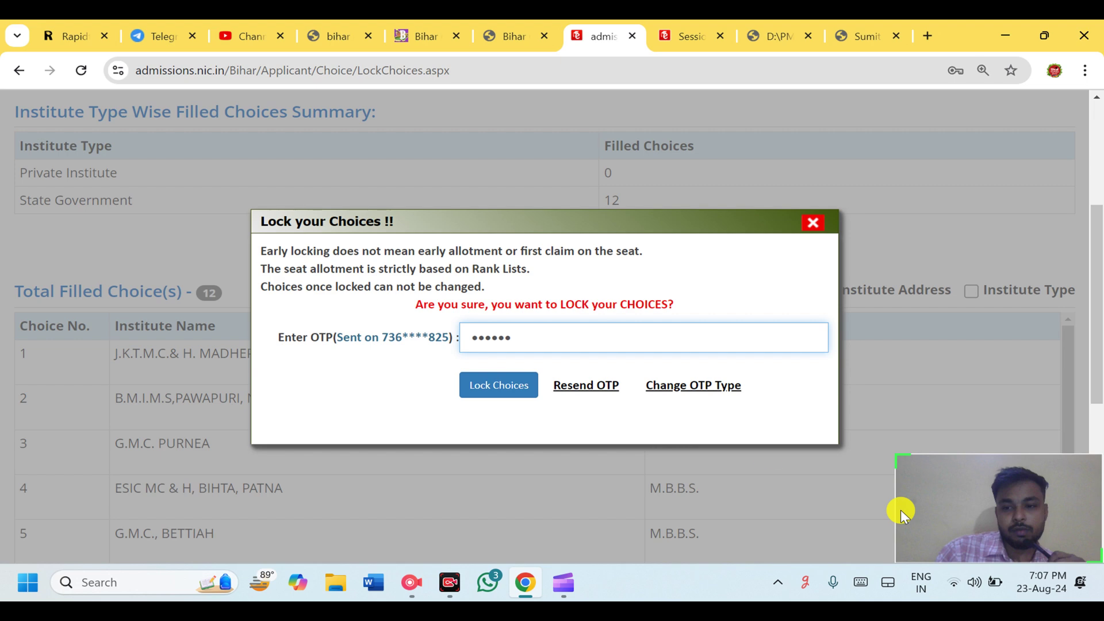
click(493, 386)
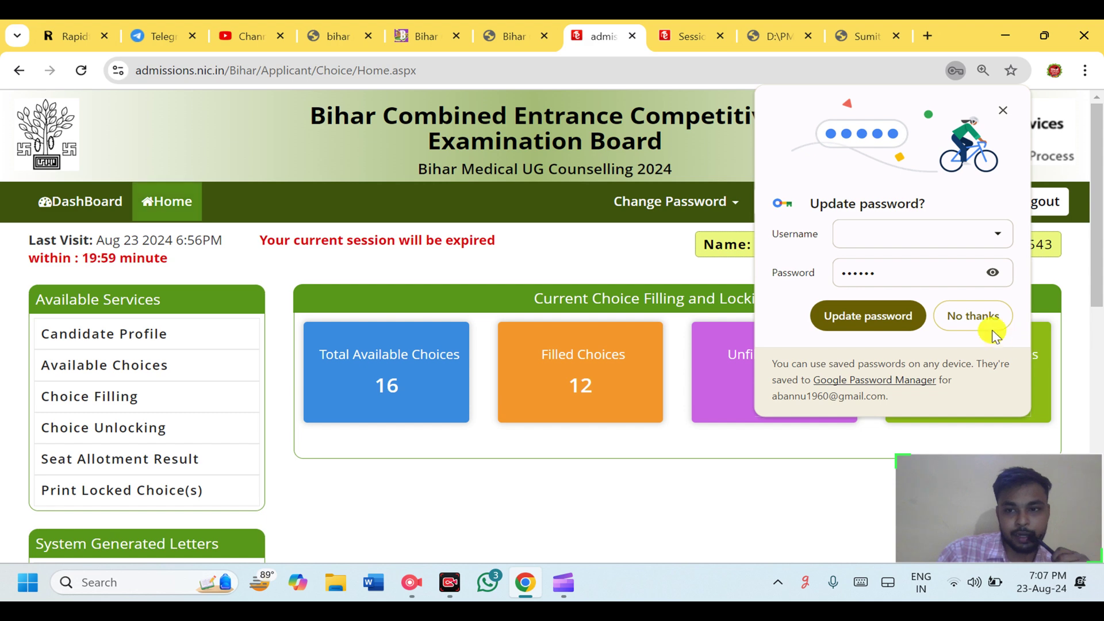
- Dismiss the password prompt and check the Home page shows Locked with 12 filled choices
click(977, 320)
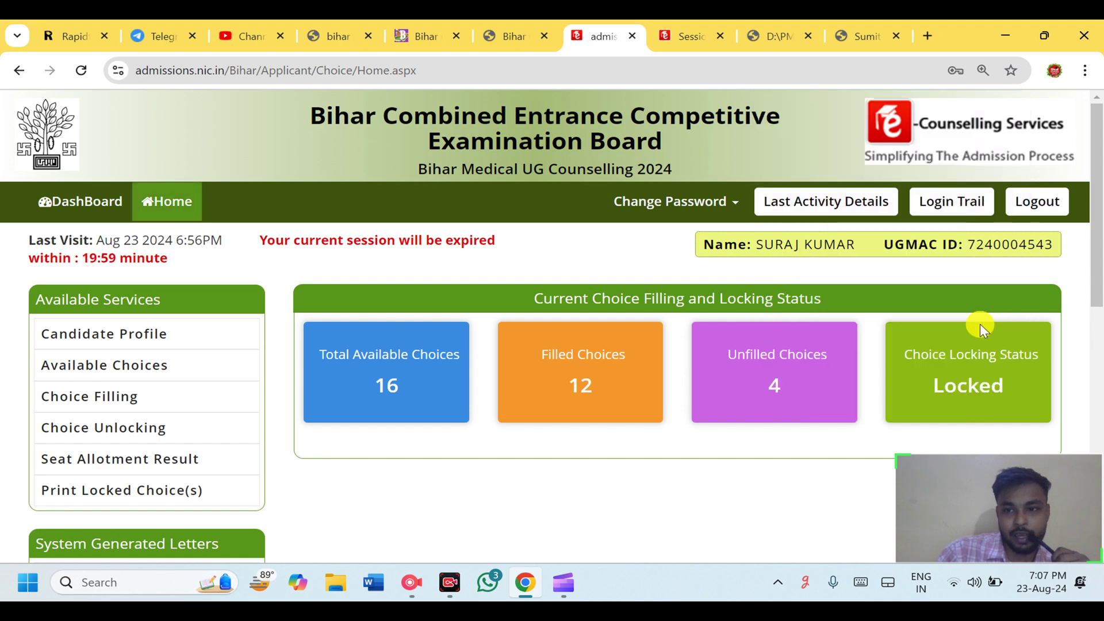
scroll(979, 328, down, 6)
scroll(977, 334, up, 4)
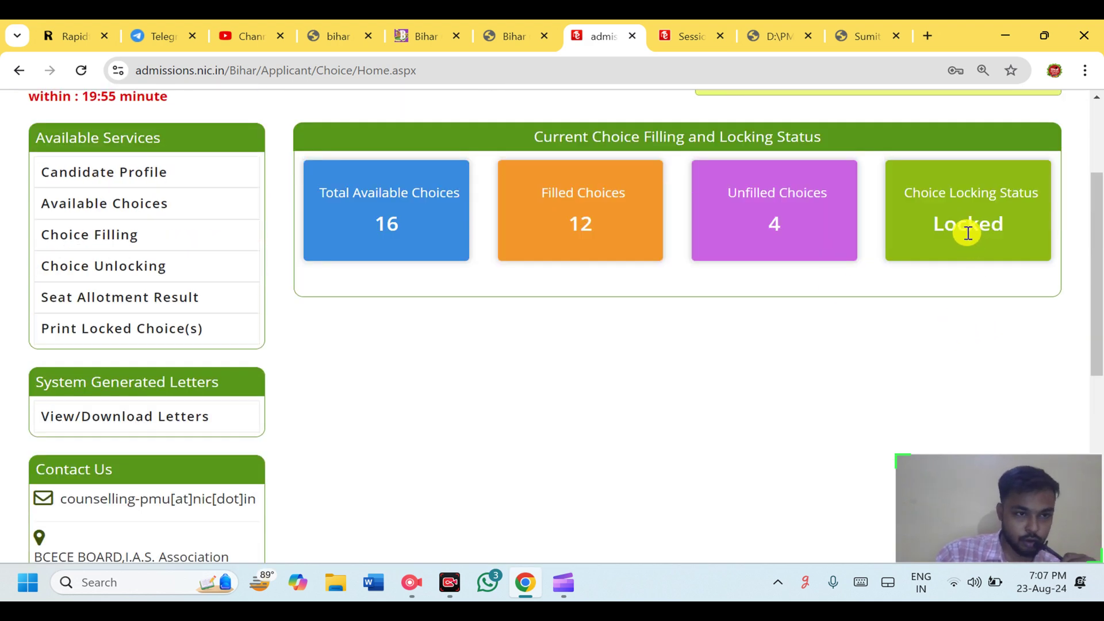
- Open Print Locked Choice(s), preview the Locked Choices Letter, then close the preview
click(145, 330)
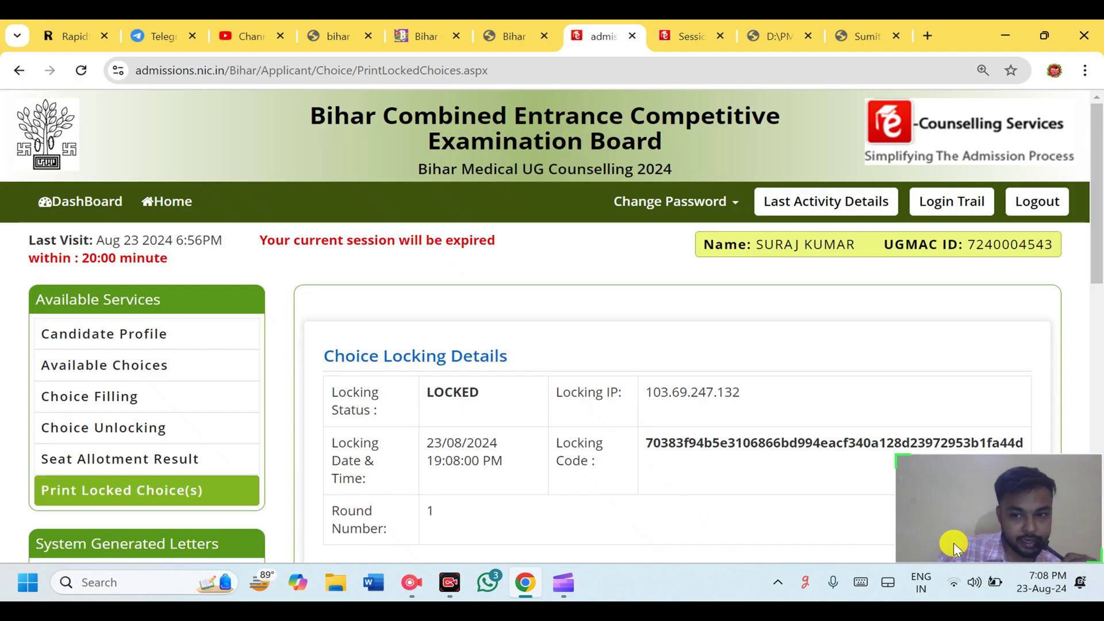
scroll(635, 357, down, 5)
scroll(634, 357, down, 5)
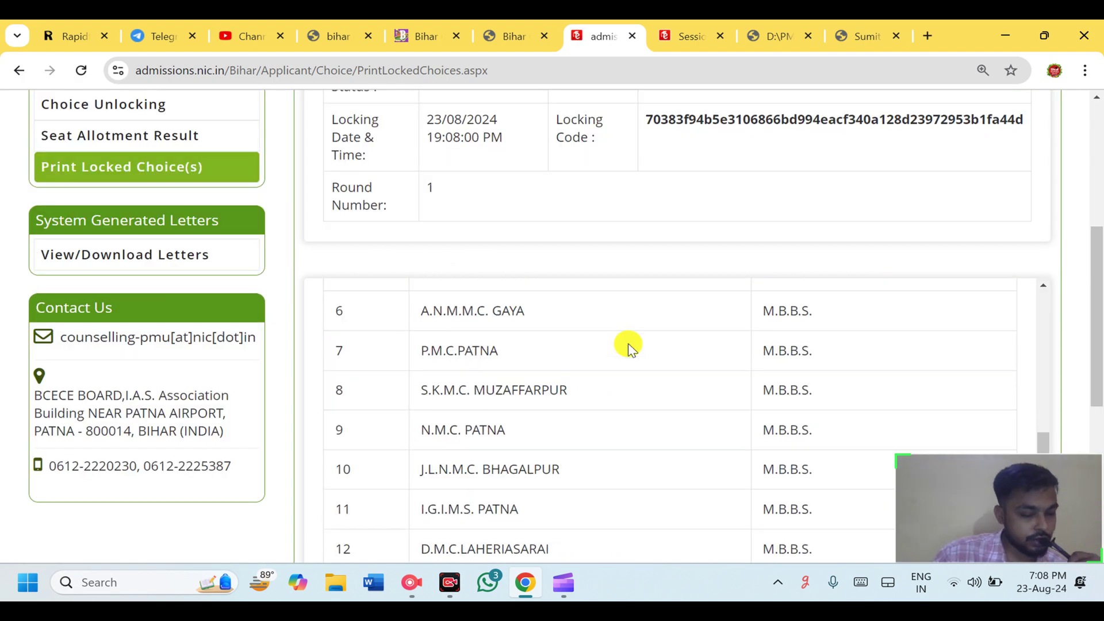
scroll(730, 193, down, 5)
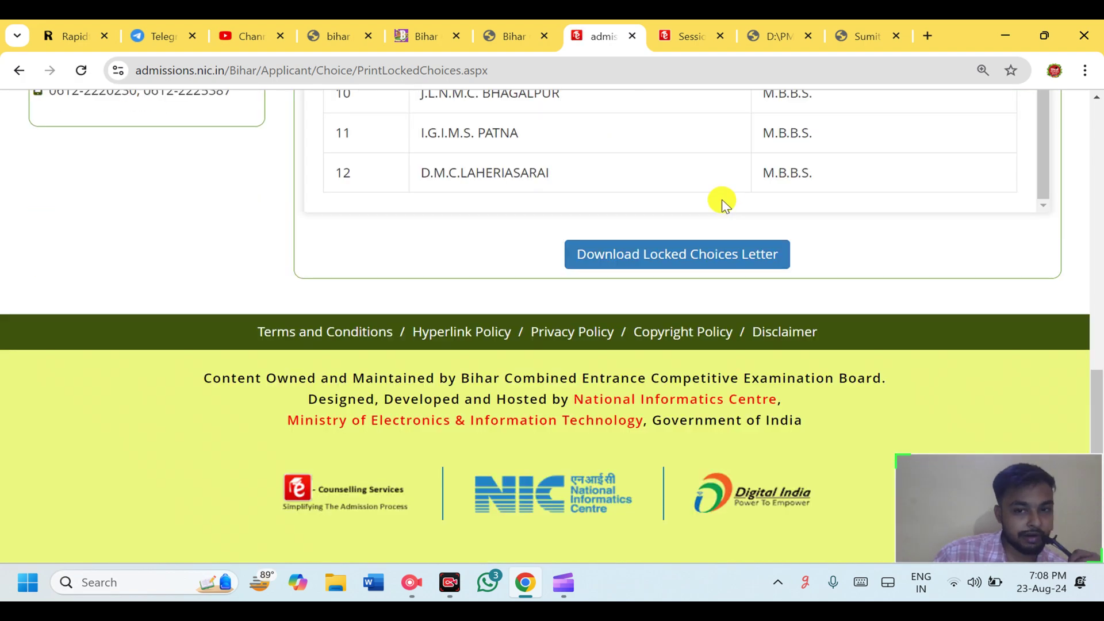
click(664, 264)
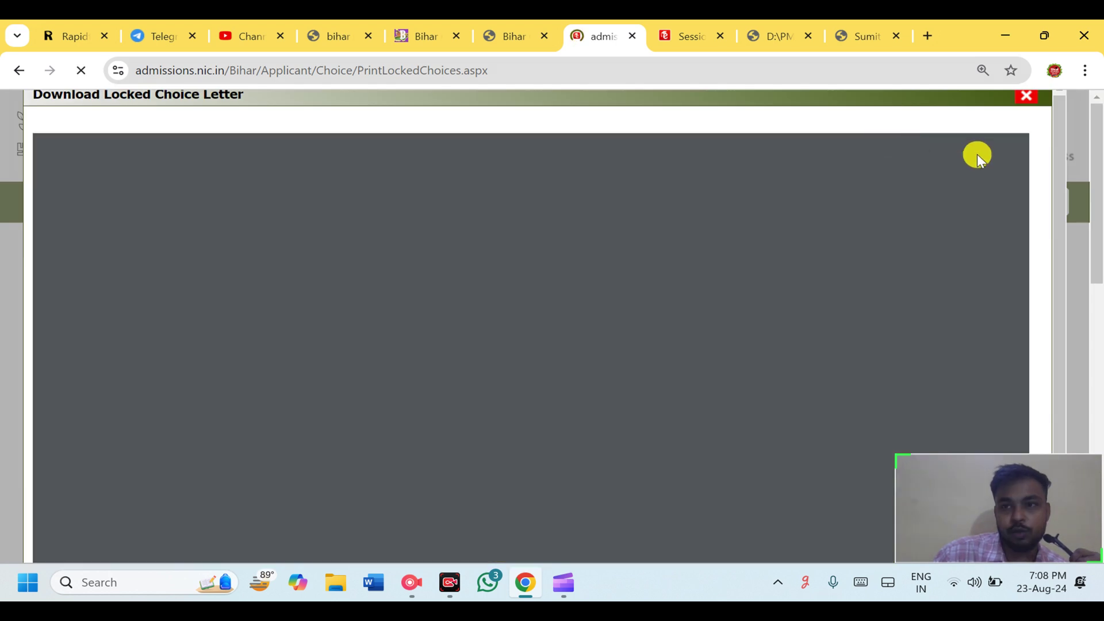
click(1027, 96)
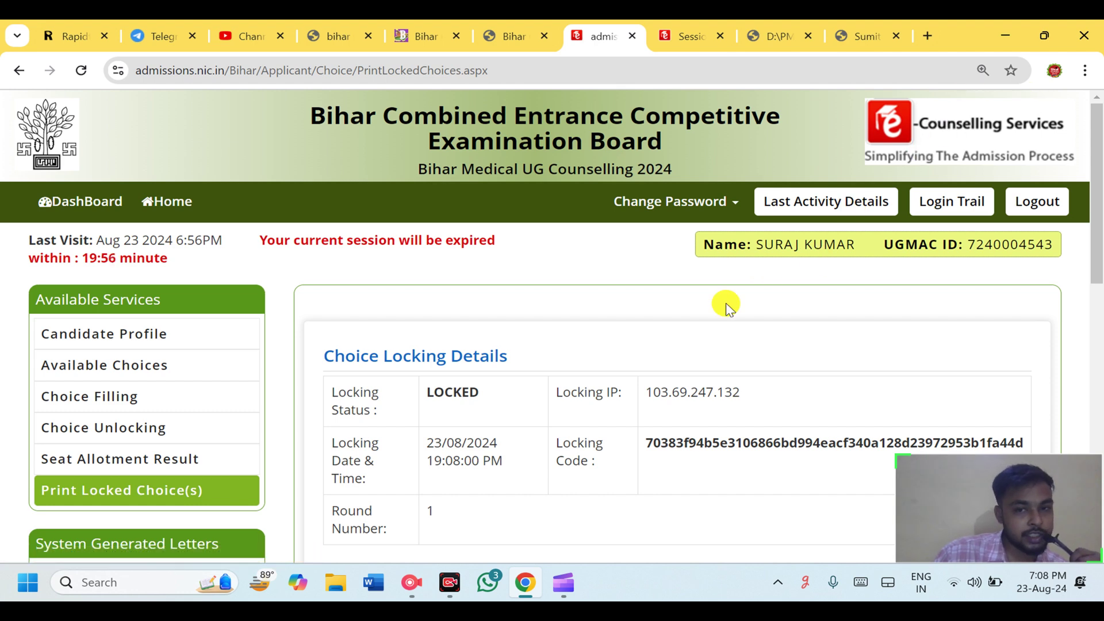
scroll(726, 304, down, 3)
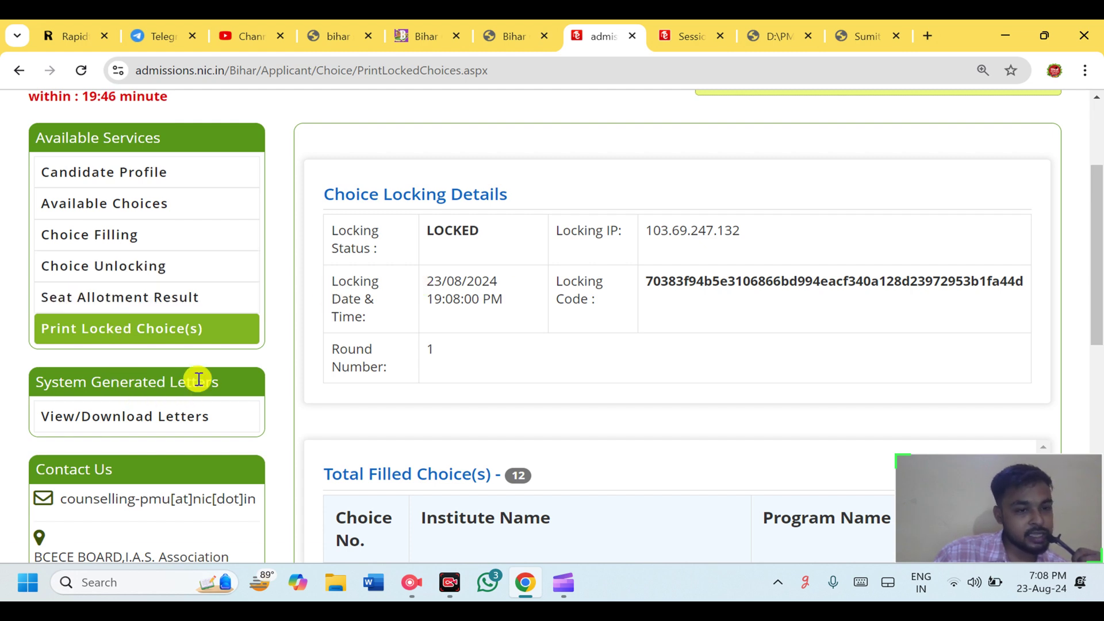
click(122, 298)
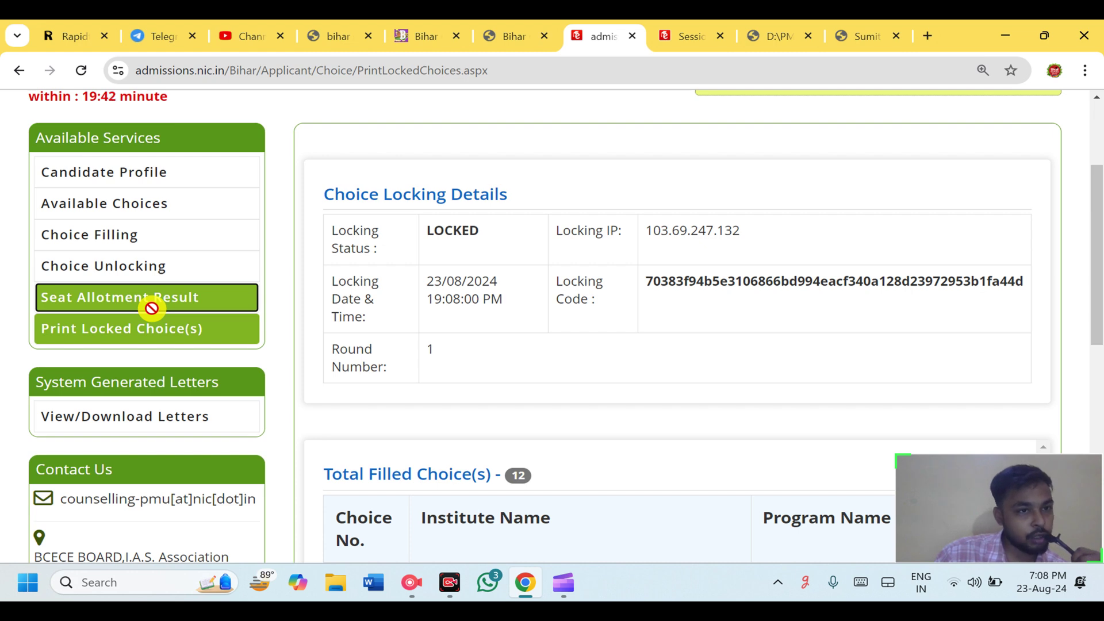
scroll(172, 259, up, 1)
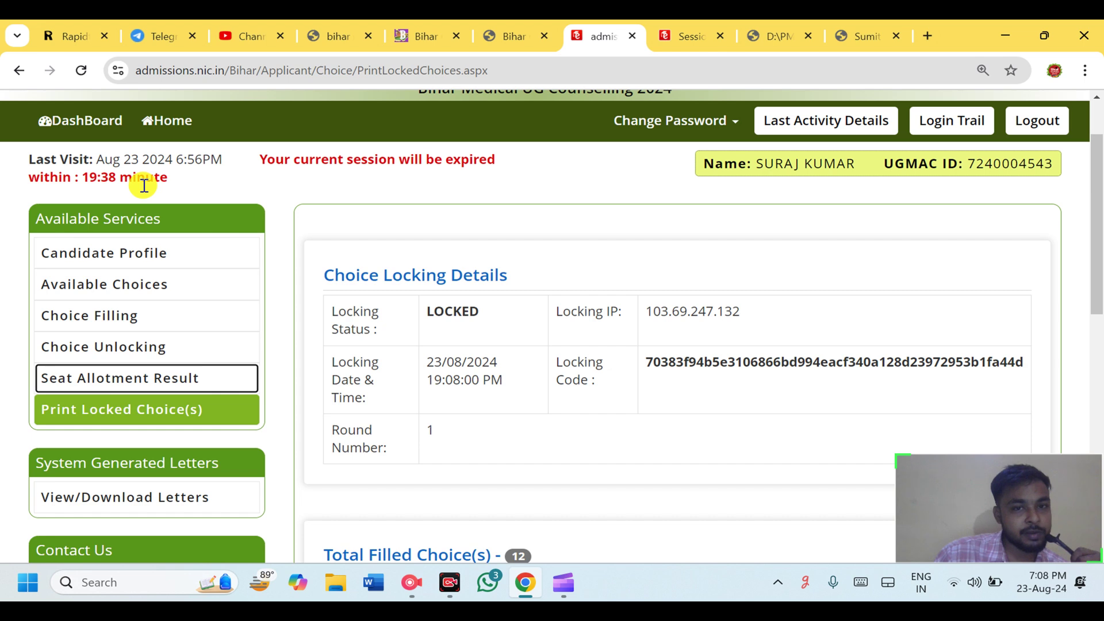
scroll(179, 188, down, 1)
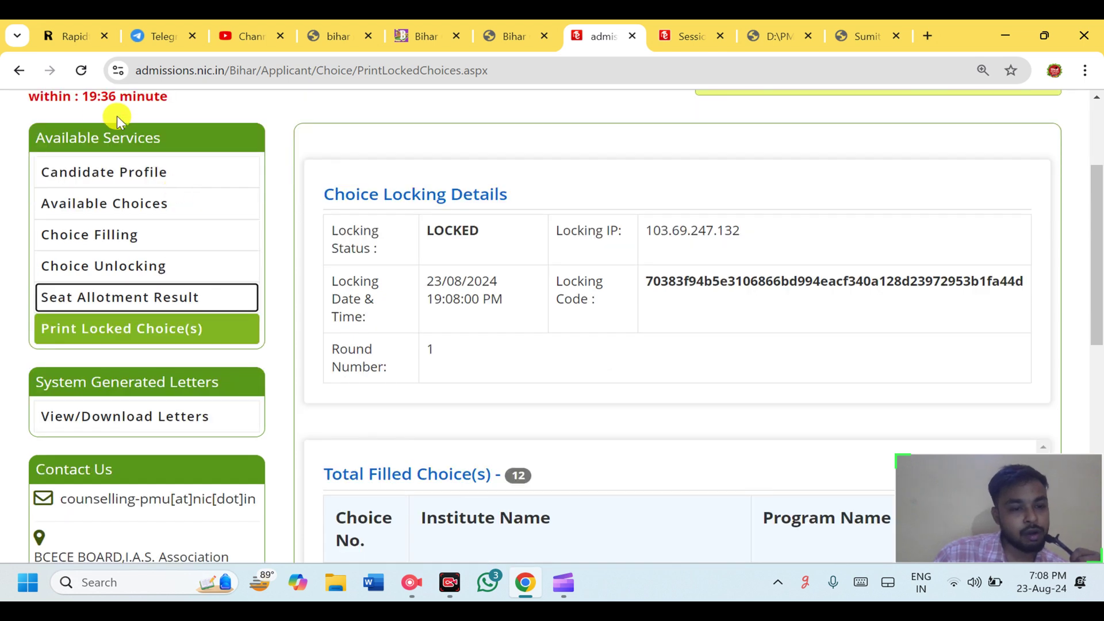